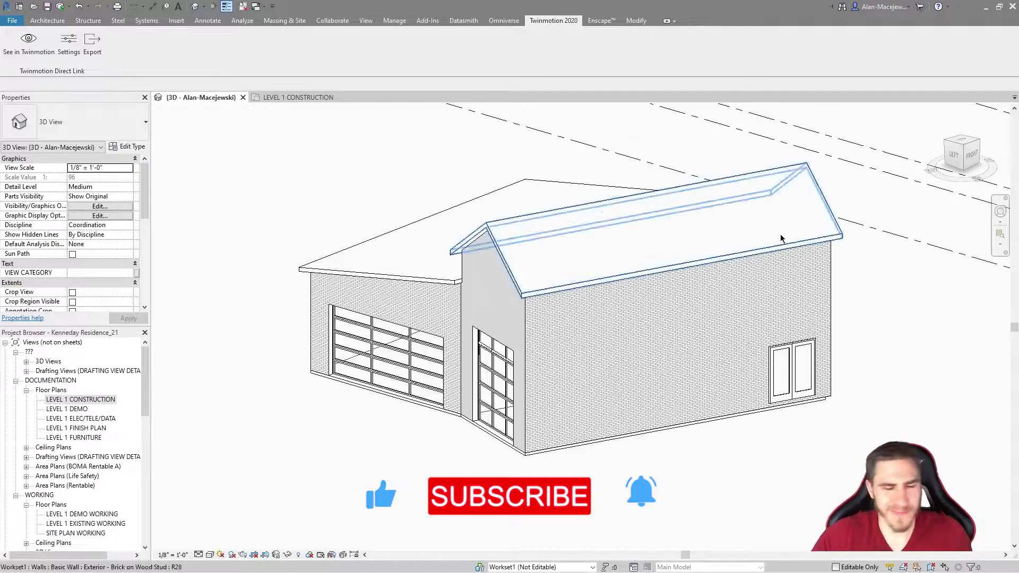
Send the 3D building view to Twinmotion through the Twinmotion 2020 Direct Link as a new project.
{"action": "middle_click_drag", "start_coordinate": [636, 238], "coordinate": [536, 345], "text": "shift"}
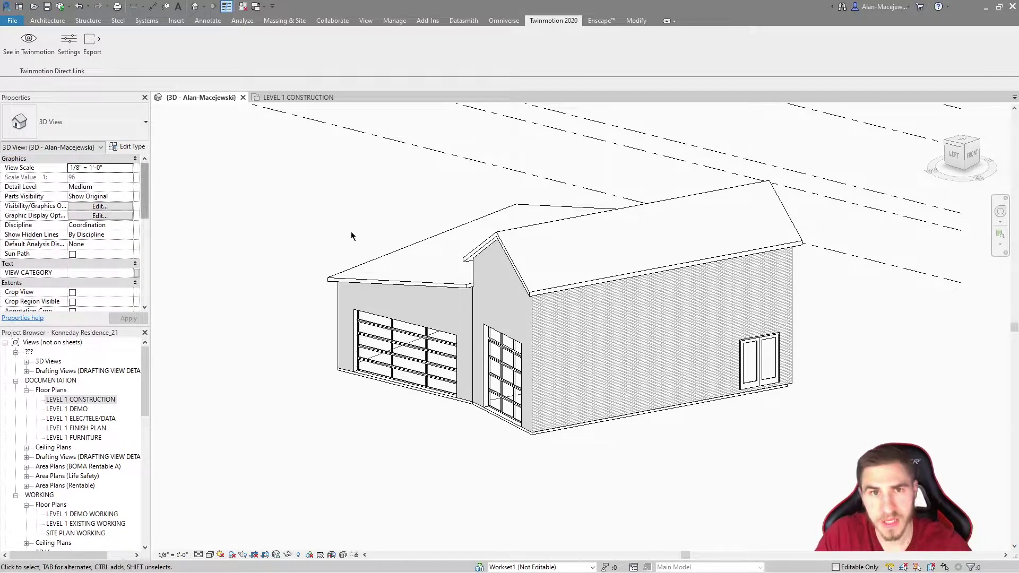
{"action": "left_click", "coordinate": [464, 24]}
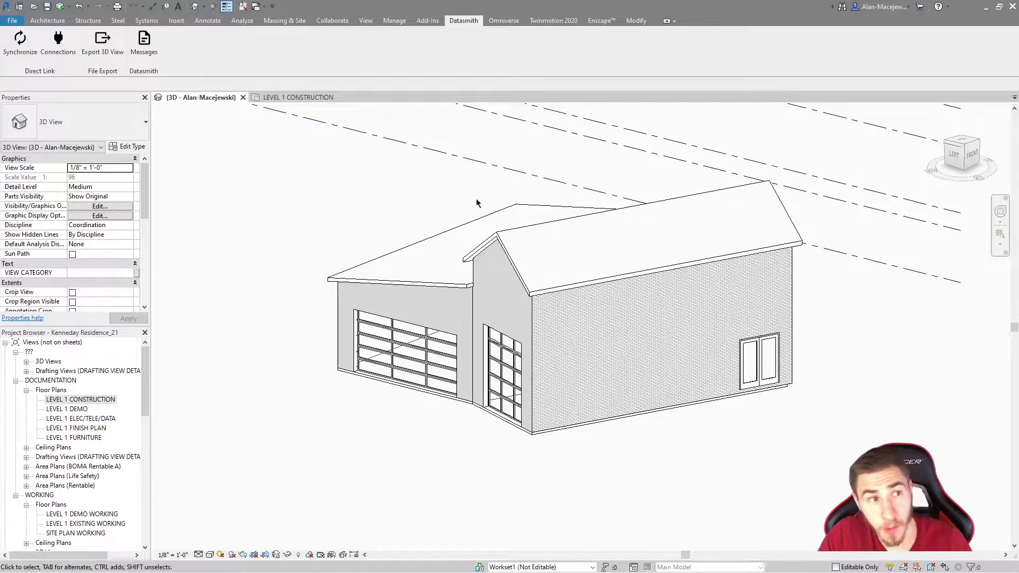
{"action": "left_click", "coordinate": [544, 20]}
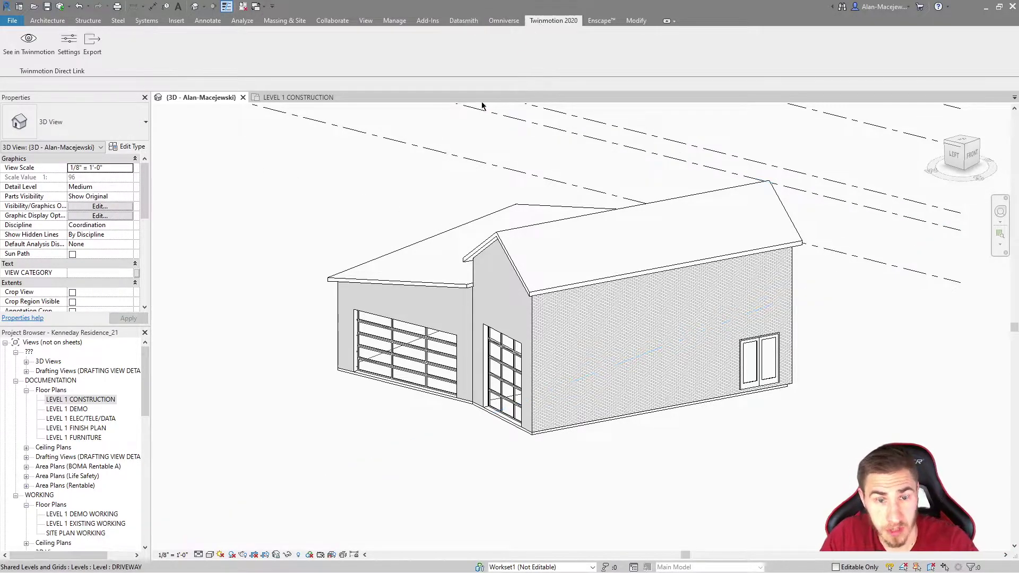
{"action": "left_click", "coordinate": [28, 46]}
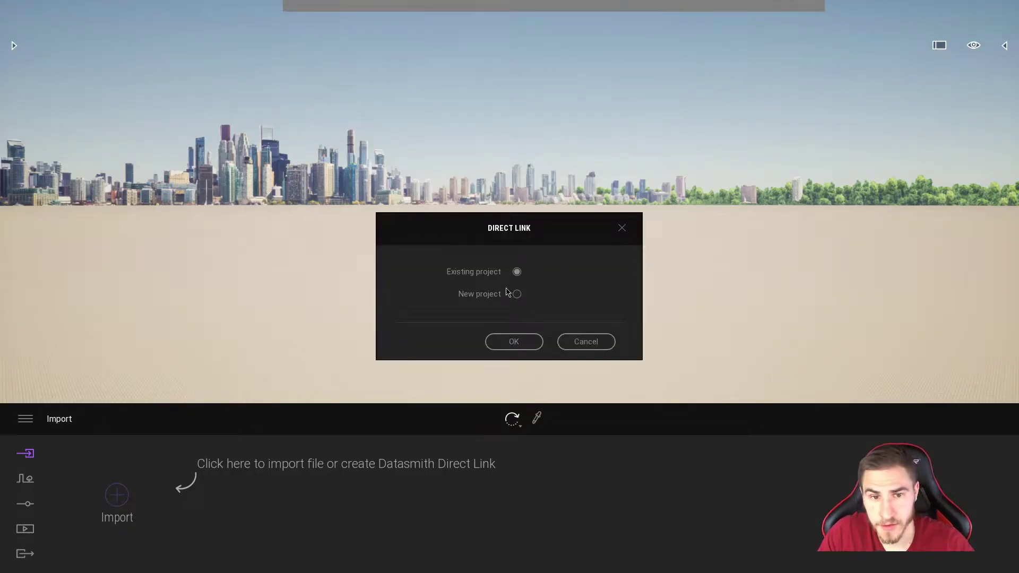
{"action": "left_click", "coordinate": [516, 295]}
{"action": "left_click", "coordinate": [513, 341]}
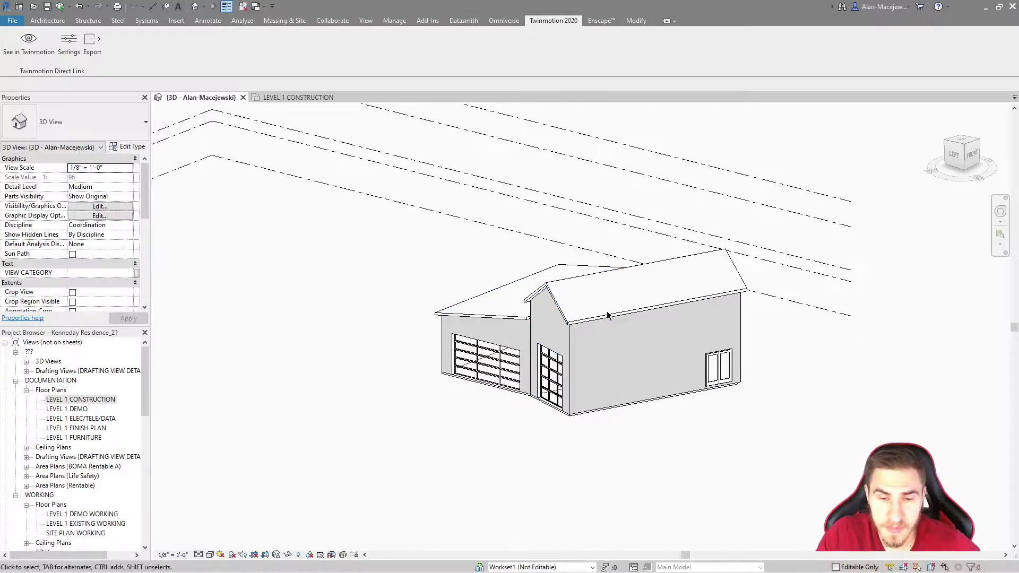
Import the Revit residence model into the Twinmotion scene as a Datasmith Direct Link.
{"action": "left_click", "coordinate": [464, 22]}
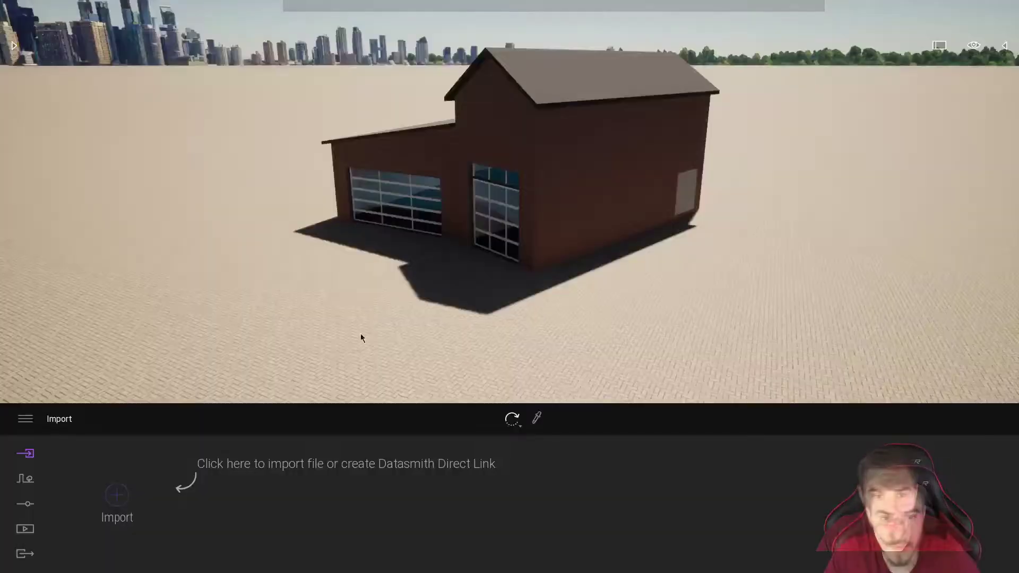
{"action": "left_click", "coordinate": [117, 494]}
{"action": "left_click", "coordinate": [507, 216]}
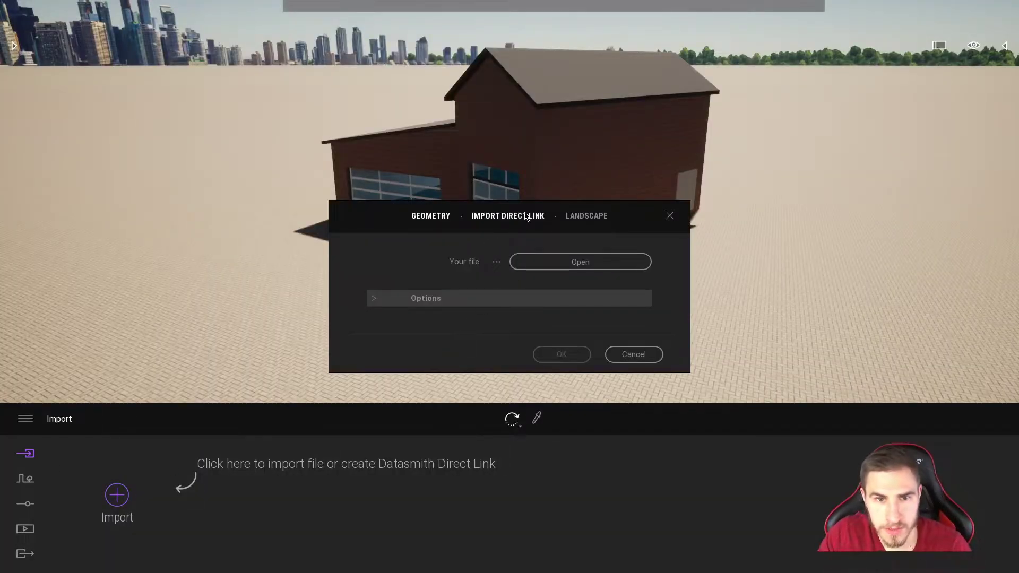
{"action": "left_click", "coordinate": [543, 298]}
{"action": "left_click", "coordinate": [644, 313]}
{"action": "left_click", "coordinate": [570, 354]}
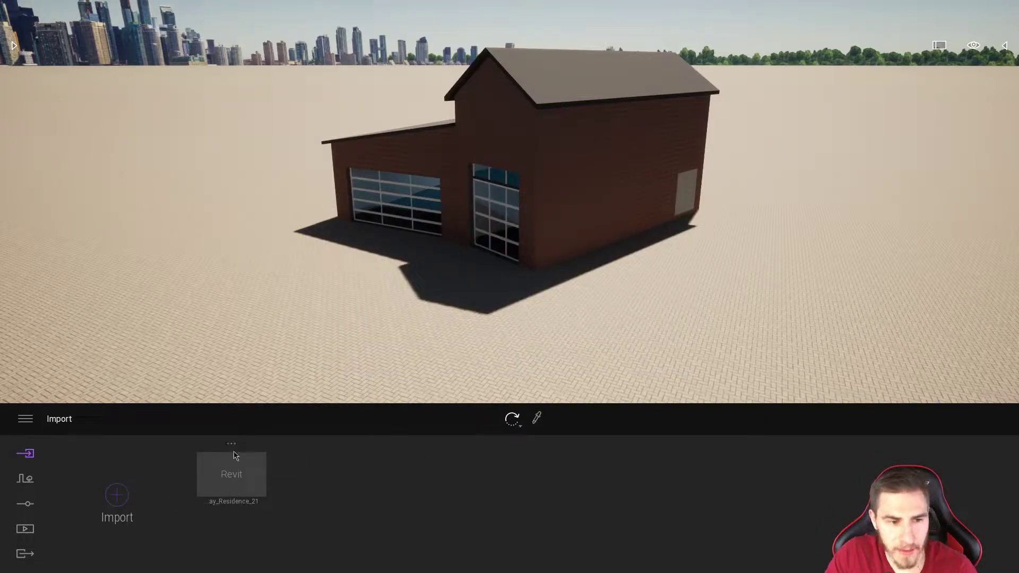
Switch to Revit, synchronize the Datasmith Direct Link and return to Twinmotion.
{"action": "key", "text": "alt+Tab"}
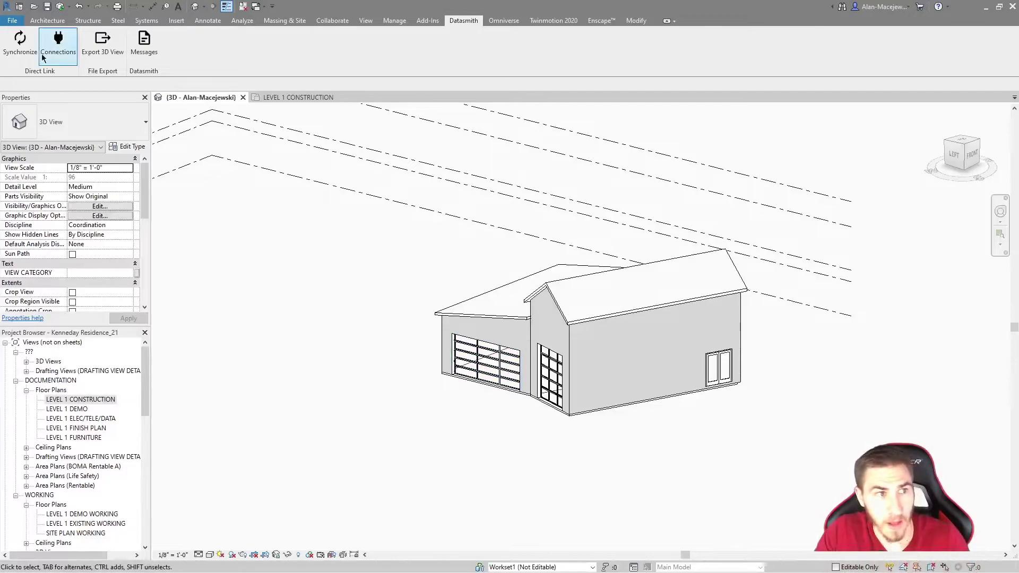
{"action": "left_click", "coordinate": [23, 48]}
{"action": "key", "text": "alt+Tab"}
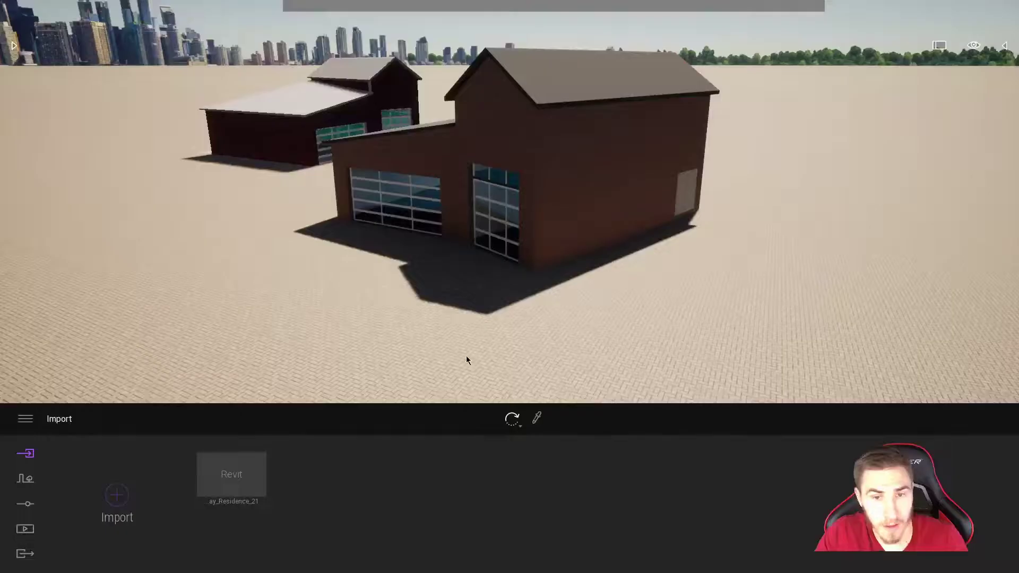
Fly around the Twinmotion scene and compare the placement and appearance of the two imported buildings.
{"action": "right_click_drag", "start_coordinate": [501, 300], "coordinate": [607, 239]}
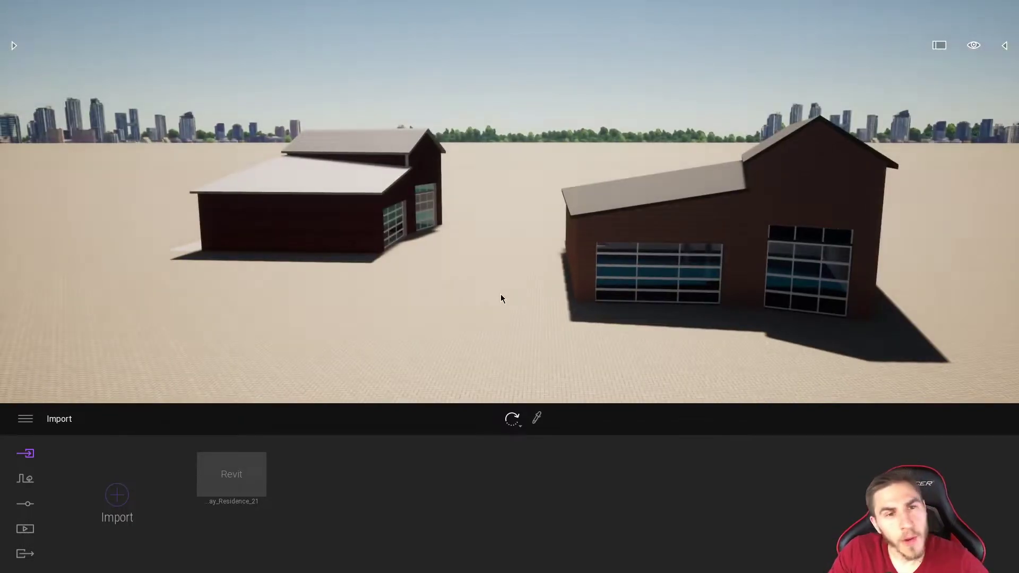
{"action": "right_click_drag", "start_coordinate": [501, 291], "coordinate": [423, 306]}
{"action": "key", "text": "w"}
{"action": "key", "text": "d"}
{"action": "key", "text": "w"}
{"action": "key", "text": "s"}
{"action": "key", "text": "d"}
{"action": "key", "text": "w"}
{"action": "key", "text": "w"}
{"action": "key", "text": "w"}
{"action": "key", "text": "s"}
{"action": "key", "text": "s"}
{"action": "key", "text": "w"}
{"action": "key", "text": "s"}
{"action": "key", "text": "w"}
{"action": "key", "text": "w"}
{"action": "key", "text": "s"}
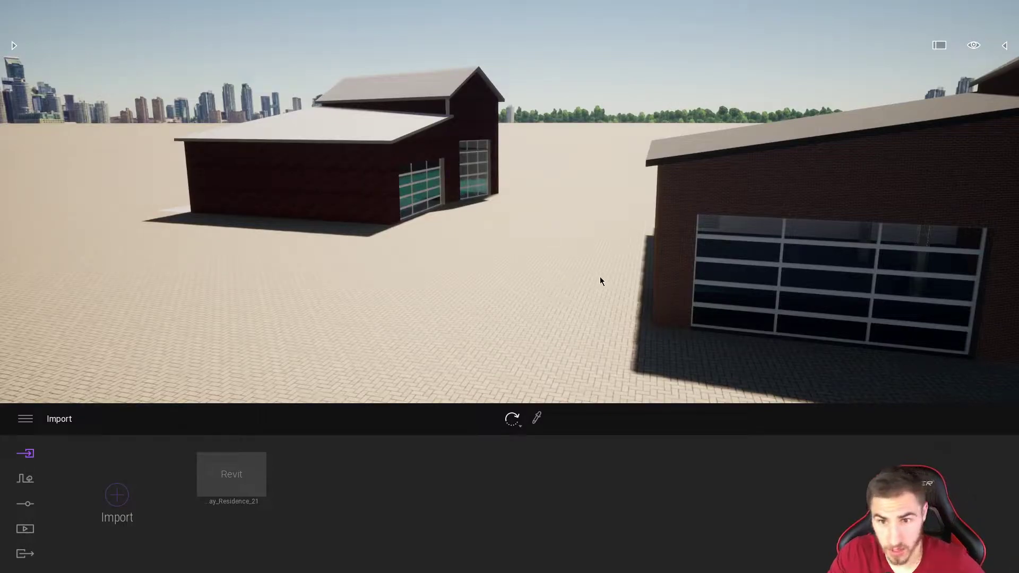
{"action": "left_click", "coordinate": [359, 179]}
{"action": "left_click", "coordinate": [570, 97]}
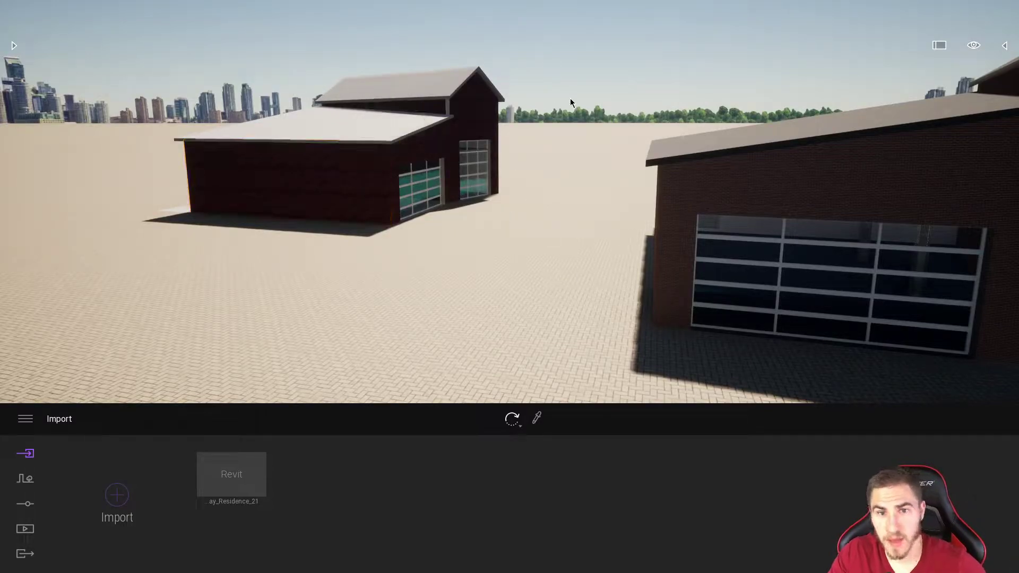
{"action": "right_click_drag", "start_coordinate": [567, 195], "coordinate": [616, 220]}
{"action": "key", "text": "s"}
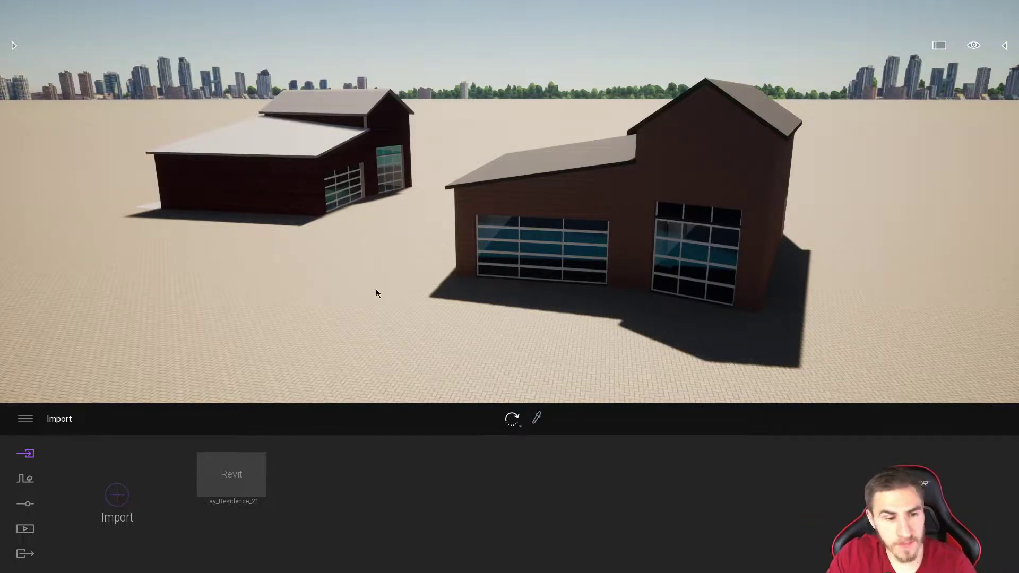
Switch to Revit and turn on Internal Origin under the Site category in the 3D view's visibility overrides.
{"action": "key", "text": "alt+Tab"}
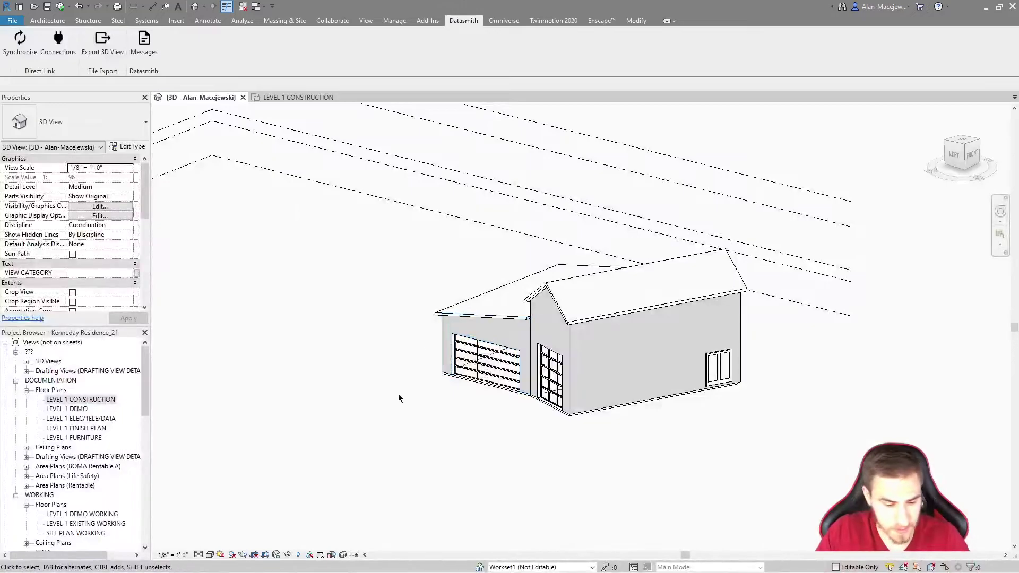
{"action": "key", "text": "v"}
{"action": "key", "text": "g"}
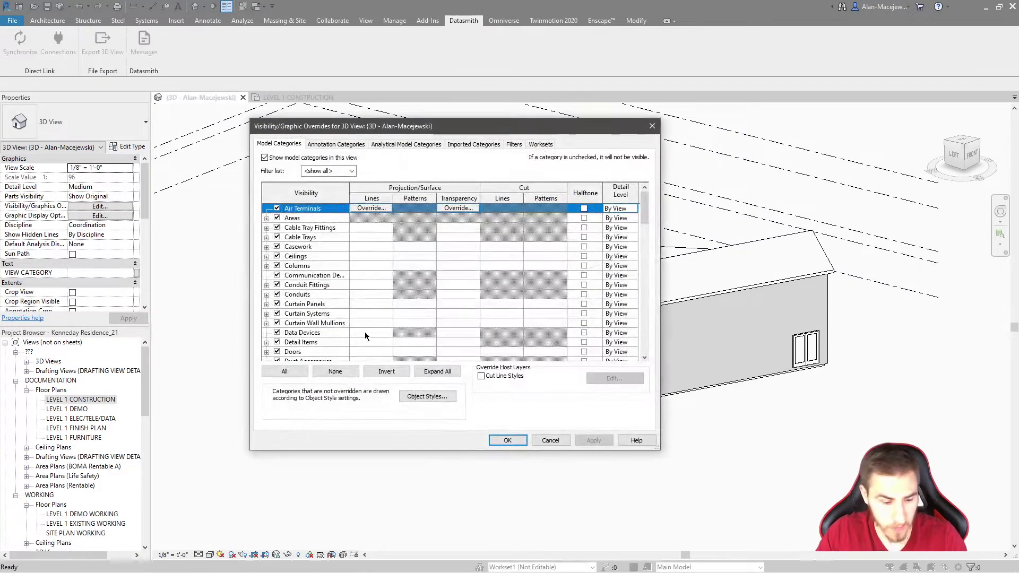
{"action": "key", "text": "s"}
{"action": "scroll", "coordinate": [469, 318], "scroll_direction": "down", "scroll_amount": 4}
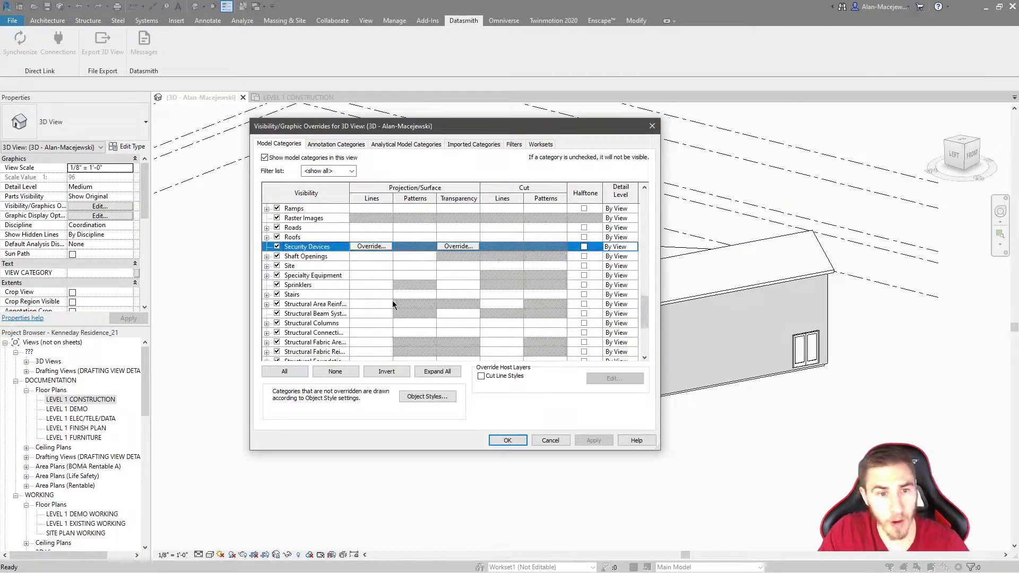
{"action": "scroll", "coordinate": [329, 296], "scroll_direction": "down", "scroll_amount": 3}
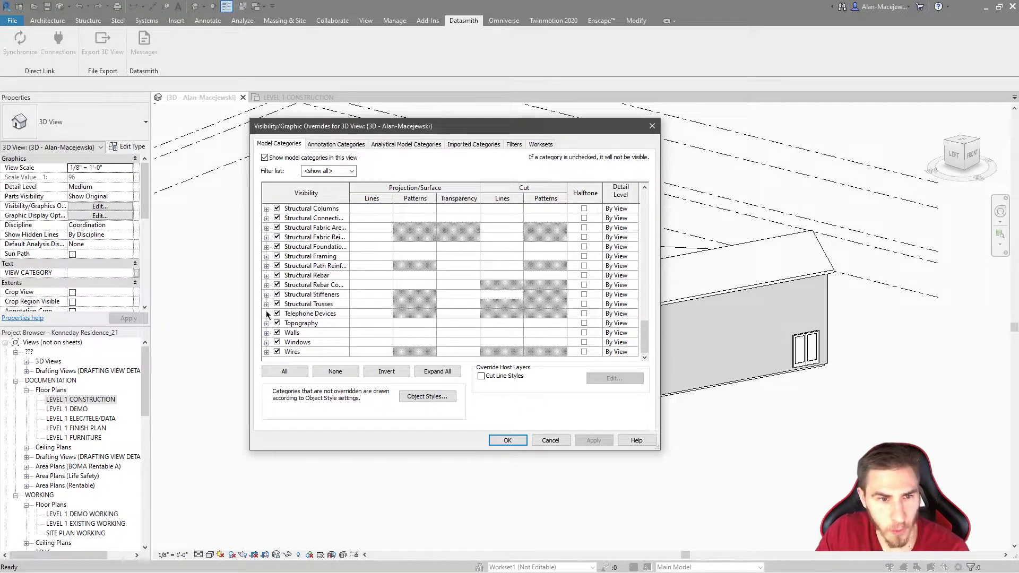
{"action": "scroll", "coordinate": [303, 279], "scroll_direction": "up", "scroll_amount": 1}
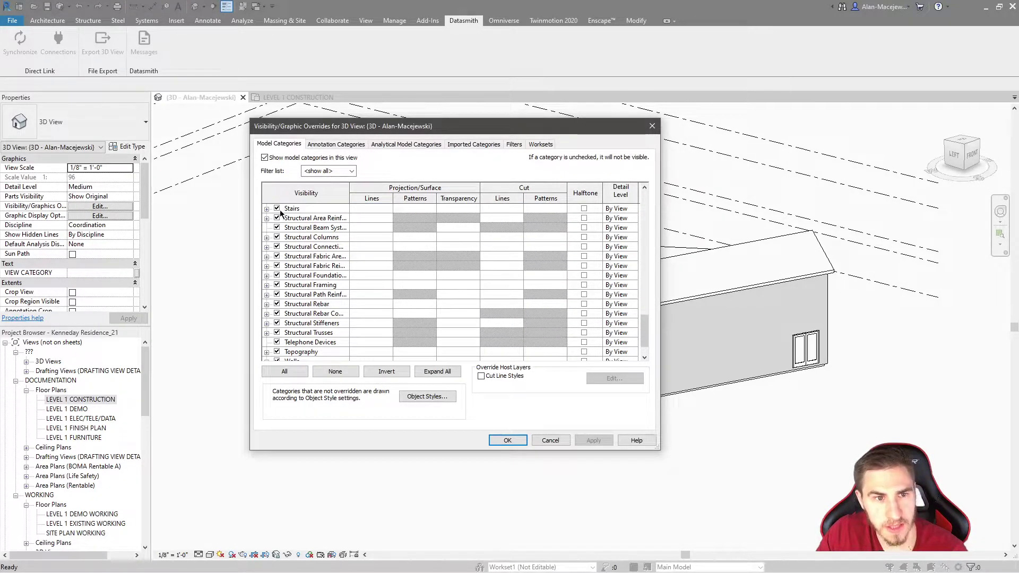
{"action": "scroll", "coordinate": [282, 213], "scroll_direction": "up", "scroll_amount": 2}
{"action": "left_click", "coordinate": [266, 228]}
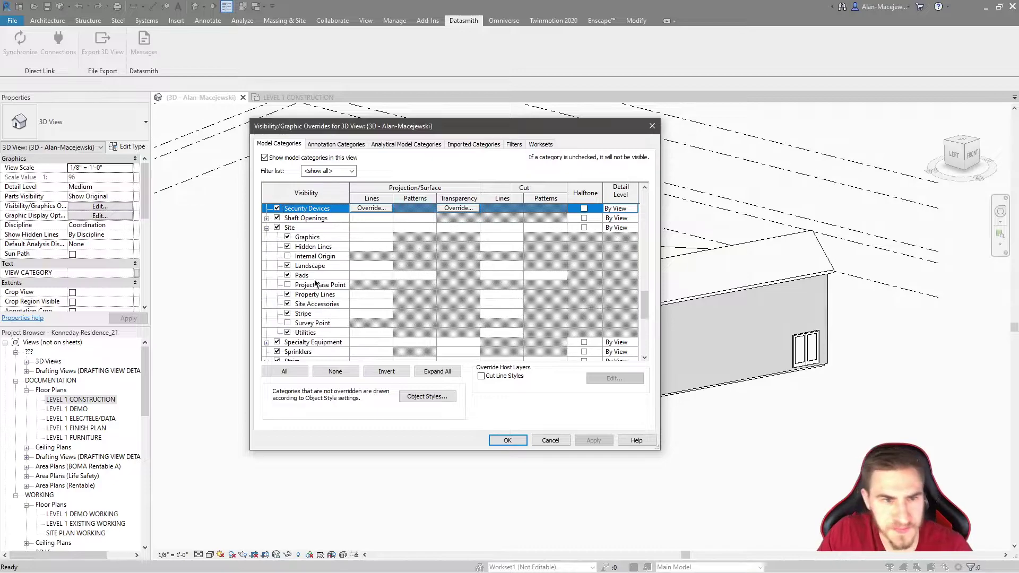
{"action": "left_click", "coordinate": [287, 256]}
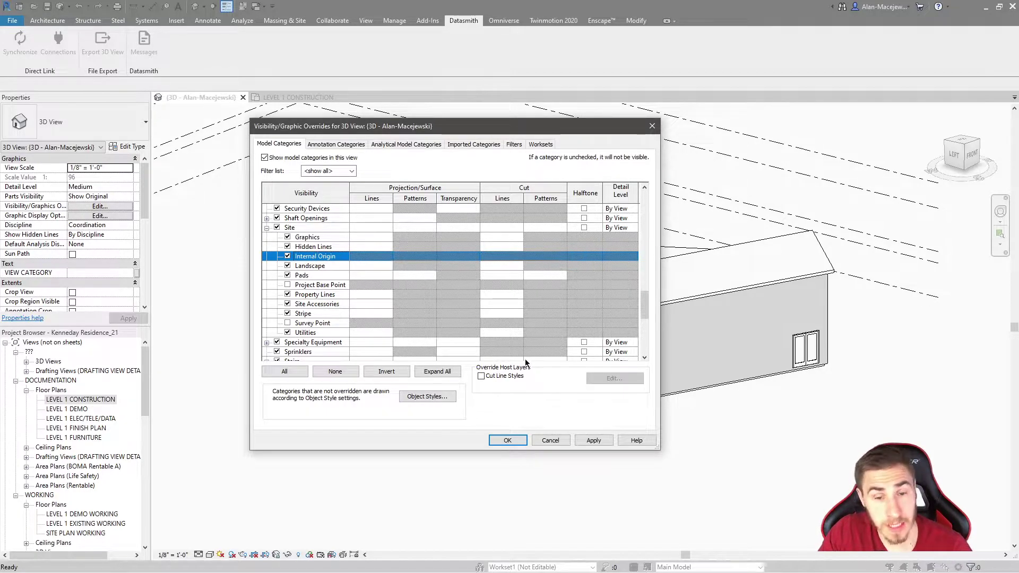
{"action": "left_click", "coordinate": [506, 440]}
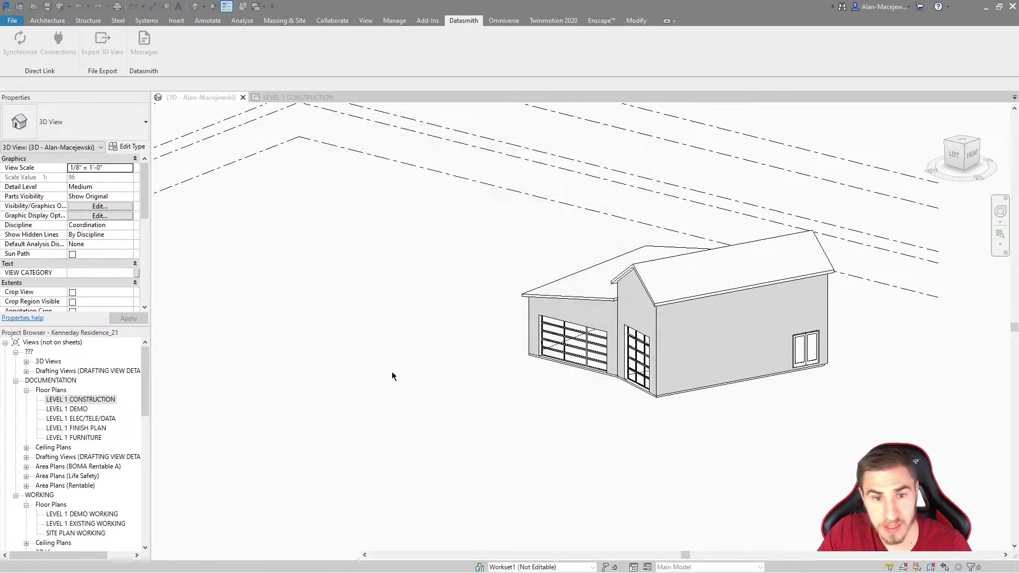
Examine the building's position relative to the internal origin and set the Revit 3D view to Top.
{"action": "scroll", "coordinate": [466, 364], "scroll_direction": "down", "scroll_amount": 4}
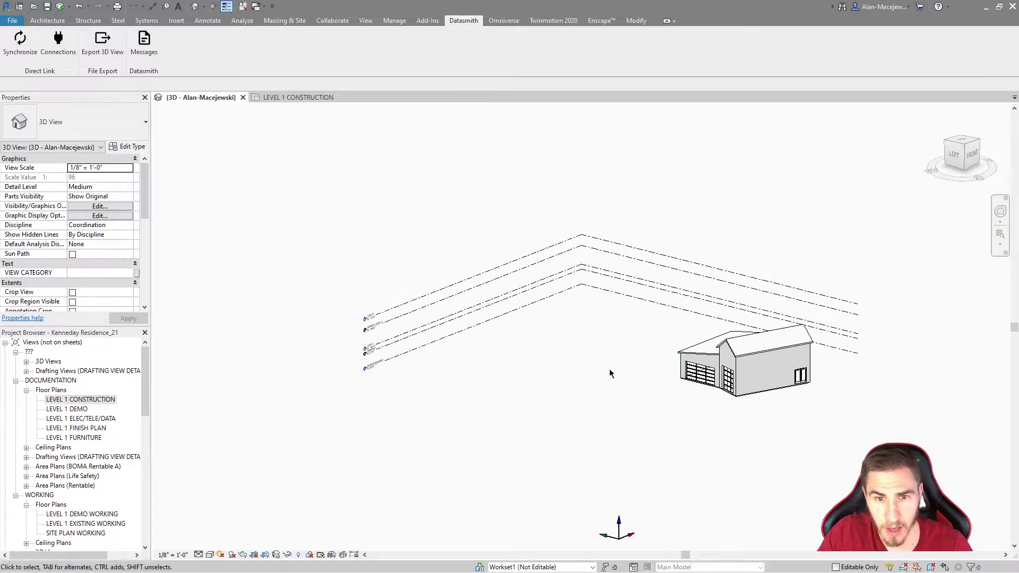
{"action": "scroll", "coordinate": [631, 392], "scroll_direction": "down", "scroll_amount": 2}
{"action": "scroll", "coordinate": [531, 451], "scroll_direction": "up", "scroll_amount": 5}
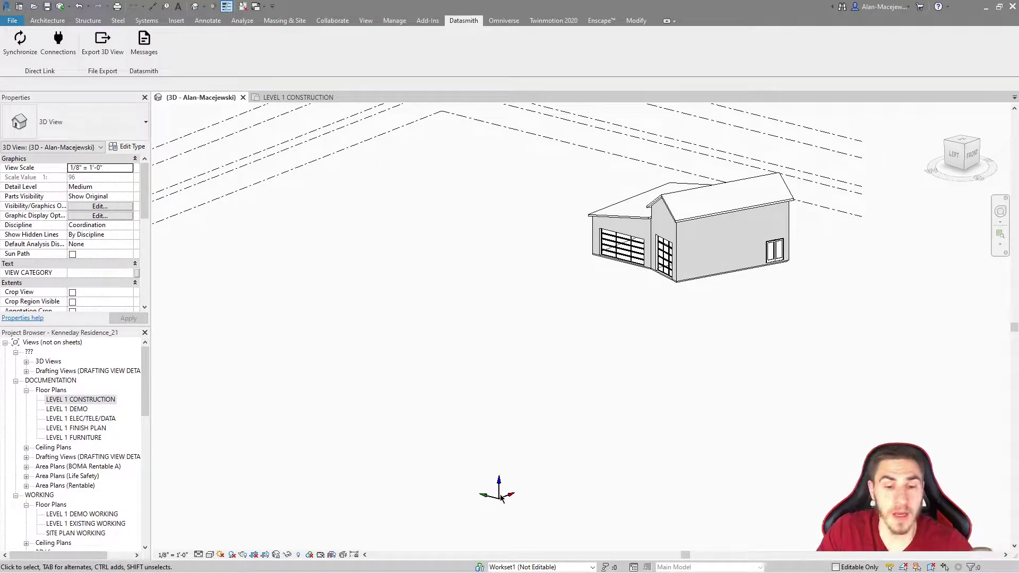
{"action": "left_click", "coordinate": [964, 144]}
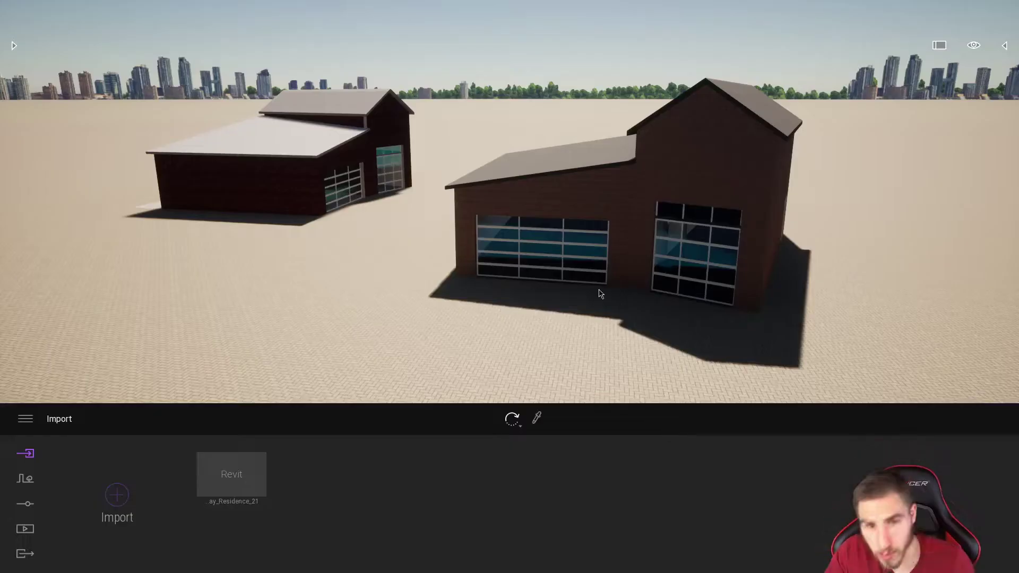
Switch to Twinmotion, show the scene in top view and compare the two buildings' positions.
{"action": "left_click", "coordinate": [973, 45]}
{"action": "left_click", "coordinate": [973, 211]}
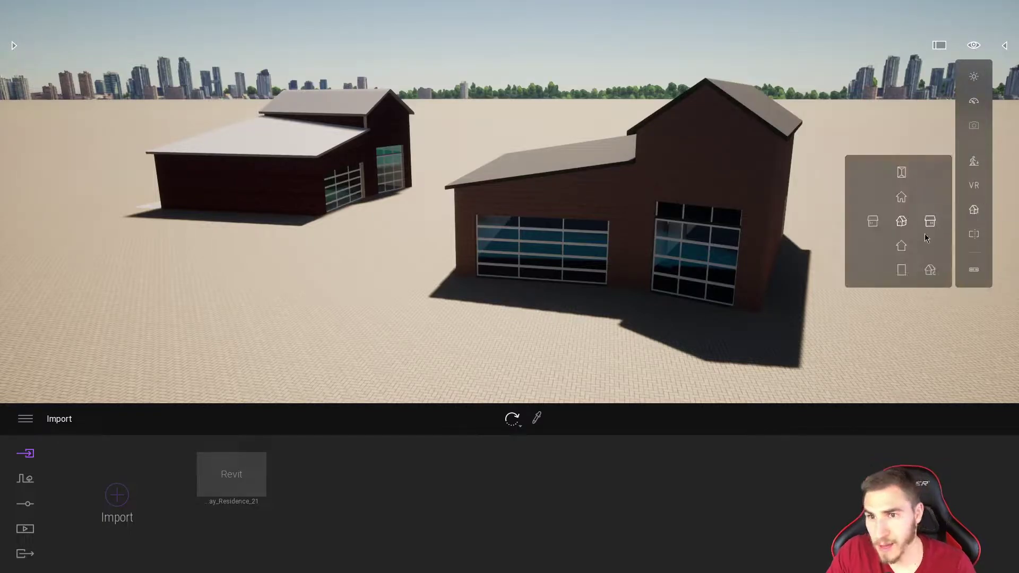
{"action": "left_click", "coordinate": [901, 172]}
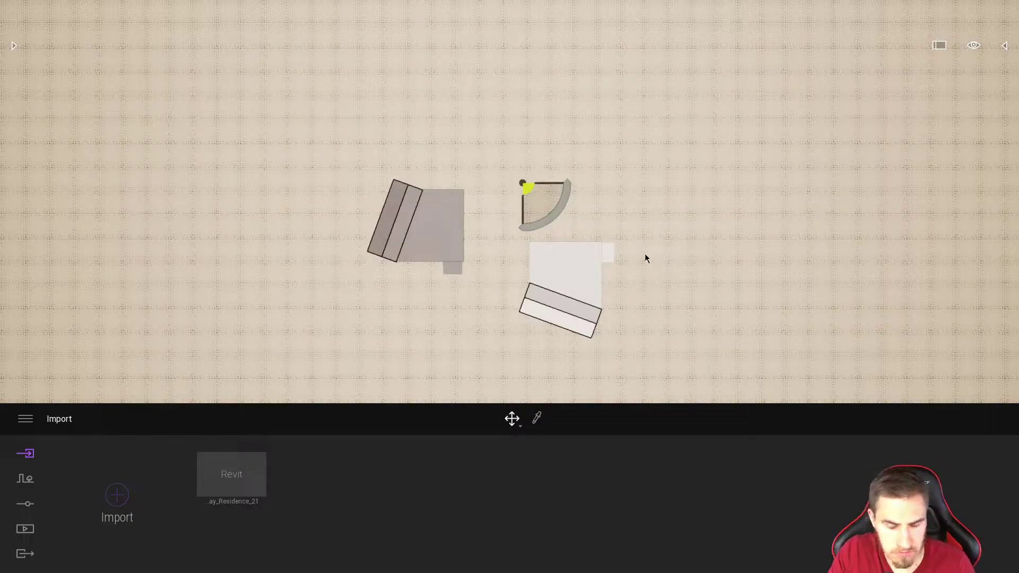
{"action": "left_click", "coordinate": [564, 304]}
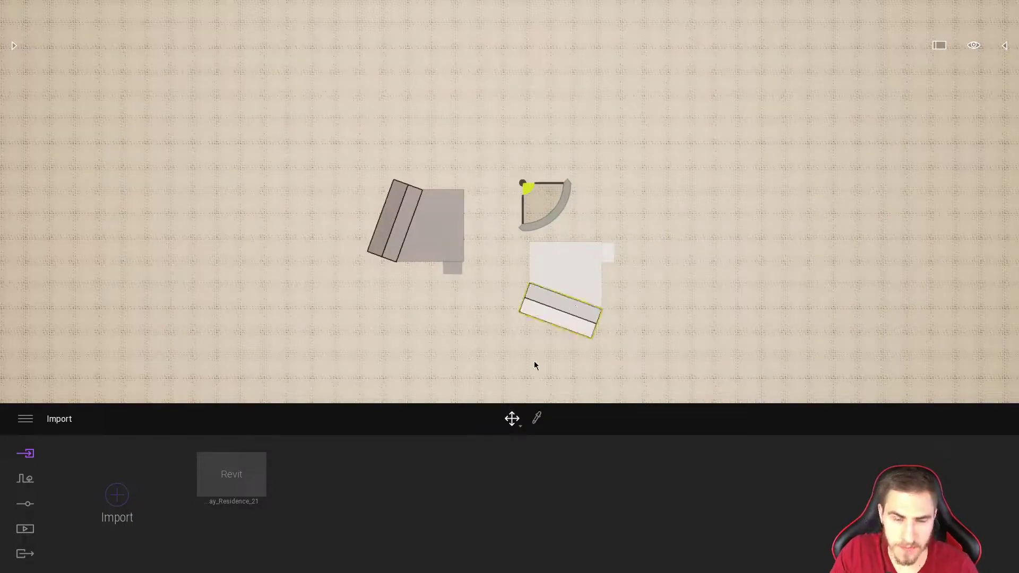
{"action": "scroll", "coordinate": [492, 287], "scroll_direction": "down", "scroll_amount": 2}
{"action": "scroll", "coordinate": [546, 300], "scroll_direction": "up", "scroll_amount": 2}
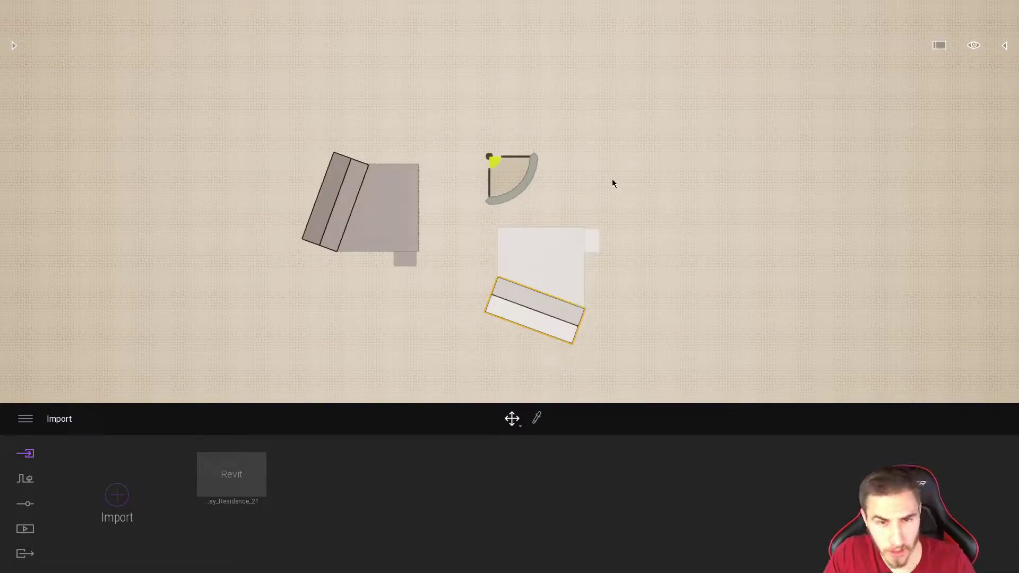
{"action": "left_click", "coordinate": [710, 235]}
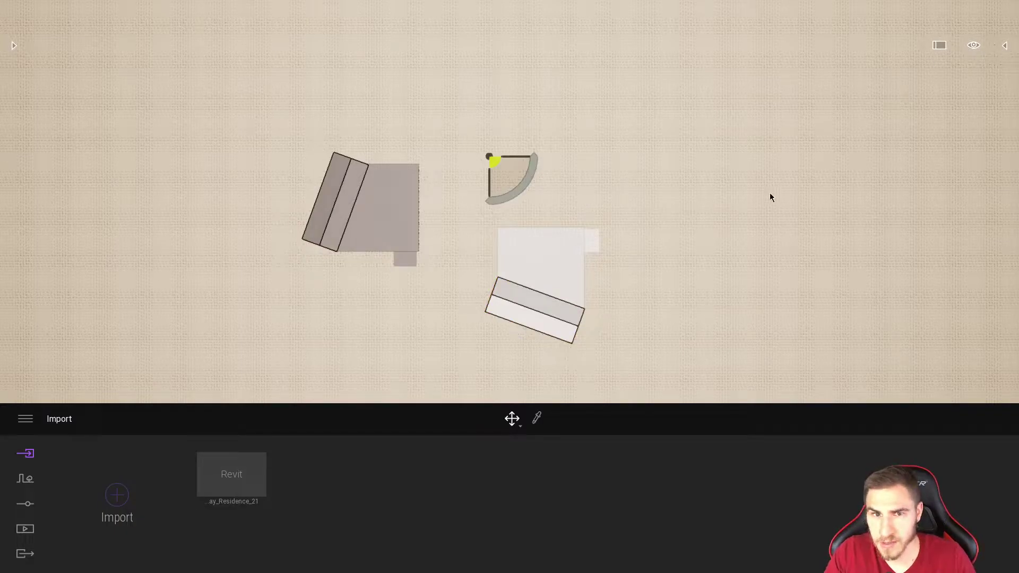
{"action": "left_click", "coordinate": [1004, 45]}
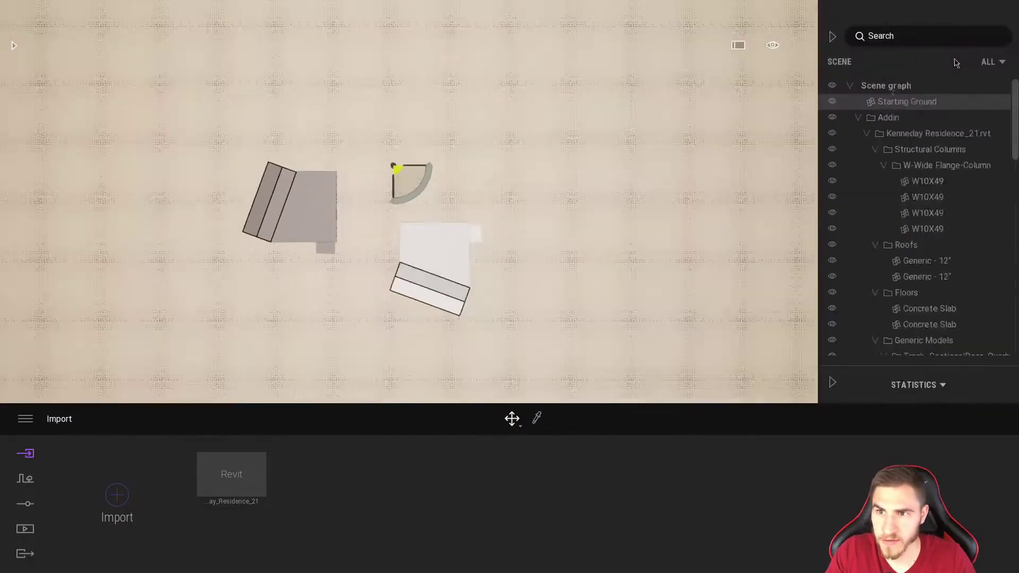
{"action": "left_click", "coordinate": [832, 38]}
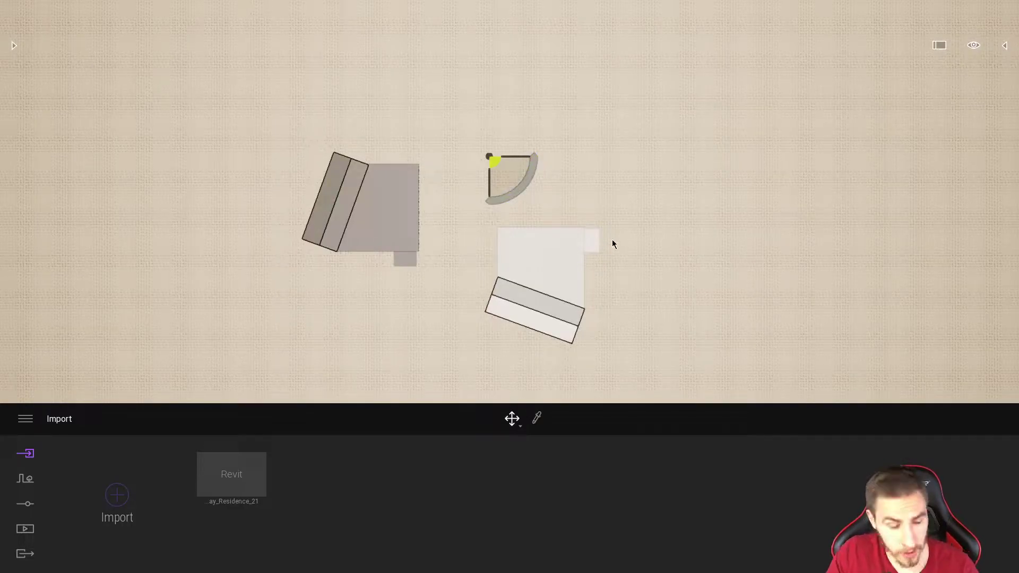
Switch to Revit and check the building's location relative to the internal origin in the top view.
{"action": "key", "text": "alt+Tab"}
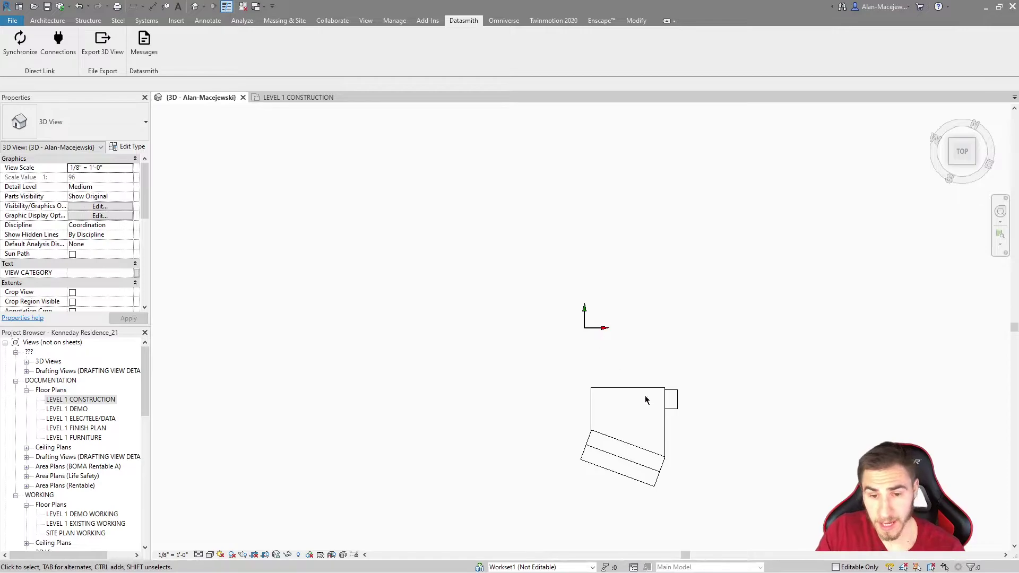
{"action": "left_click_drag", "start_coordinate": [553, 361], "coordinate": [557, 387]}
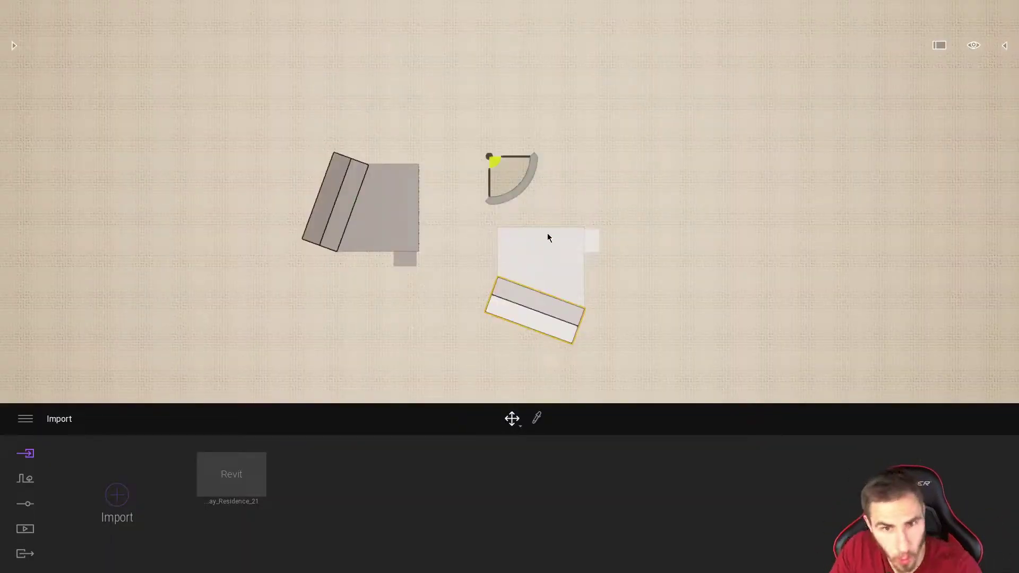
Switch to Twinmotion, select the gable roof of the darker building and locate it in the scene graph.
{"action": "left_click", "coordinate": [353, 212]}
{"action": "left_click", "coordinate": [336, 220]}
{"action": "left_click", "coordinate": [1007, 46]}
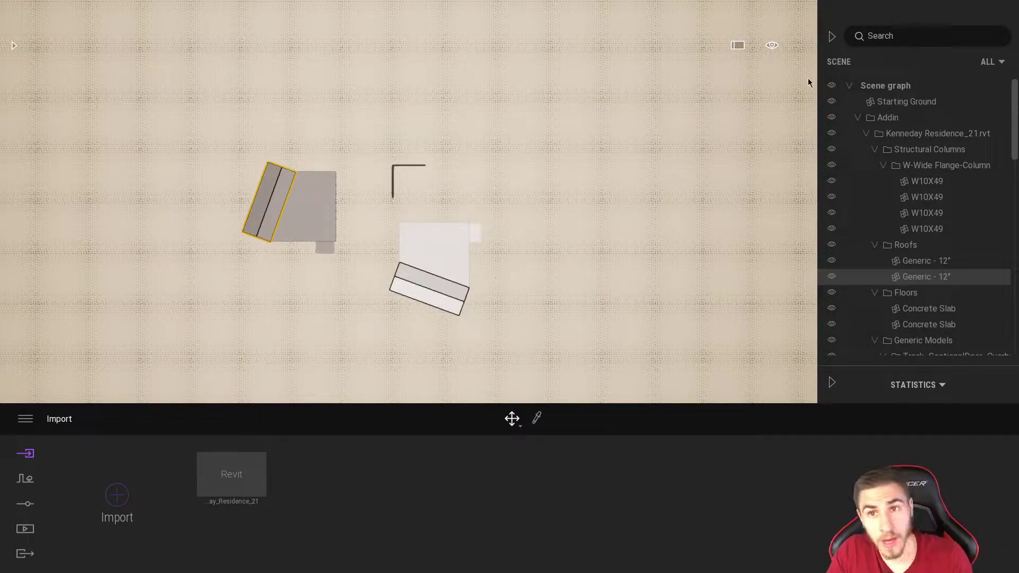
Switch to Revit and place a 24" Depth Vanity Counter Top w Round Sink Hole component between the internal origin and the building.
{"action": "left_click", "coordinate": [832, 37]}
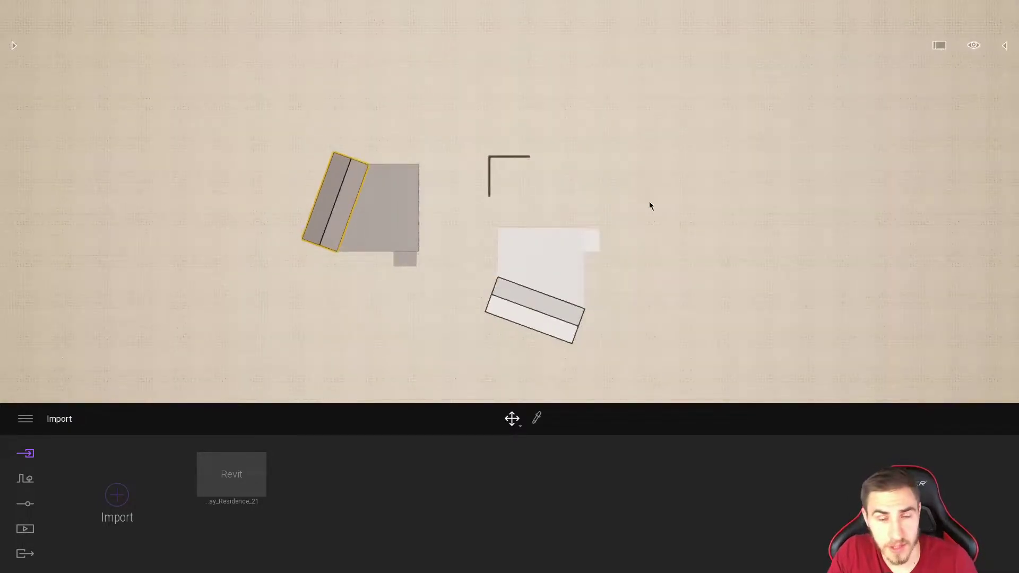
{"action": "key", "text": "alt+Tab"}
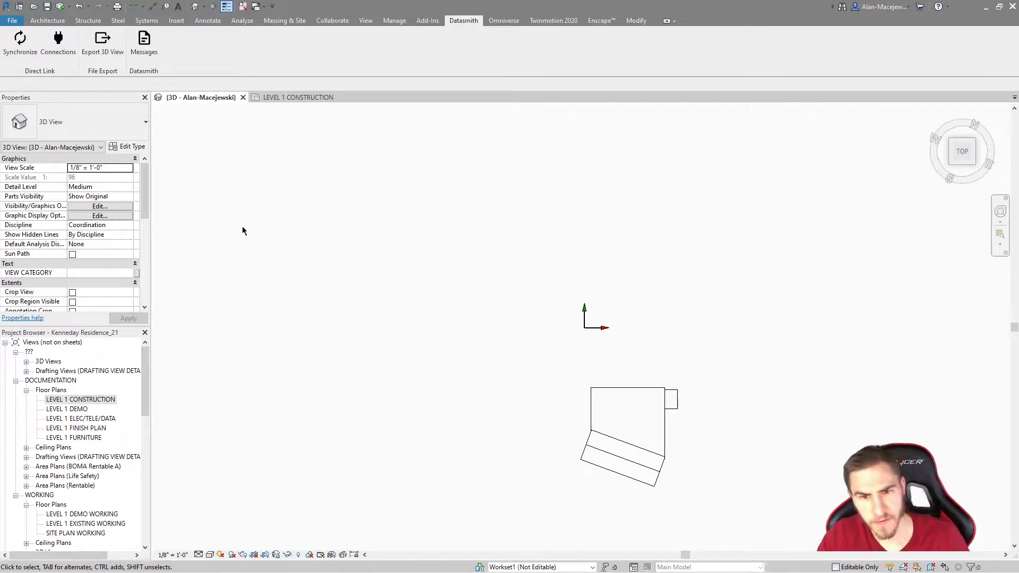
{"action": "left_click", "coordinate": [48, 20]}
{"action": "left_click", "coordinate": [123, 43]}
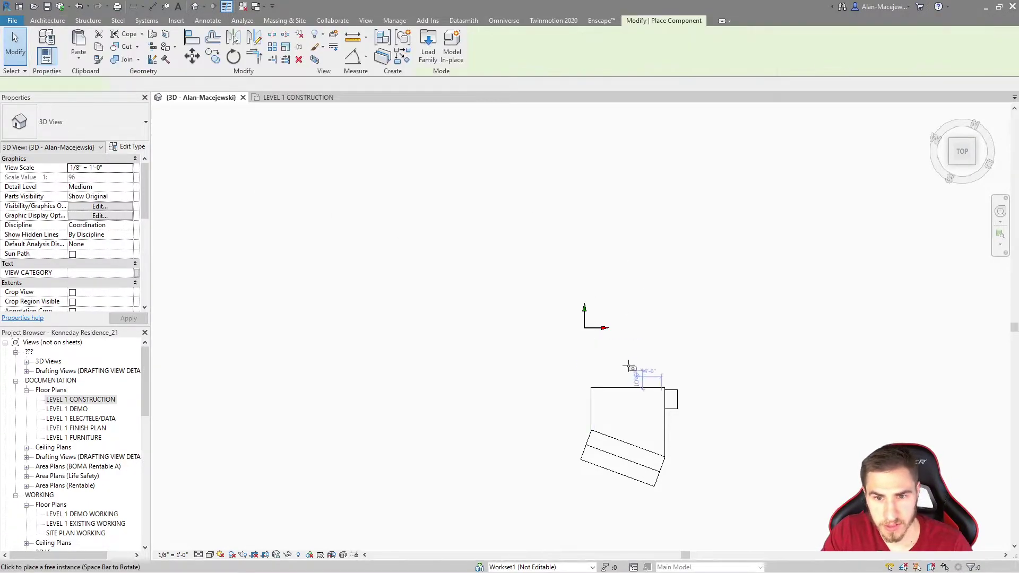
{"action": "key", "text": "Escape"}
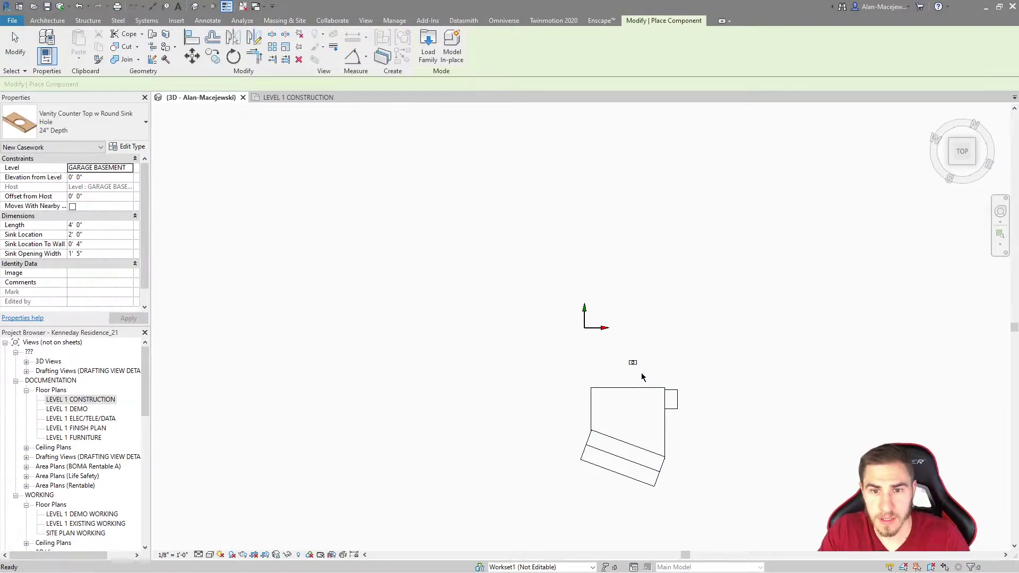
Send the new vanity counter top to Twinmotion through both the Twinmotion 2020 and Datasmith links, checking the Twinmotion top view after each update.
{"action": "left_click", "coordinate": [553, 20]}
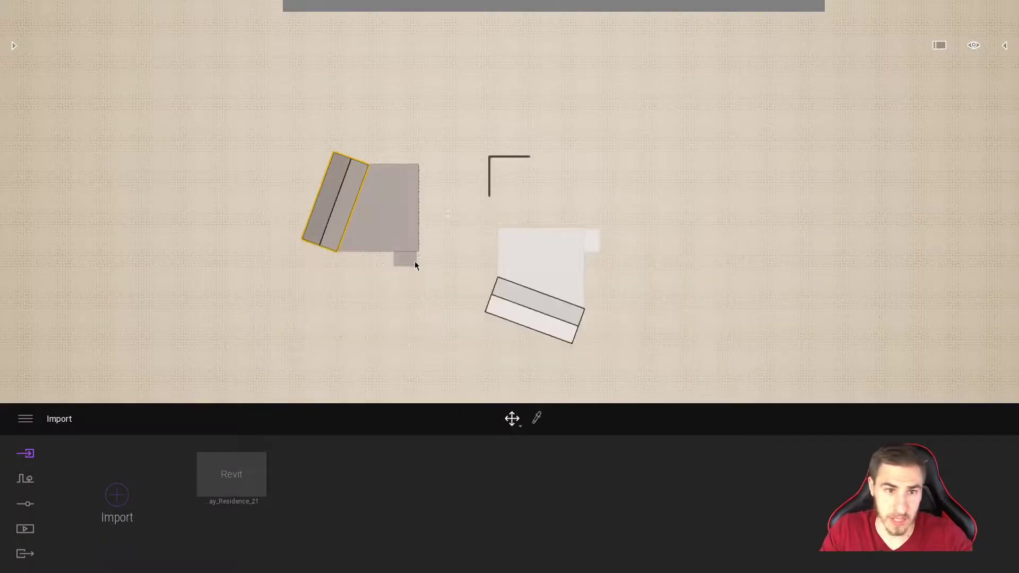
{"action": "scroll", "coordinate": [453, 220], "scroll_direction": "up", "scroll_amount": 2}
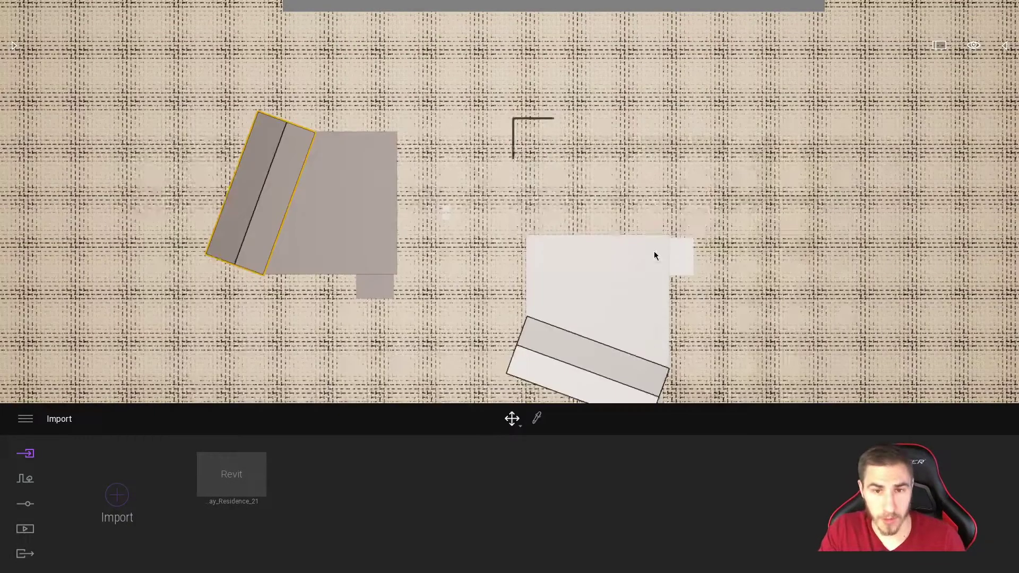
{"action": "key", "text": "alt+Tab"}
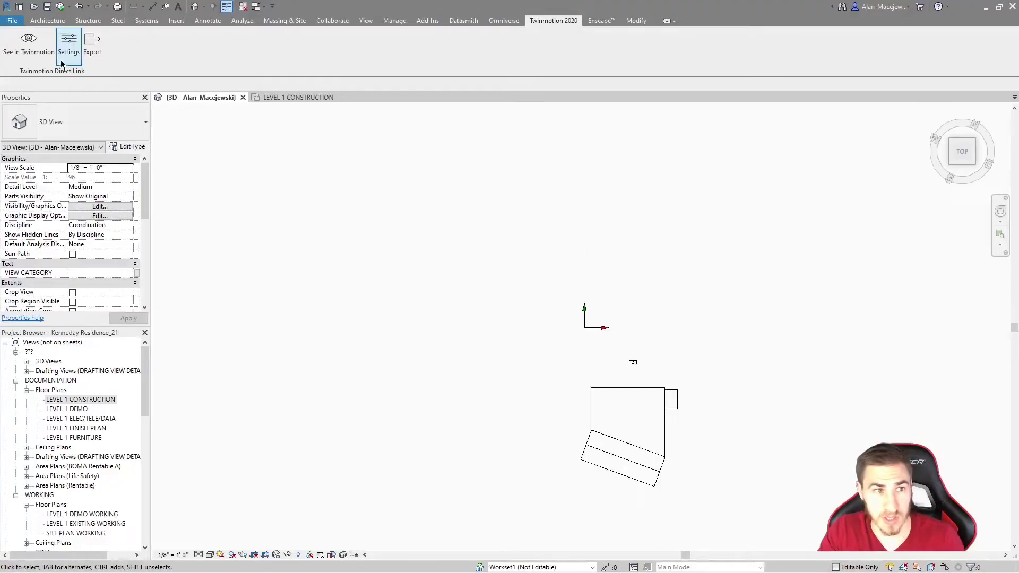
{"action": "left_click", "coordinate": [451, 21]}
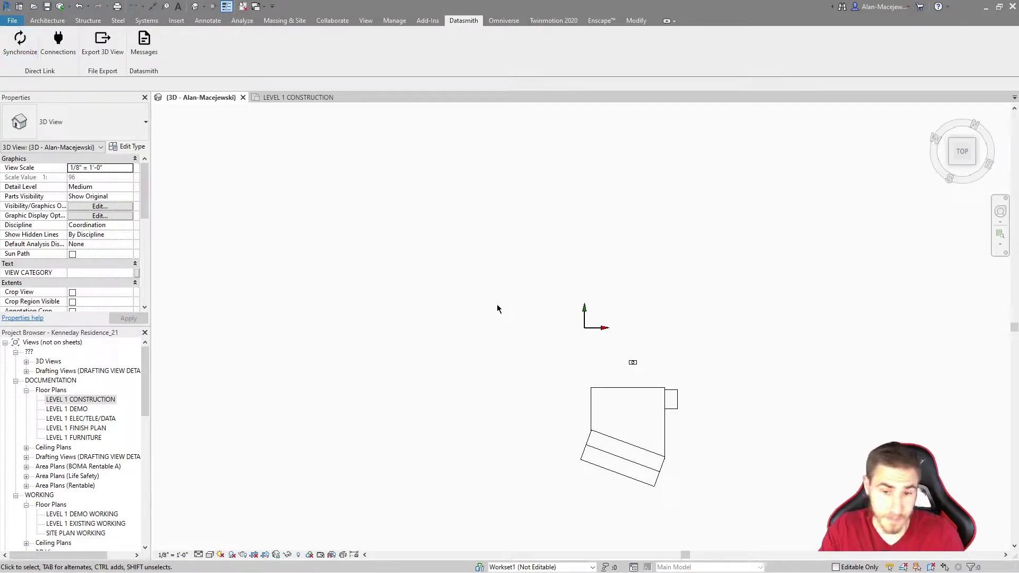
{"action": "key", "text": "alt+Tab"}
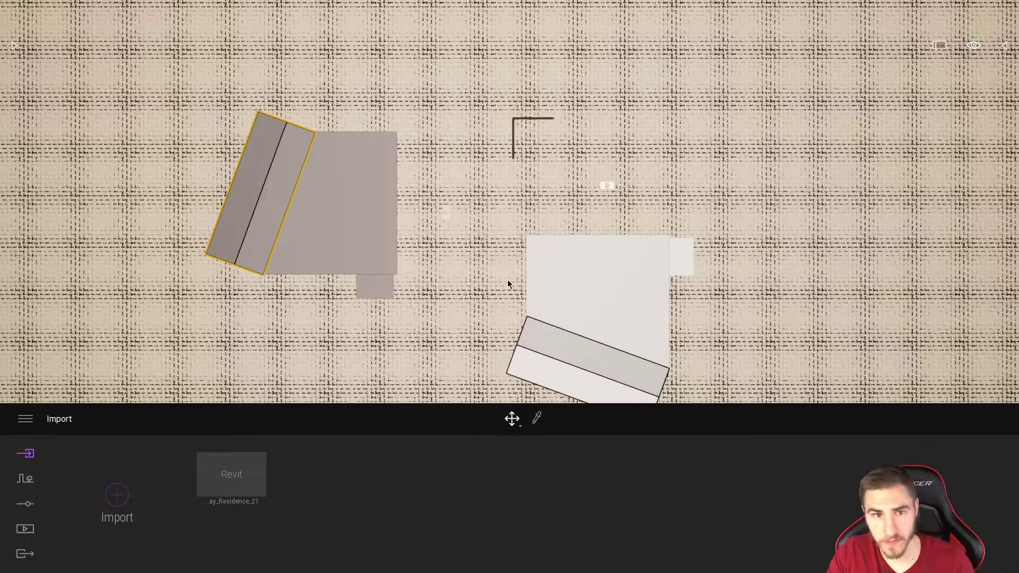
Check the vanity counter top's position relative to the internal origin in Revit, and return to Twinmotion to compare it.
{"action": "key", "text": "alt+Tab"}
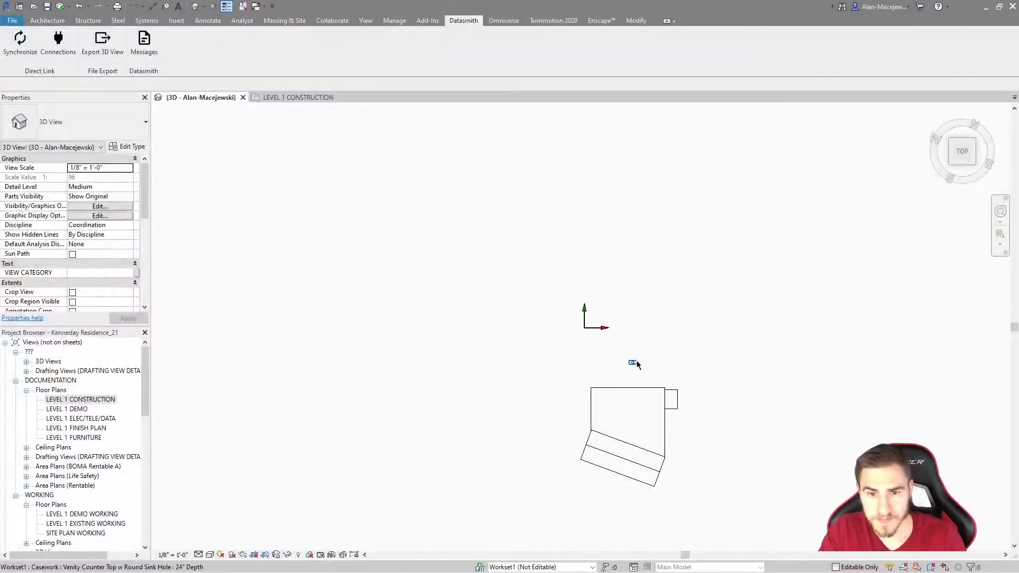
{"action": "left_click", "coordinate": [607, 329]}
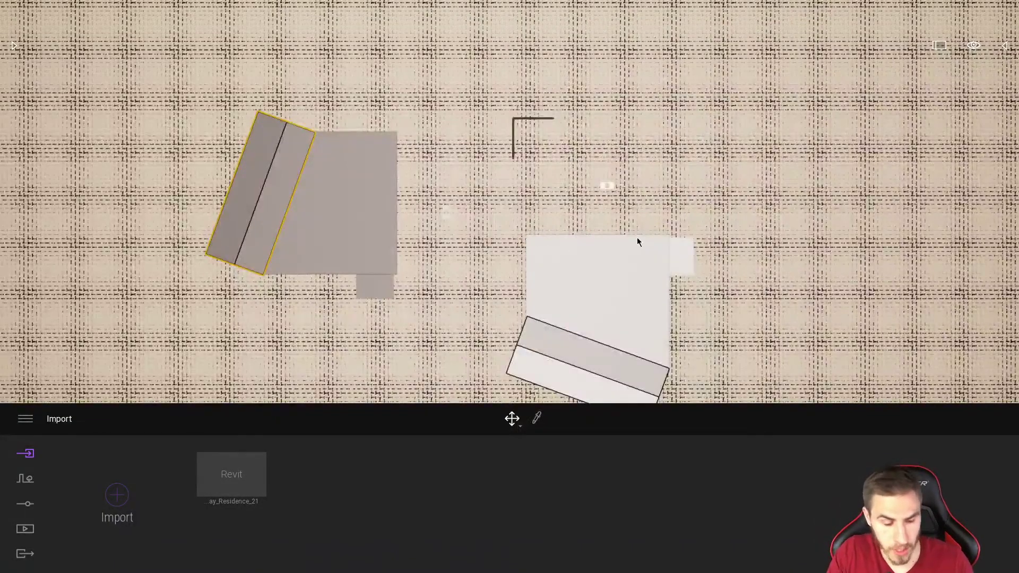
{"action": "mouse_move", "coordinate": [249, 454]}
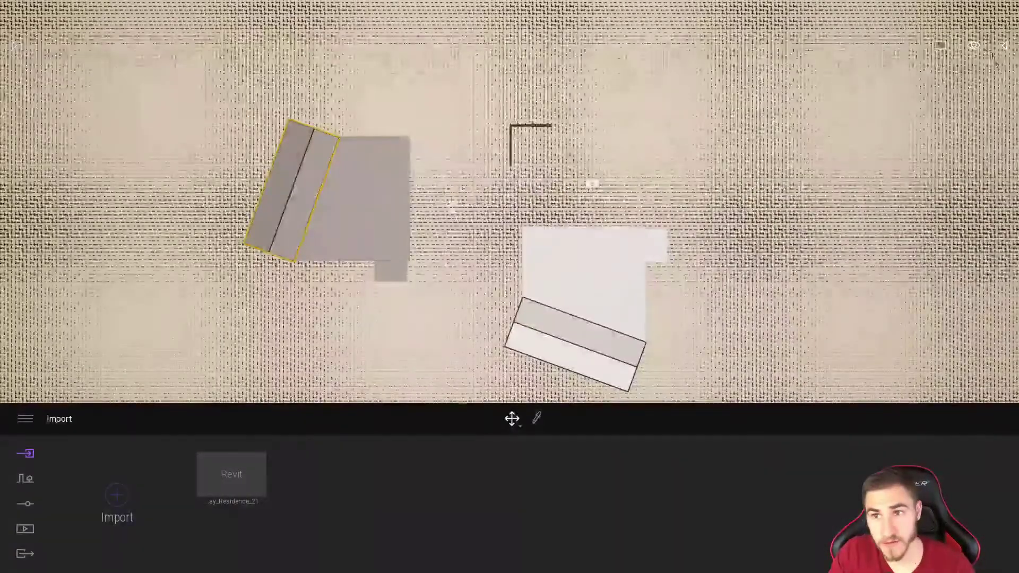
Set the Twinmotion view to perspective and view both buildings from their garage door side at close range.
{"action": "left_click", "coordinate": [973, 45]}
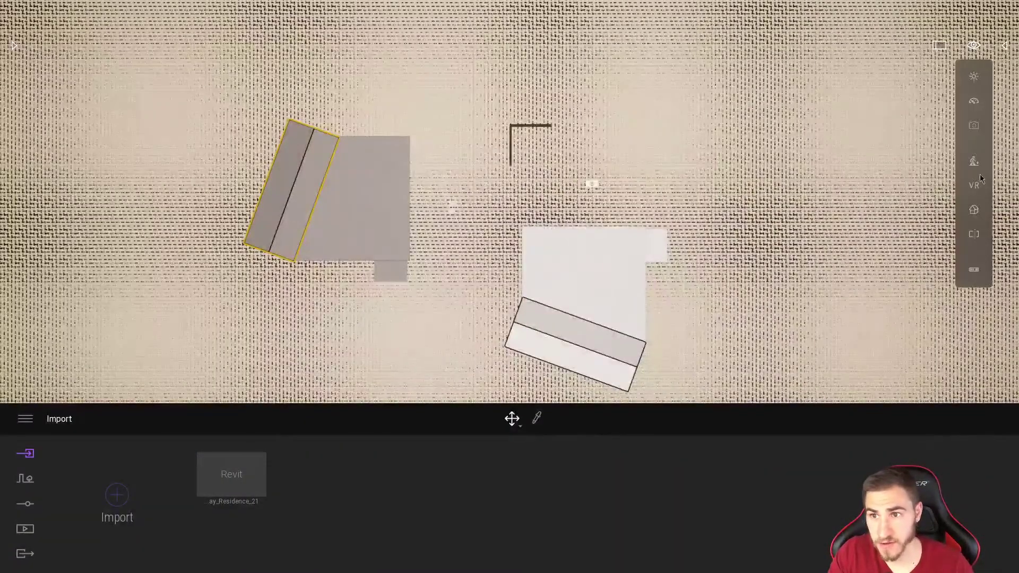
{"action": "left_click", "coordinate": [977, 211]}
{"action": "left_click", "coordinate": [901, 224]}
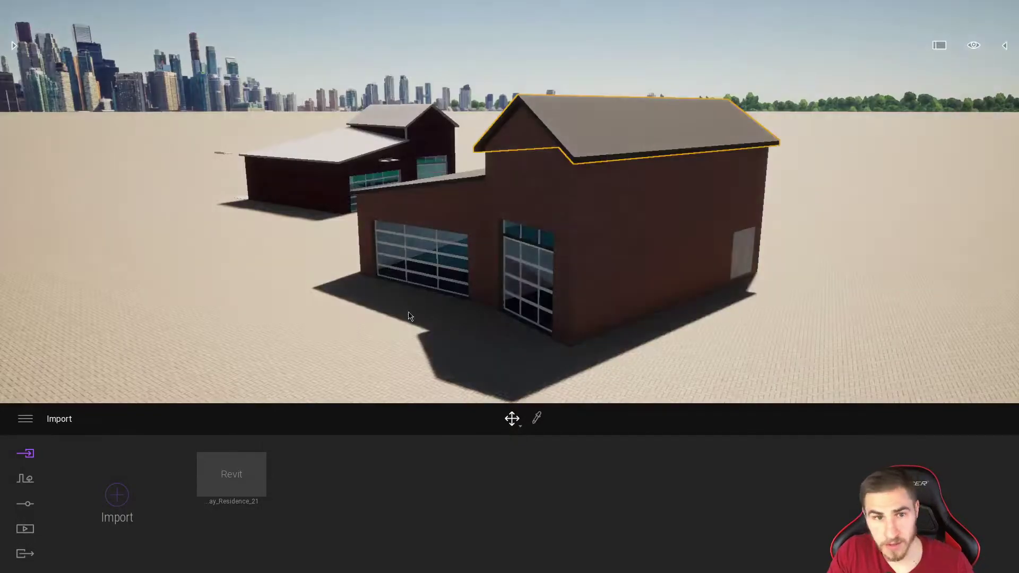
{"action": "key", "text": "a"}
{"action": "right_click_drag", "start_coordinate": [403, 366], "coordinate": [432, 382]}
{"action": "key", "text": "w"}
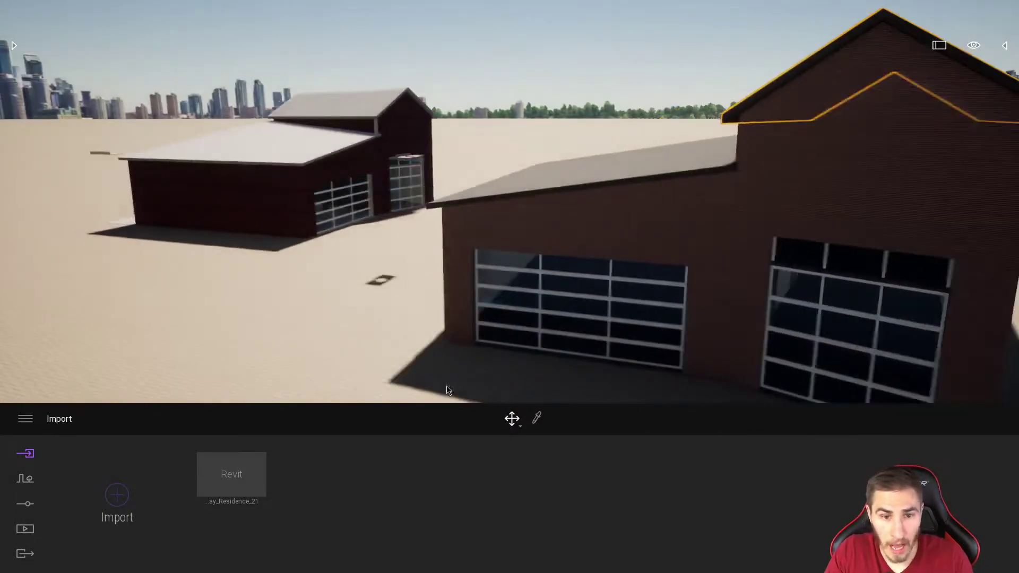
Sample the brick wall materials of both buildings with the Material picker and compare their names and settings.
{"action": "left_click", "coordinate": [537, 418]}
{"action": "left_click", "coordinate": [542, 241]}
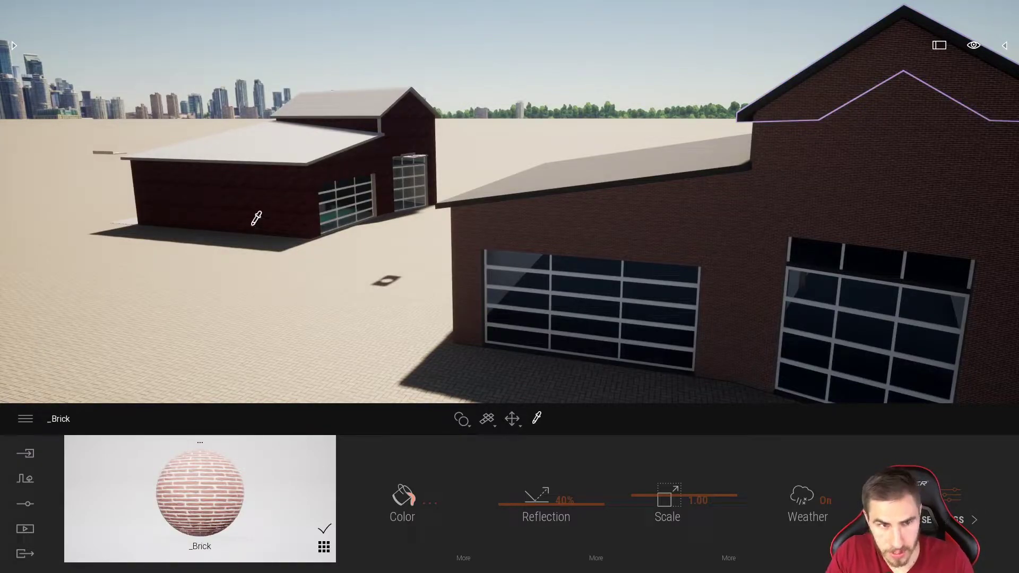
{"action": "left_click", "coordinate": [272, 203]}
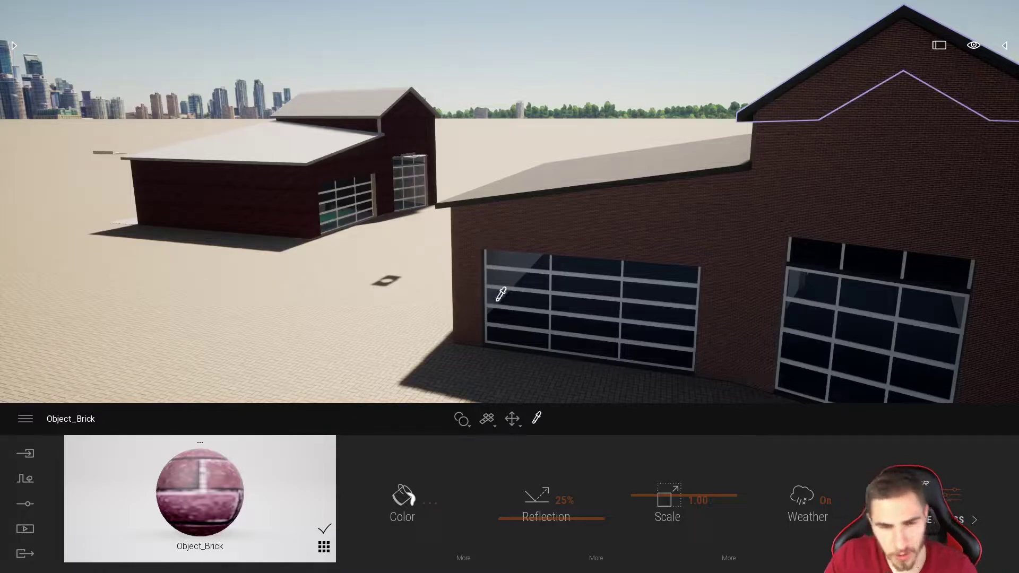
{"action": "left_click", "coordinate": [545, 224]}
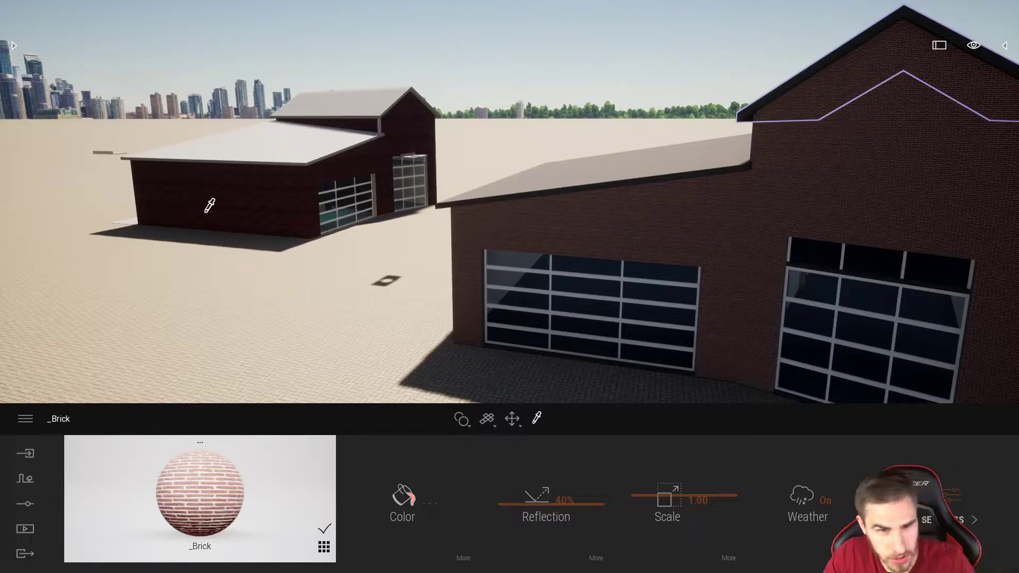
{"action": "left_click", "coordinate": [279, 198]}
Sample the roof materials of both buildings and compare their names and reflection settings.
{"action": "left_click", "coordinate": [289, 160]}
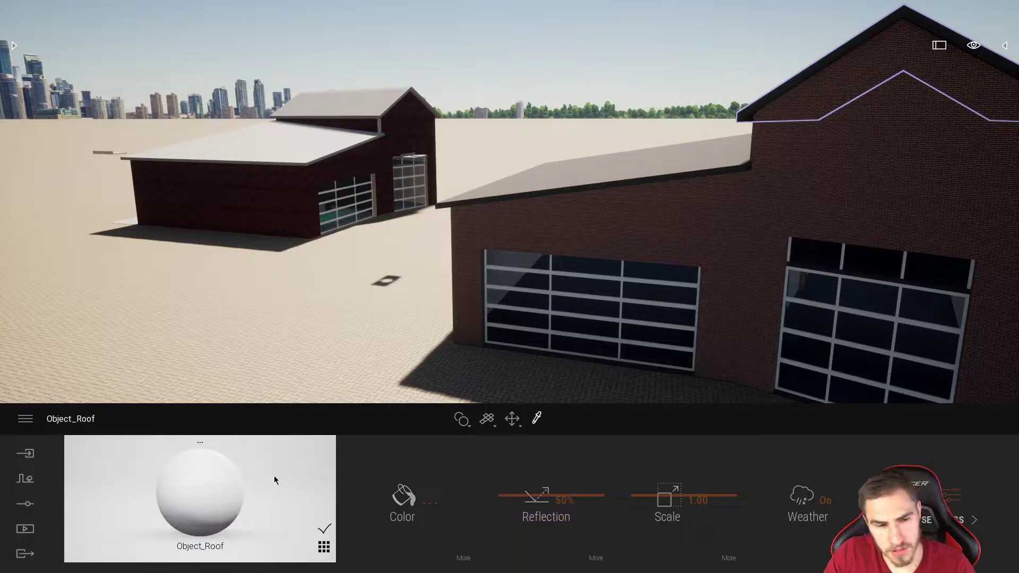
{"action": "left_click", "coordinate": [284, 192]}
{"action": "left_click", "coordinate": [398, 169]}
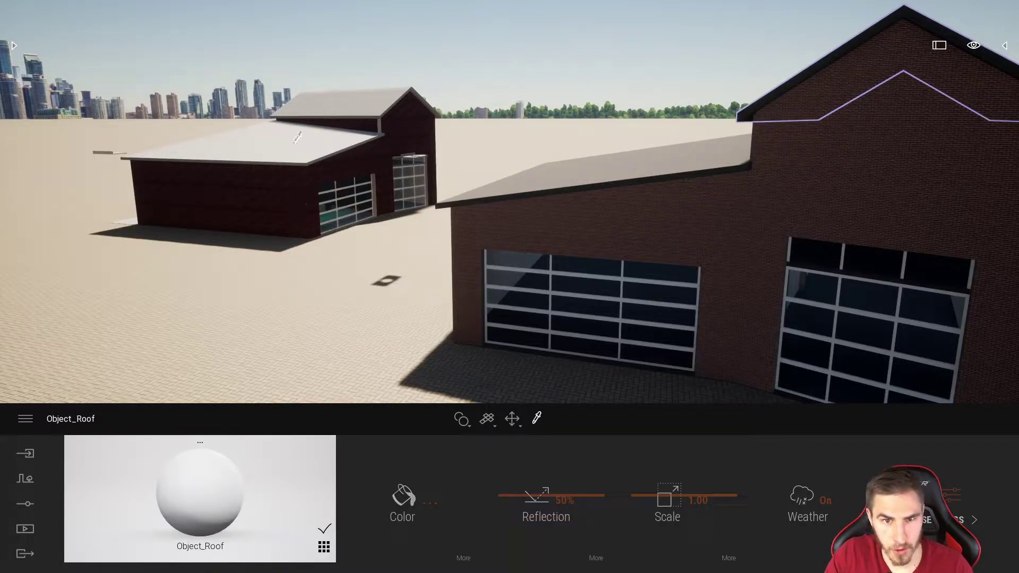
{"action": "left_click", "coordinate": [609, 162]}
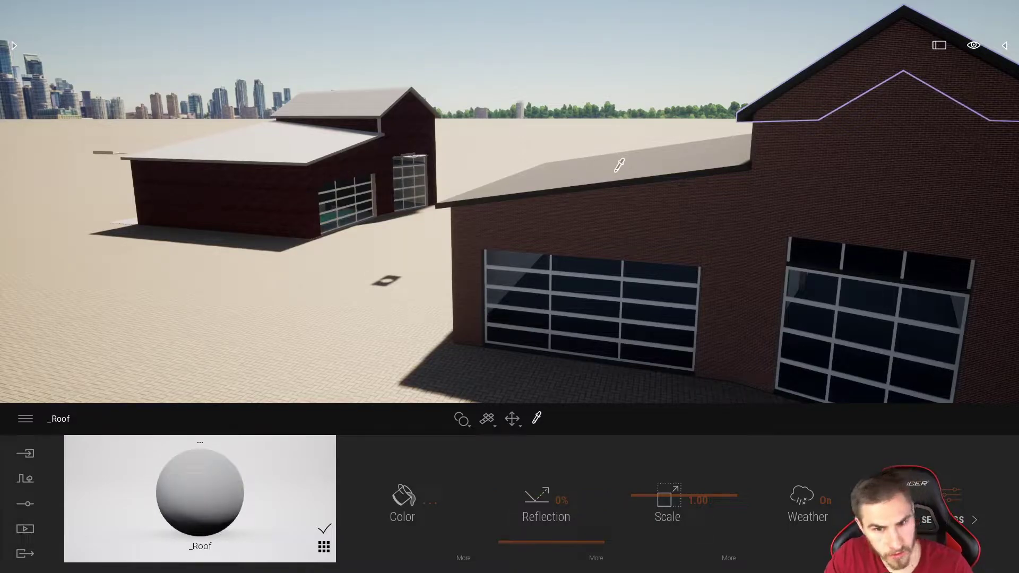
Leave the Material picker, select the nearer building's low sloped roof and show its Transform values beside the scene graph.
{"action": "key", "text": "Escape"}
{"action": "left_click", "coordinate": [635, 177]}
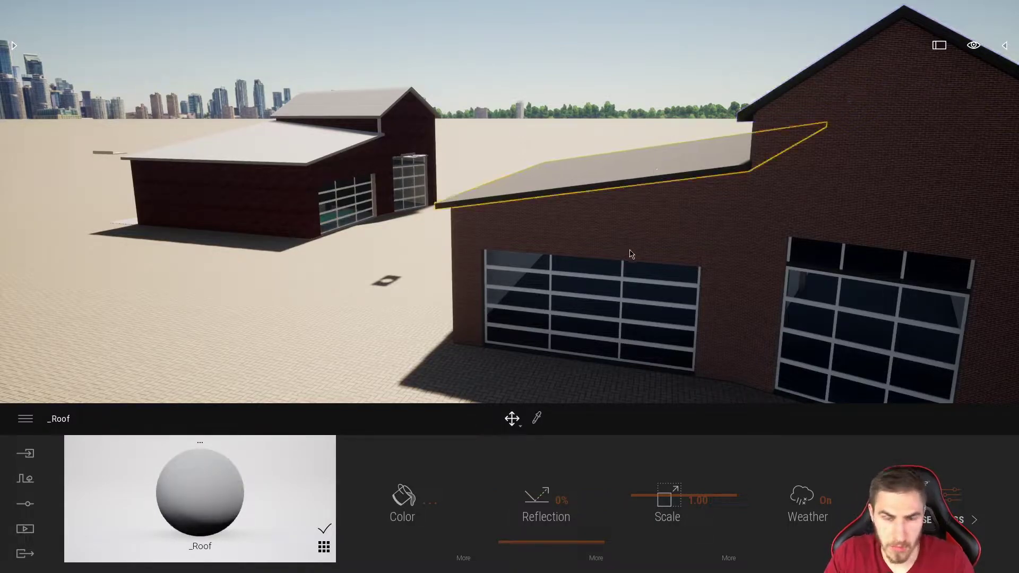
{"action": "left_click", "coordinate": [1004, 46]}
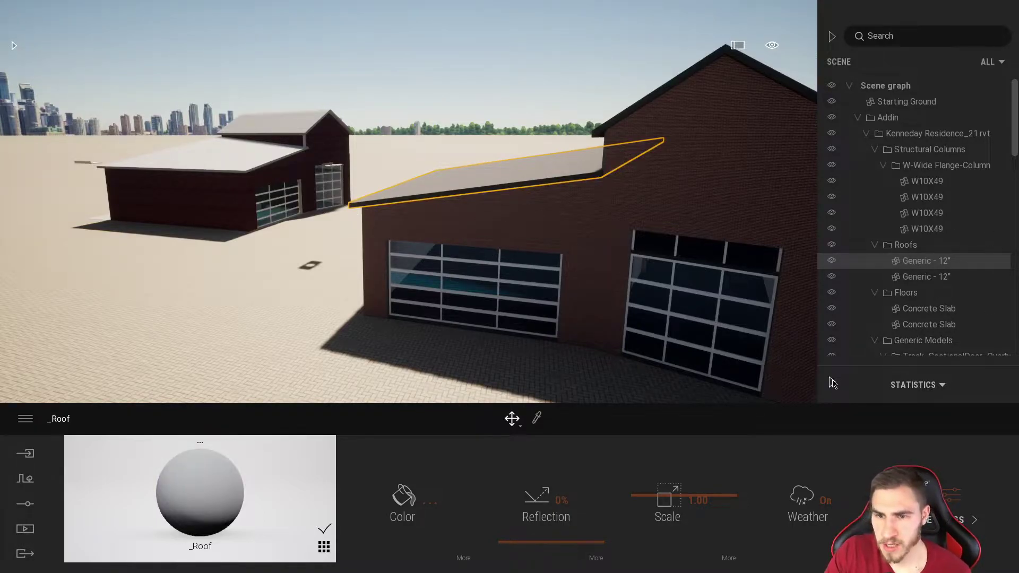
{"action": "left_click", "coordinate": [915, 385]}
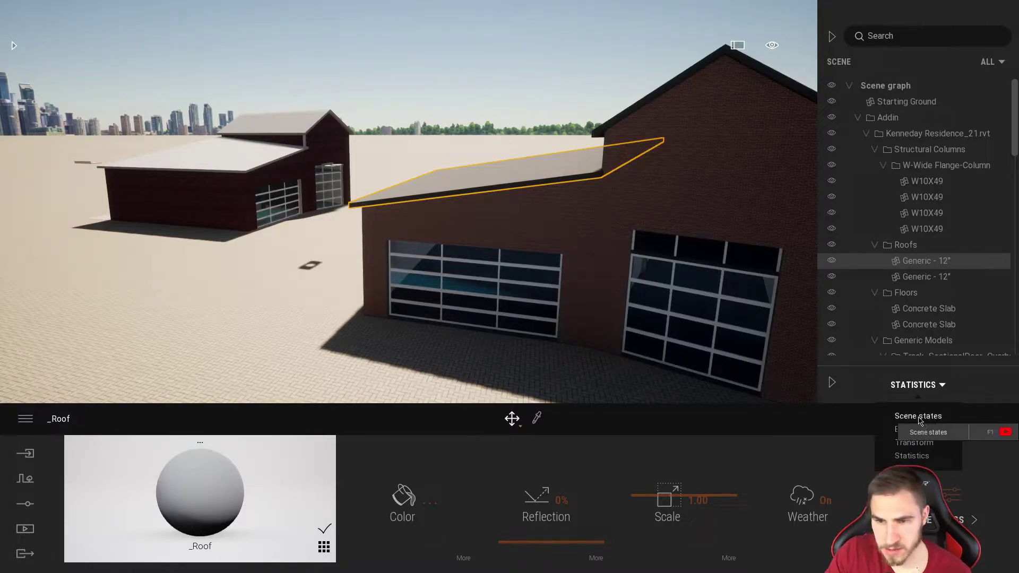
{"action": "left_click", "coordinate": [912, 445]}
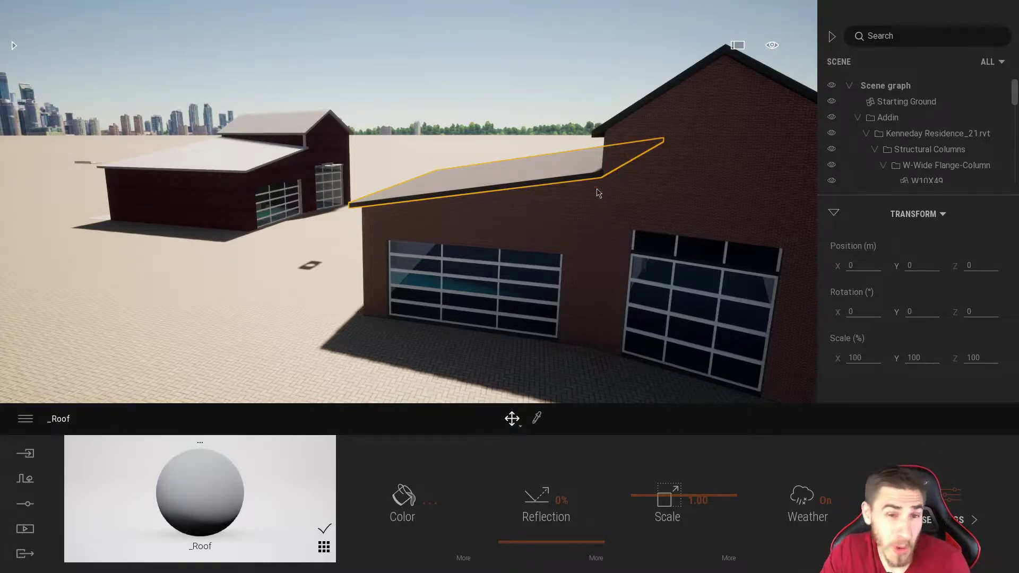
Select the farther building's roofs and side wall and the nearer building's front brick wall, comparing their Transform values.
{"action": "left_click", "coordinate": [242, 155]}
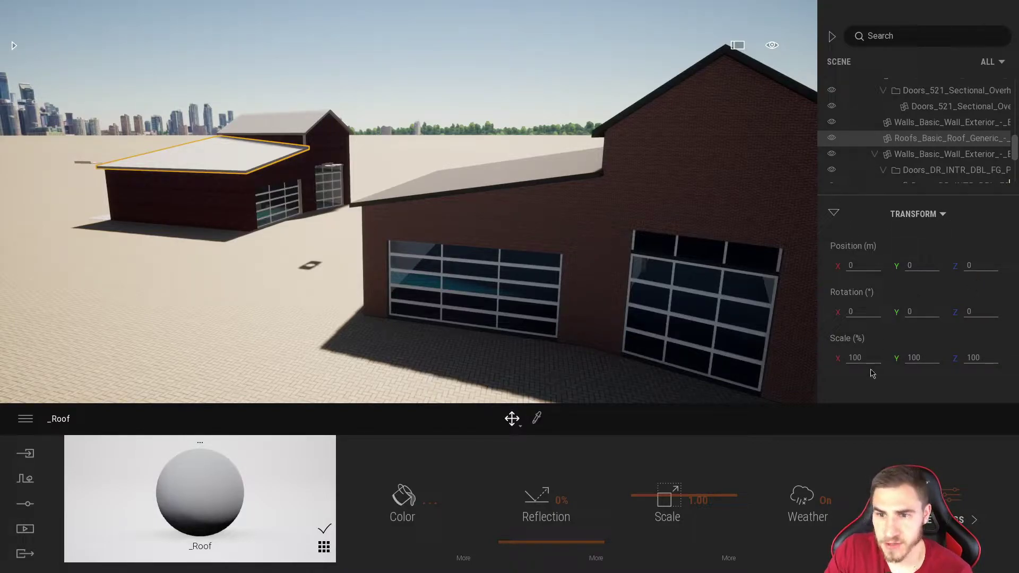
{"action": "left_click", "coordinate": [206, 212]}
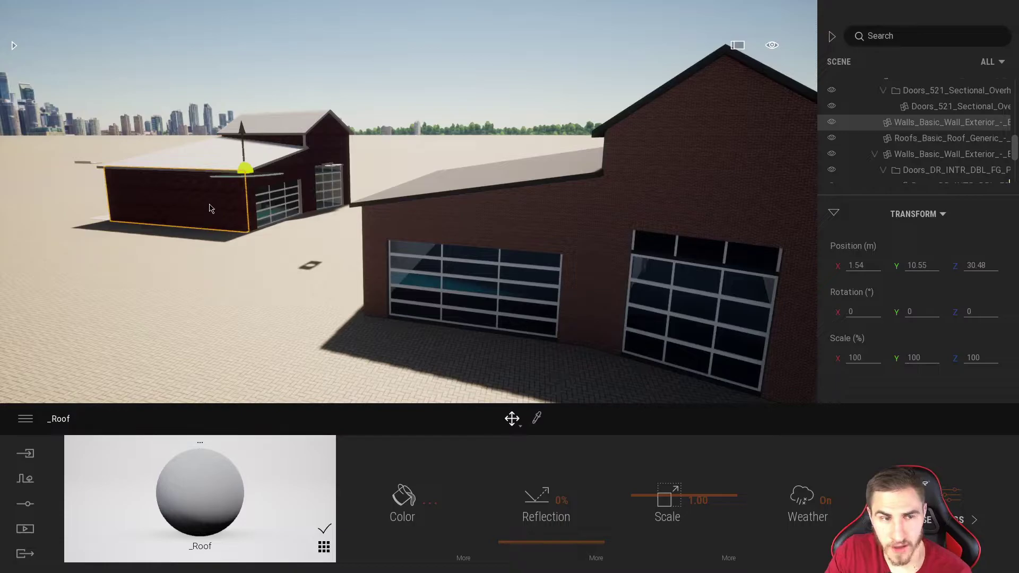
{"action": "left_click", "coordinate": [212, 161]}
{"action": "left_click", "coordinate": [295, 124]}
{"action": "left_click", "coordinate": [229, 194]}
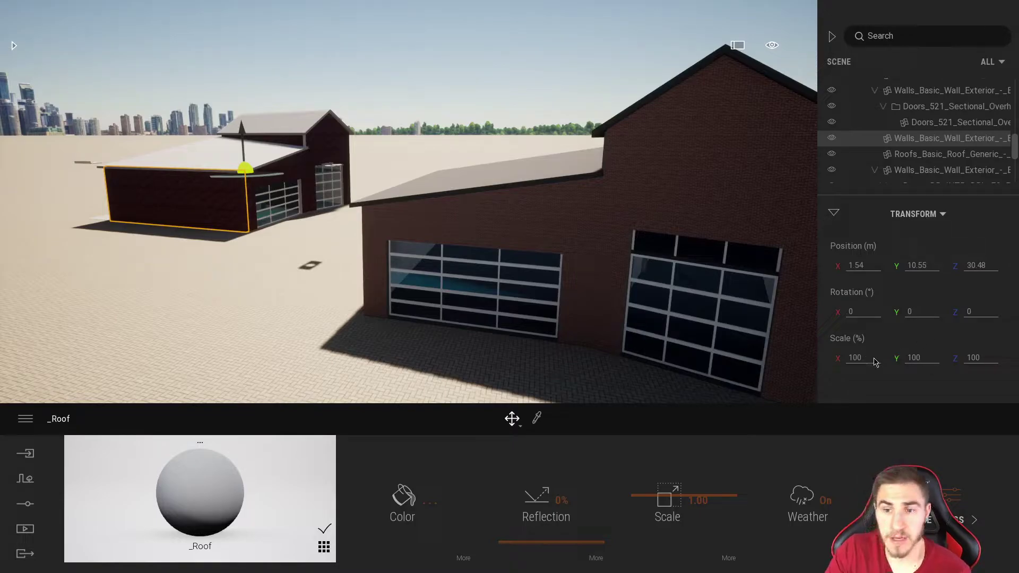
{"action": "left_click", "coordinate": [586, 233]}
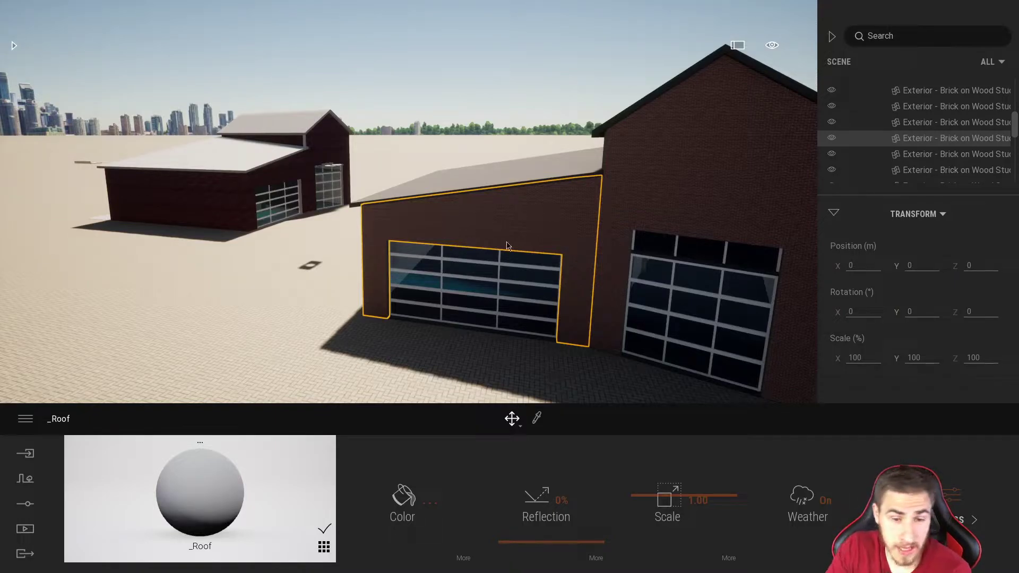
Select the farther building's side wall, low roof, gable wall and wide overhead door to examine their pivots and Transform values.
{"action": "scroll", "coordinate": [546, 221], "scroll_direction": "down", "scroll_amount": 5}
{"action": "right_click_drag", "start_coordinate": [580, 181], "coordinate": [515, 239]}
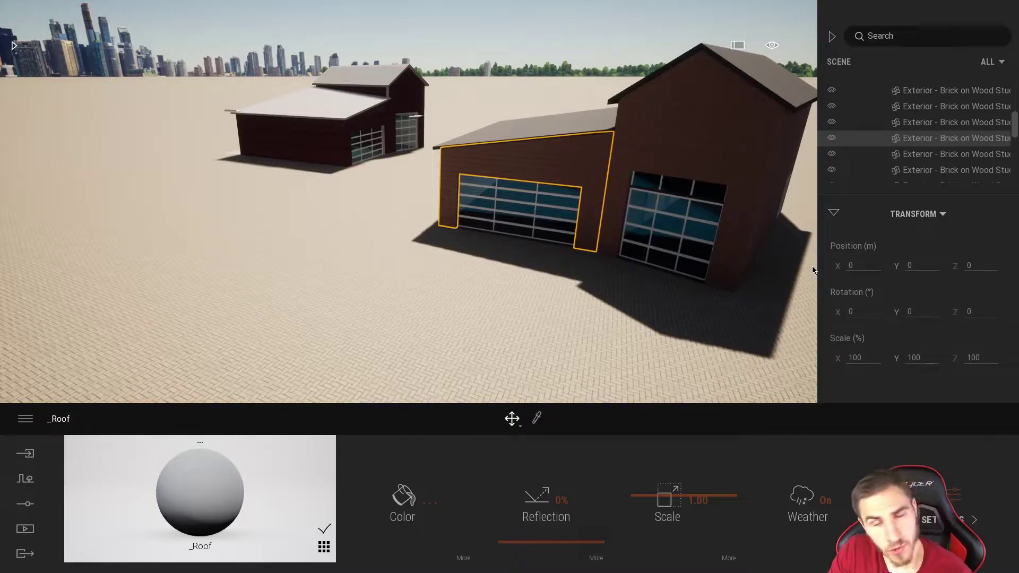
{"action": "left_click", "coordinate": [323, 156]}
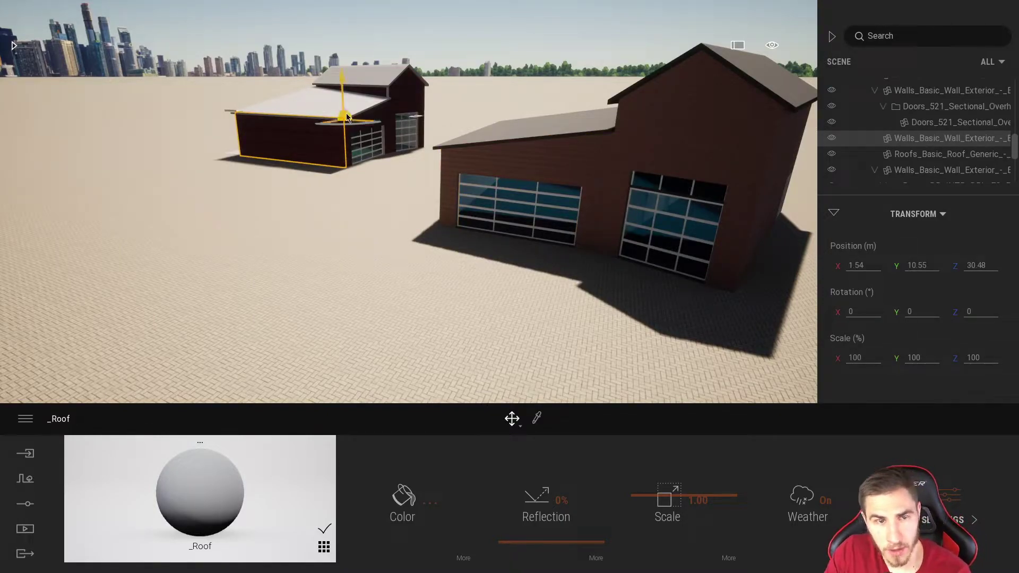
{"action": "left_click", "coordinate": [320, 99]}
{"action": "right_click_drag", "start_coordinate": [393, 109], "coordinate": [329, 91]}
{"action": "left_click", "coordinate": [501, 123]}
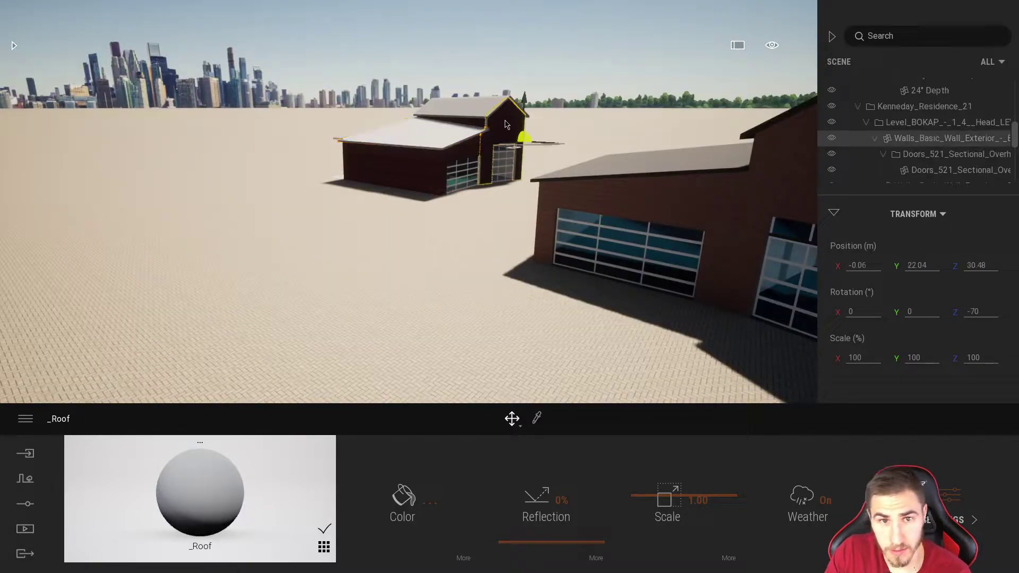
{"action": "left_click", "coordinate": [462, 182]}
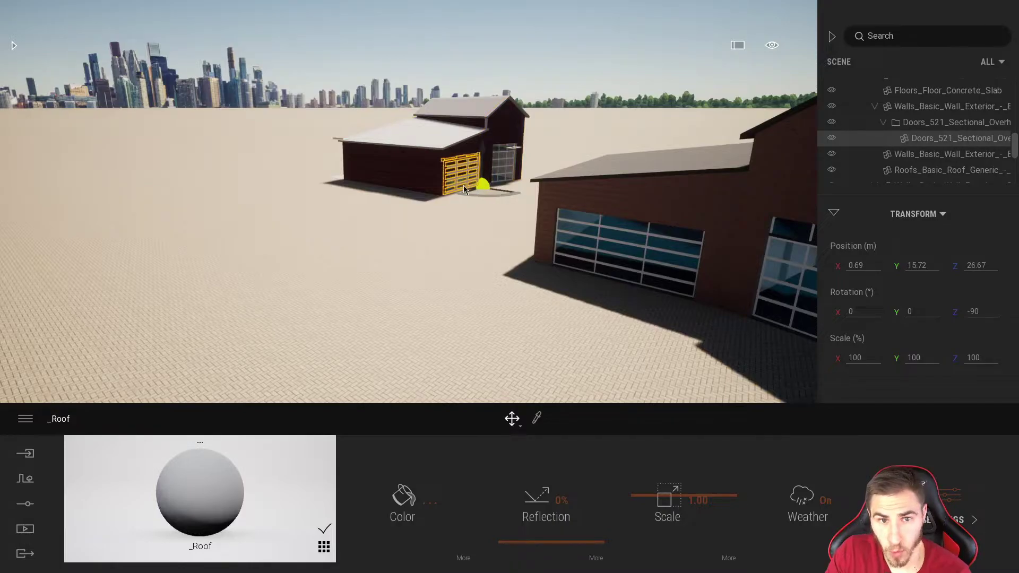
Select the nearer building's wide overhead door and compare its Transform values with the farther building's matching door.
{"action": "right_click_drag", "start_coordinate": [480, 261], "coordinate": [542, 265]}
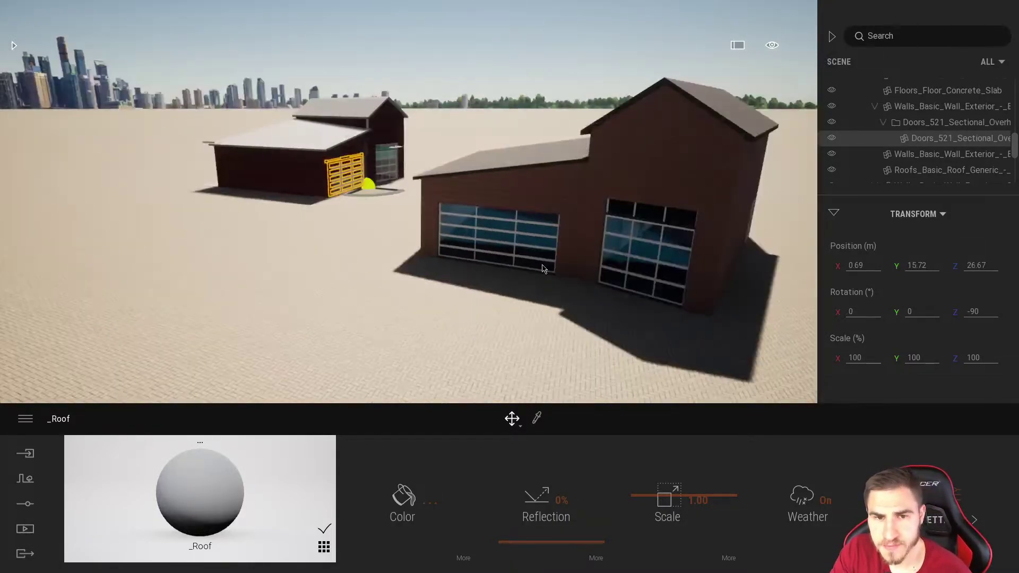
{"action": "left_click", "coordinate": [517, 238]}
{"action": "right_click_drag", "start_coordinate": [687, 193], "coordinate": [629, 255]}
{"action": "scroll", "coordinate": [636, 252], "scroll_direction": "down", "scroll_amount": 2}
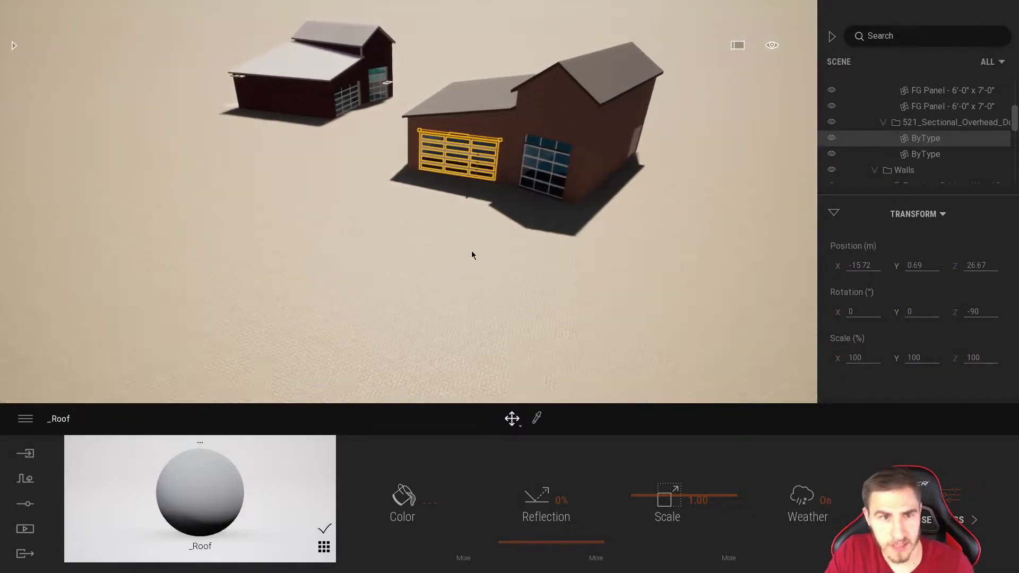
Select the nearer building's front brick wall and adjoining side wall to examine their pivots and Transform values.
{"action": "scroll", "coordinate": [455, 246], "scroll_direction": "down", "scroll_amount": 3}
{"action": "right_click_drag", "start_coordinate": [455, 201], "coordinate": [577, 255]}
{"action": "key", "text": "w"}
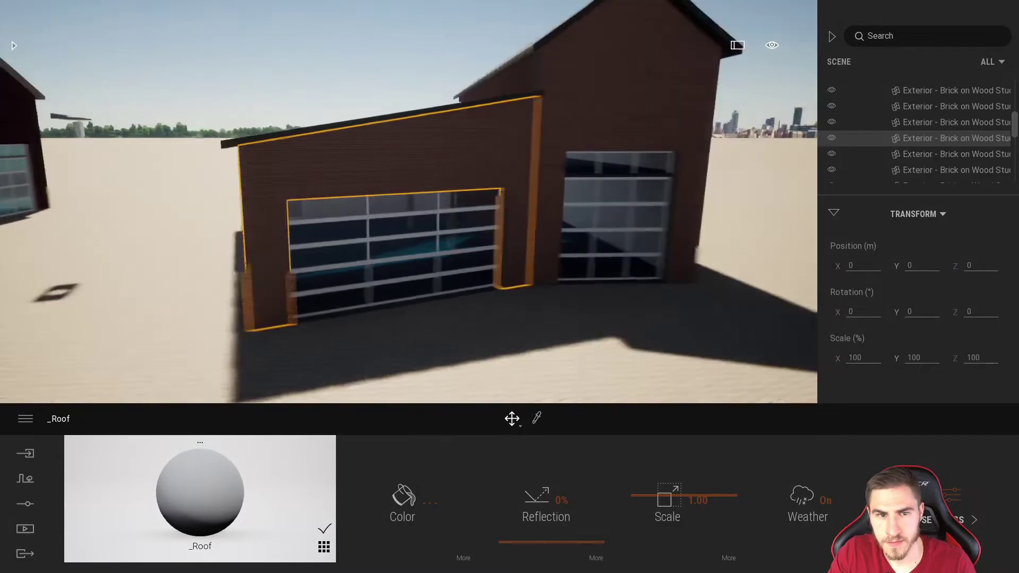
{"action": "left_click", "coordinate": [365, 230]}
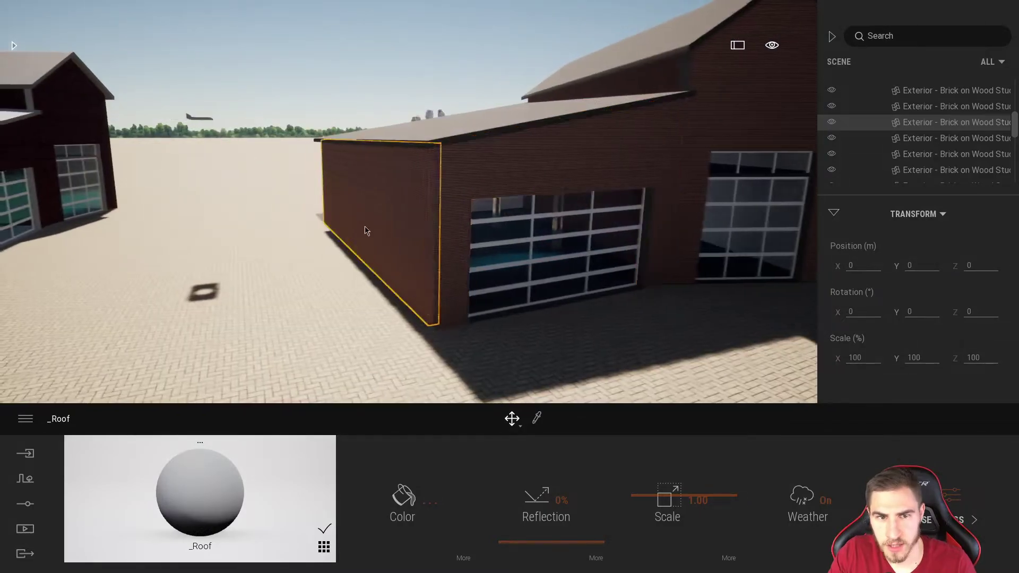
{"action": "middle_click_drag", "start_coordinate": [565, 314], "coordinate": [812, 293], "text": "shift"}
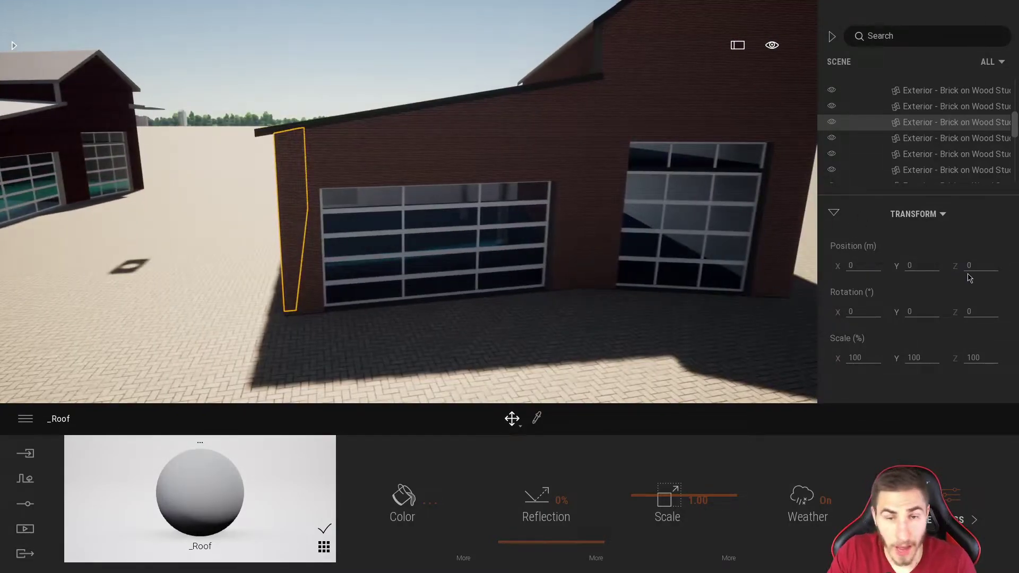
Select the nearer building's tall overhead door and wide overhead door, comparing their pivots and Transform values.
{"action": "right_click_drag", "start_coordinate": [589, 238], "coordinate": [609, 302]}
{"action": "key", "text": "w"}
{"action": "key", "text": "d"}
{"action": "left_click", "coordinate": [593, 223]}
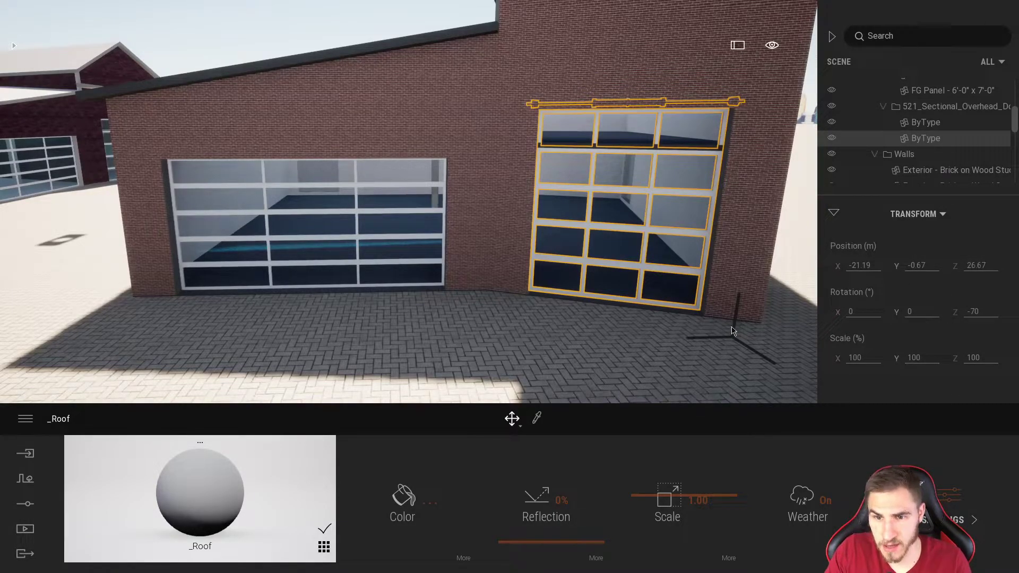
{"action": "left_click", "coordinate": [372, 261]}
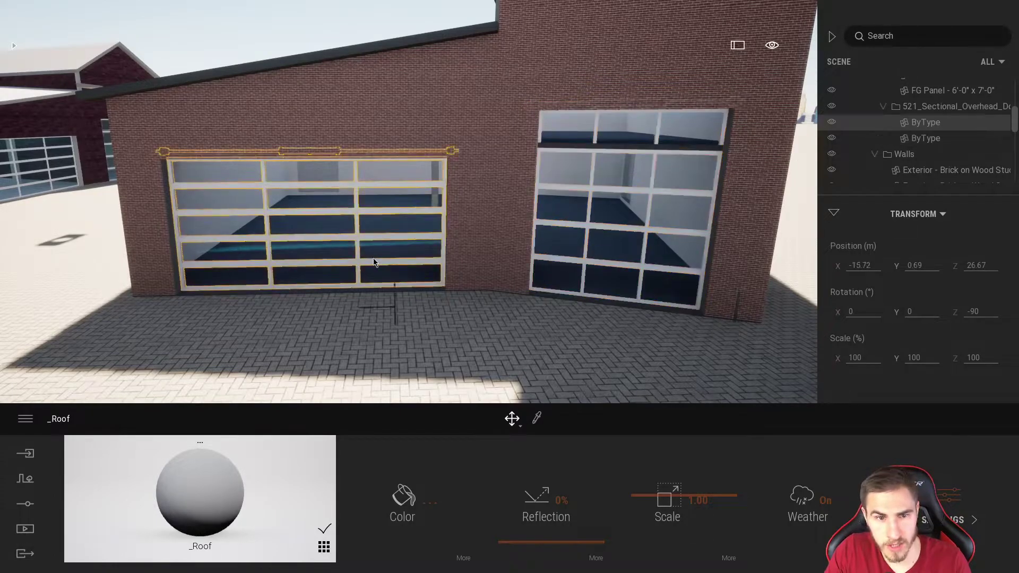
{"action": "middle_click_drag", "start_coordinate": [401, 313], "coordinate": [510, 331], "text": "shift"}
Select the W10X49 structural column behind the nearer building's wide door and examine its Transform values.
{"action": "right_click_drag", "start_coordinate": [366, 286], "coordinate": [276, 250]}
{"action": "key", "text": "s"}
{"action": "key", "text": "w"}
{"action": "right_click_drag", "start_coordinate": [371, 266], "coordinate": [511, 258]}
{"action": "left_click", "coordinate": [452, 310]}
{"action": "key", "text": "s"}
{"action": "key", "text": "w"}
{"action": "left_click", "coordinate": [580, 227]}
{"action": "key", "text": "s"}
{"action": "key", "text": "s"}
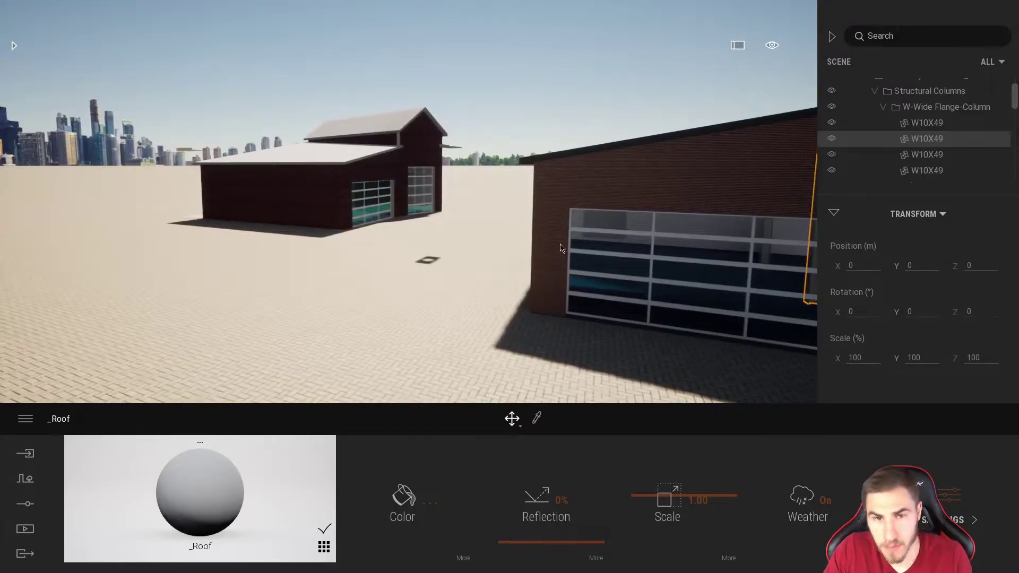
{"action": "right_click_drag", "start_coordinate": [656, 333], "coordinate": [812, 314]}
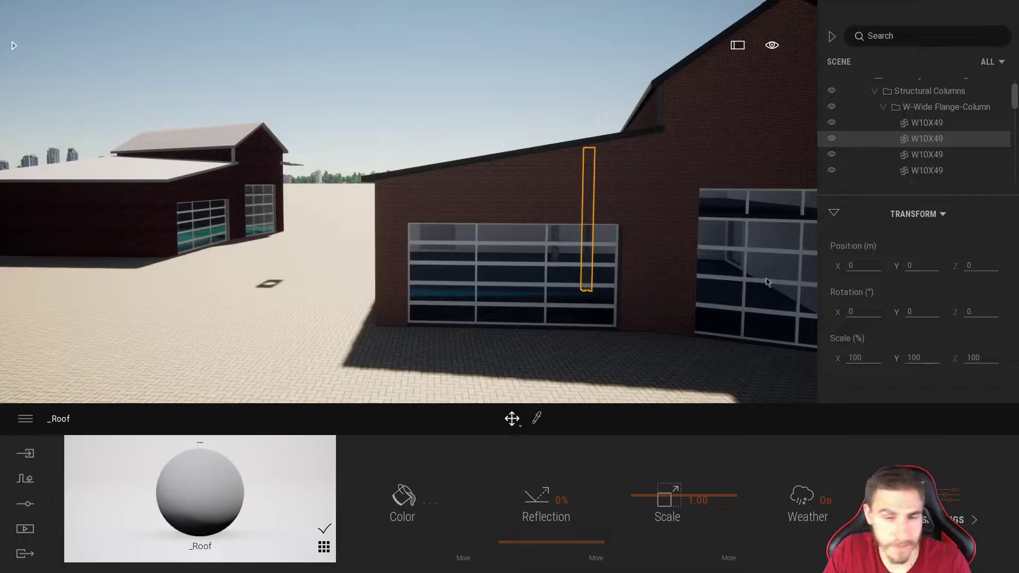
Select the farther building's low front wall and tall overhead door to examine their pivots and Transform values.
{"action": "key", "text": "w"}
{"action": "right_click_drag", "start_coordinate": [573, 281], "coordinate": [382, 282]}
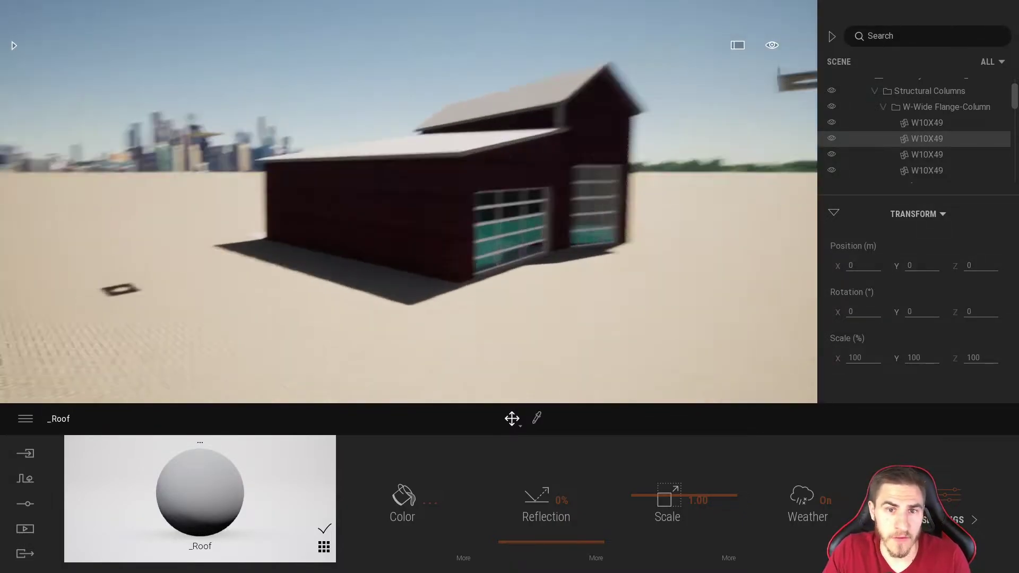
{"action": "left_click", "coordinate": [439, 227]}
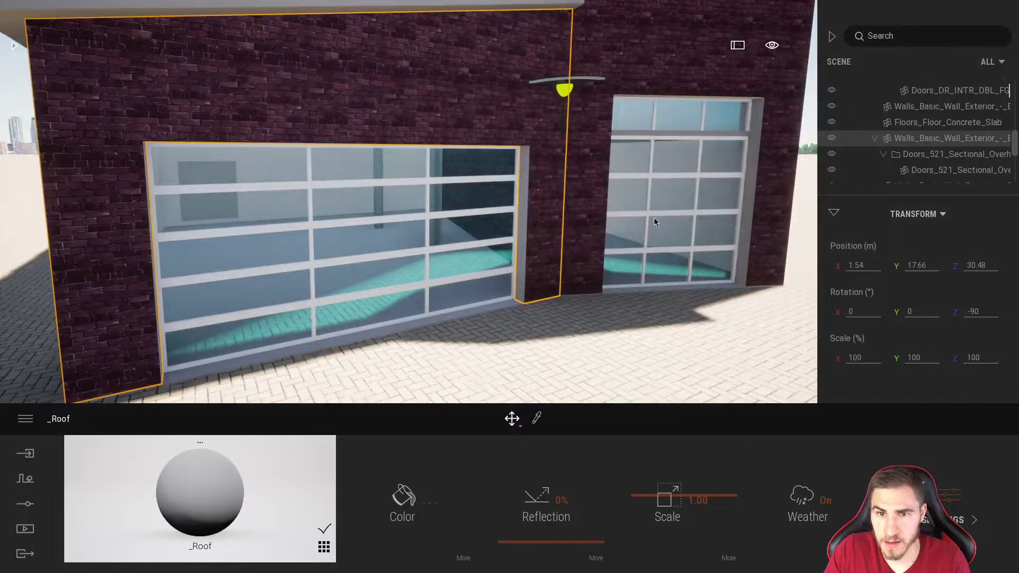
{"action": "left_click", "coordinate": [655, 218]}
{"action": "right_click_drag", "start_coordinate": [757, 288], "coordinate": [543, 254]}
{"action": "key", "text": "w"}
{"action": "left_click", "coordinate": [632, 305]}
{"action": "left_click", "coordinate": [354, 298]}
{"action": "key", "text": "Escape"}
{"action": "key", "text": "s"}
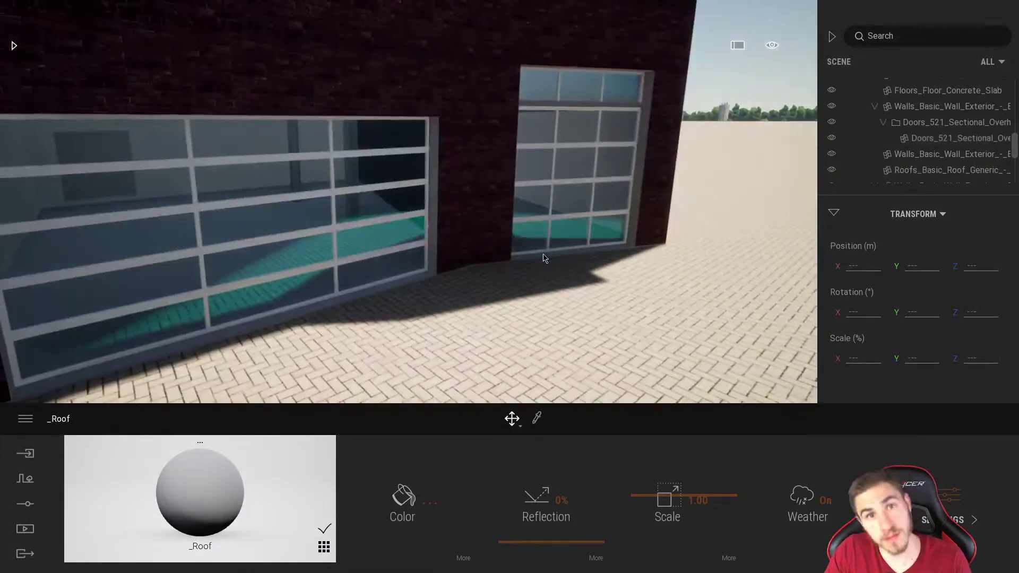
Select the structural column inside the farther building and examine its Transform values.
{"action": "key", "text": "w"}
{"action": "right_click_drag", "start_coordinate": [636, 306], "coordinate": [552, 297]}
{"action": "left_click", "coordinate": [552, 297]}
{"action": "key", "text": "s"}
{"action": "right_click_drag", "start_coordinate": [733, 287], "coordinate": [716, 308]}
{"action": "right_click_drag", "start_coordinate": [639, 304], "coordinate": [596, 337]}
{"action": "key", "text": "w"}
{"action": "key", "text": "w"}
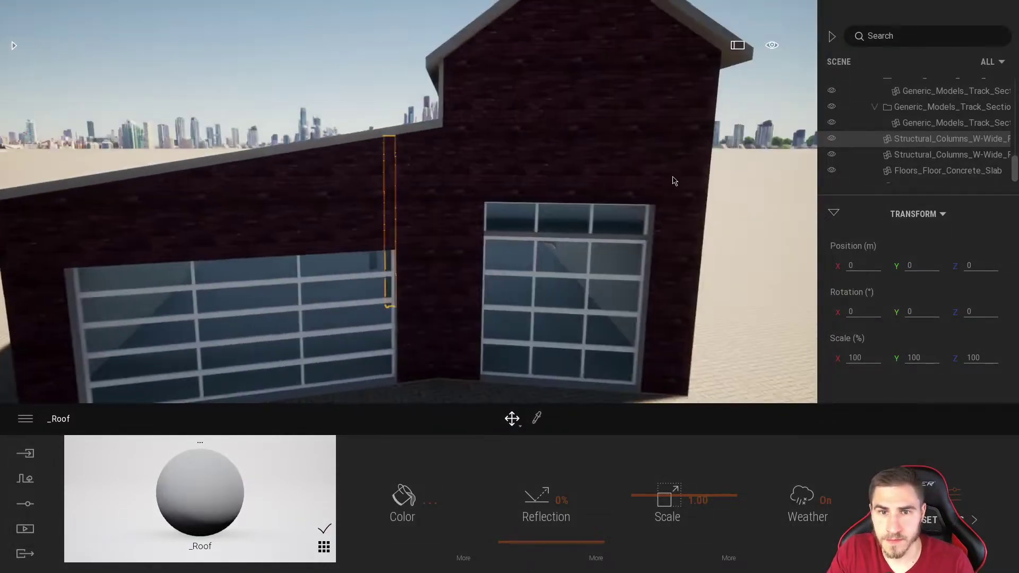
Select the farther building's gable wall, examine its Transform values and hide the scene graph.
{"action": "left_click", "coordinate": [673, 178]}
{"action": "middle_click_drag", "start_coordinate": [672, 180], "coordinate": [796, 286], "text": "shift"}
{"action": "scroll", "coordinate": [795, 287], "scroll_direction": "down", "scroll_amount": 3}
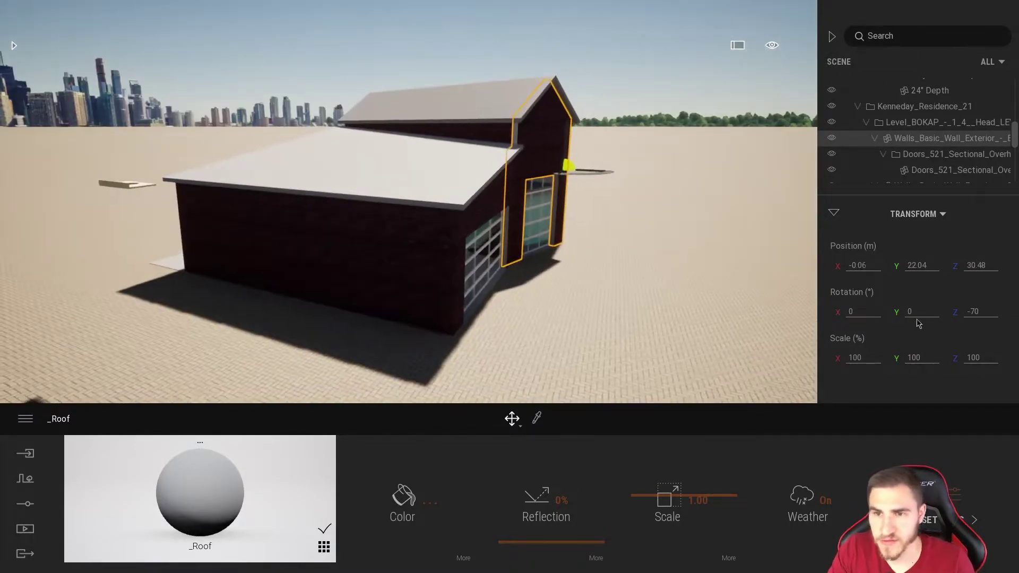
{"action": "scroll", "coordinate": [637, 213], "scroll_direction": "down", "scroll_amount": 3}
{"action": "right_click_drag", "start_coordinate": [637, 212], "coordinate": [768, 173]}
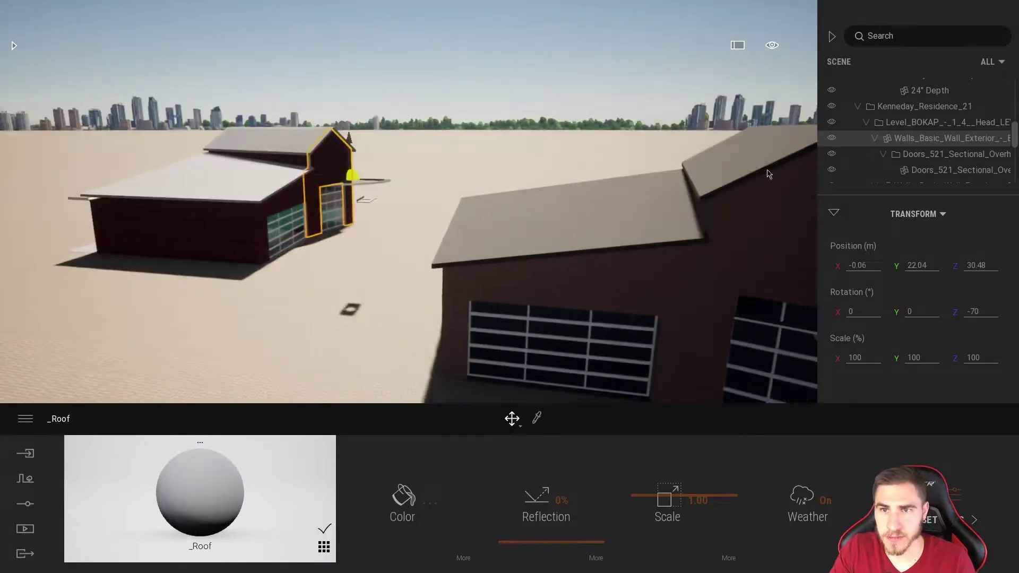
{"action": "left_click", "coordinate": [831, 40]}
{"action": "right_click_drag", "start_coordinate": [390, 253], "coordinate": [400, 275]}
{"action": "key", "text": "w"}
{"action": "key", "text": "s"}
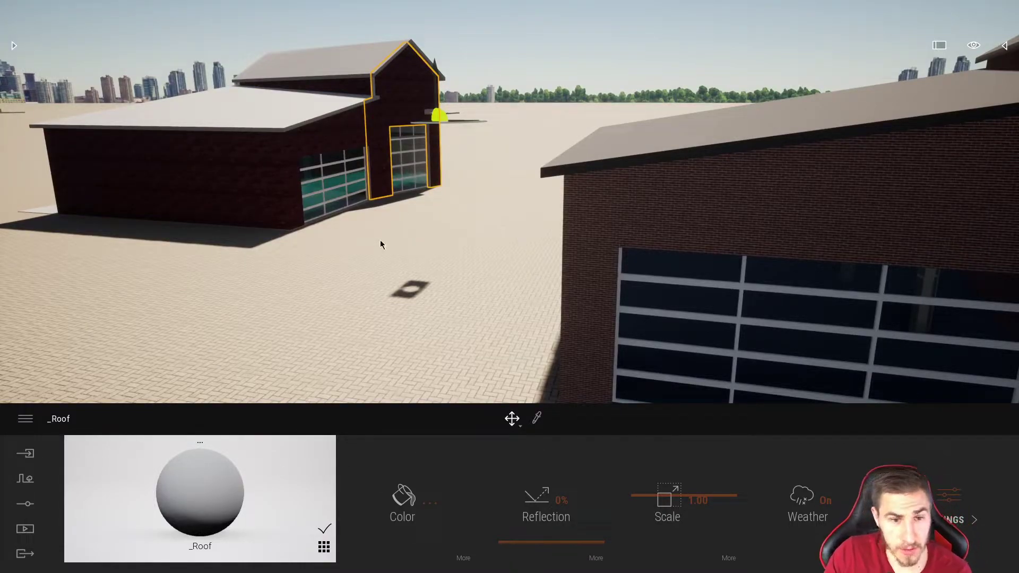
Open the Direct Link settings of the imported Revit model, review the Collapse options and cancel without changing them.
{"action": "left_click", "coordinate": [34, 456]}
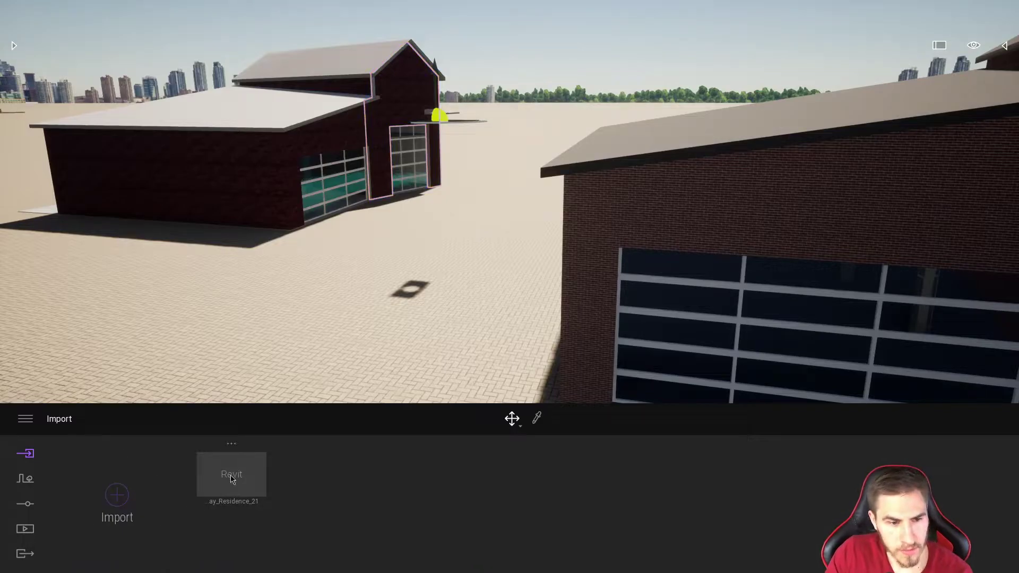
{"action": "left_click", "coordinate": [232, 444]}
{"action": "left_click", "coordinate": [228, 354]}
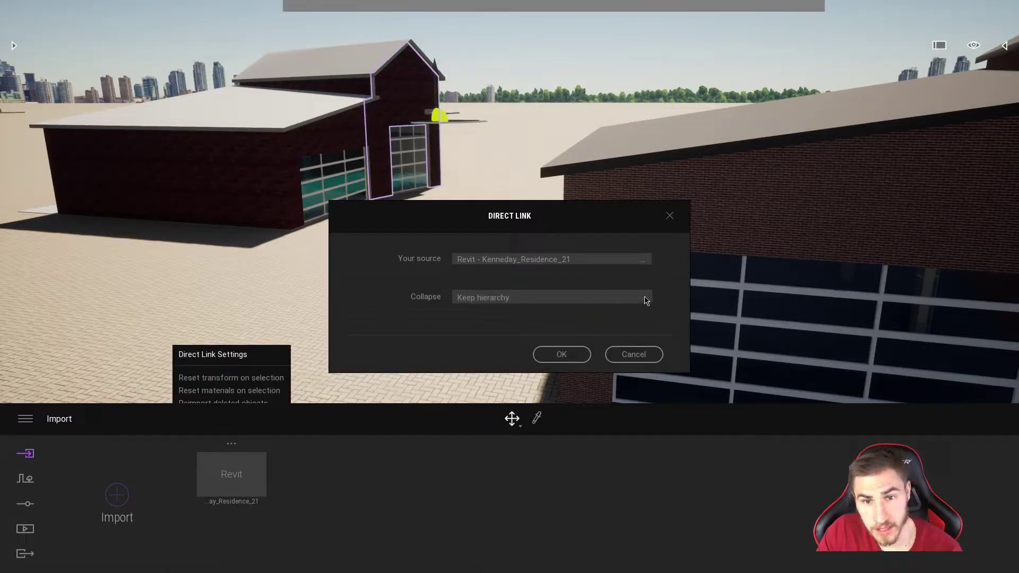
{"action": "left_click", "coordinate": [646, 300]}
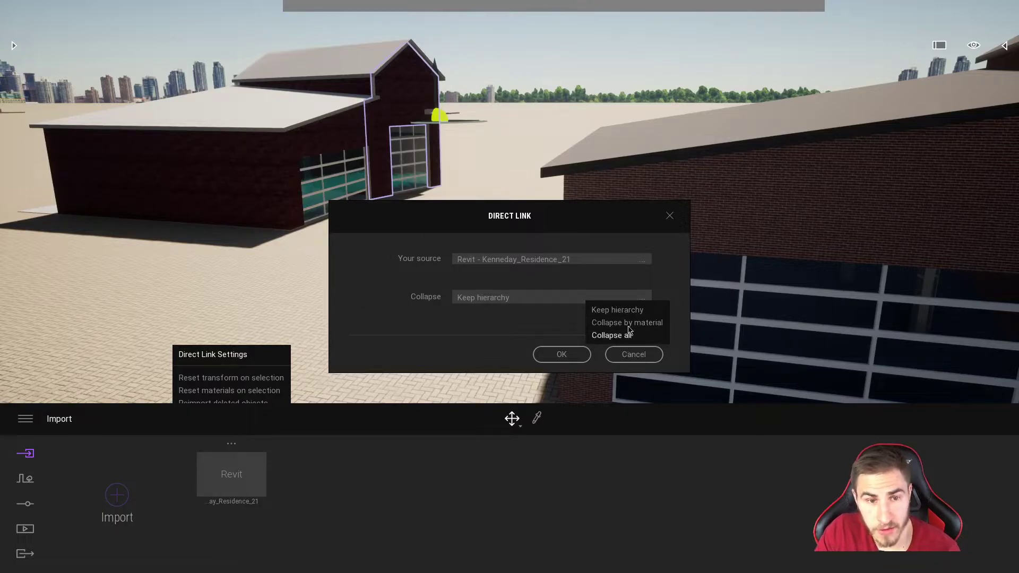
{"action": "left_click", "coordinate": [633, 354]}
{"action": "left_click", "coordinate": [237, 194]}
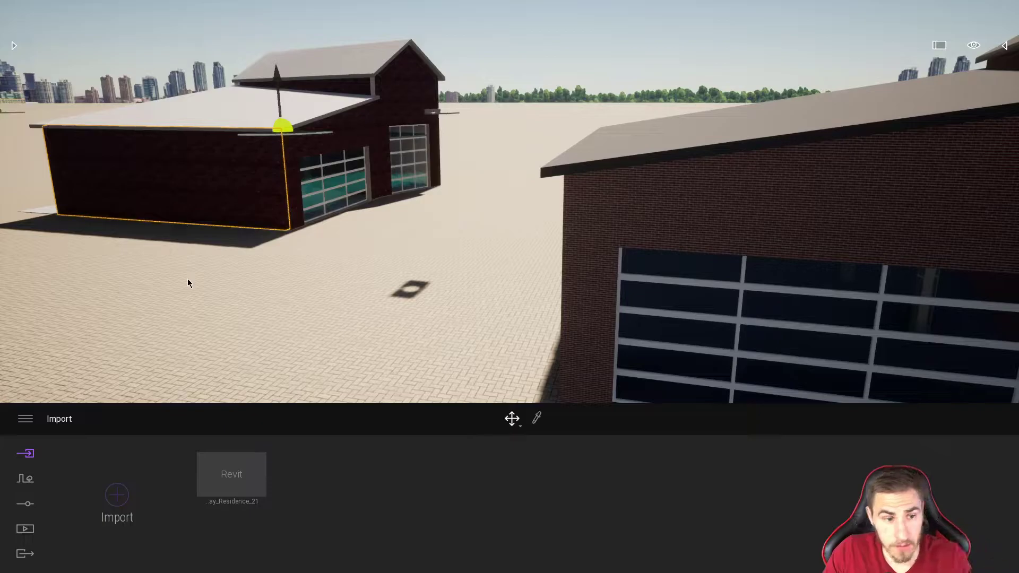
{"action": "right_click_drag", "start_coordinate": [209, 317], "coordinate": [106, 249]}
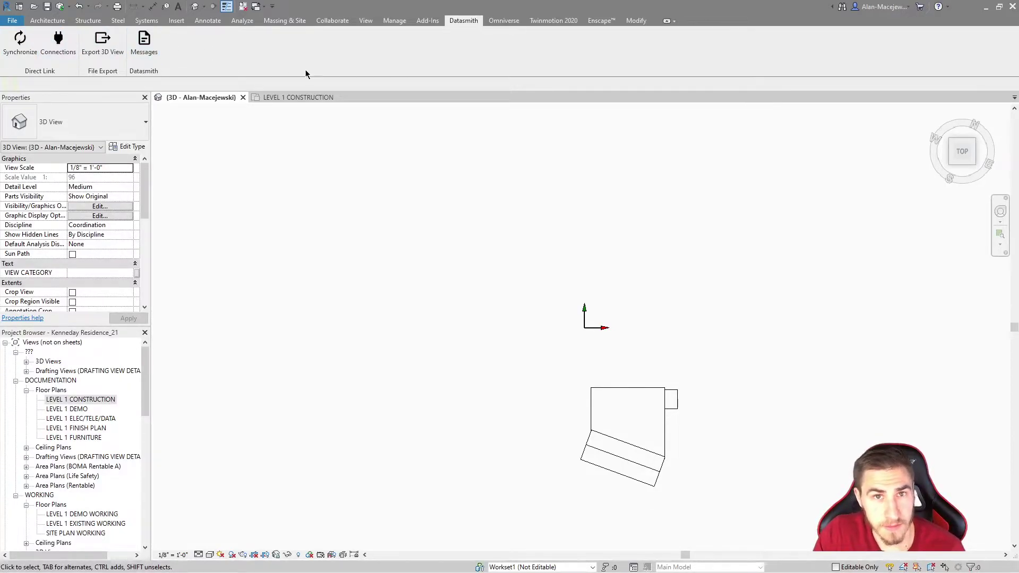
Switch to Revit, synchronize with Datasmith and review the Merge options in the Twinmotion plugin's synchronization settings, keeping No merge.
{"action": "left_click", "coordinate": [20, 43]}
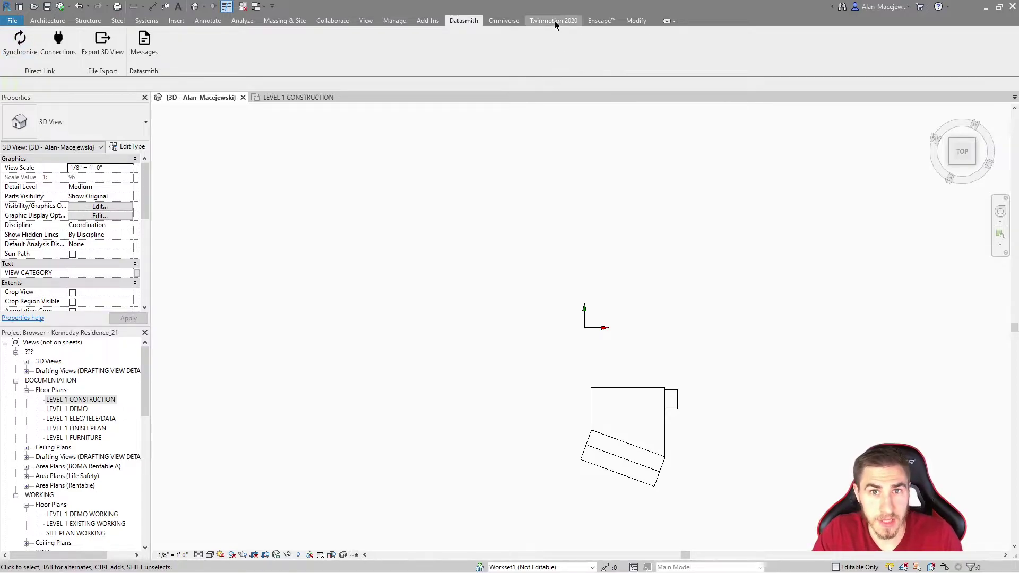
{"action": "left_click", "coordinate": [553, 23]}
{"action": "left_click", "coordinate": [79, 53]}
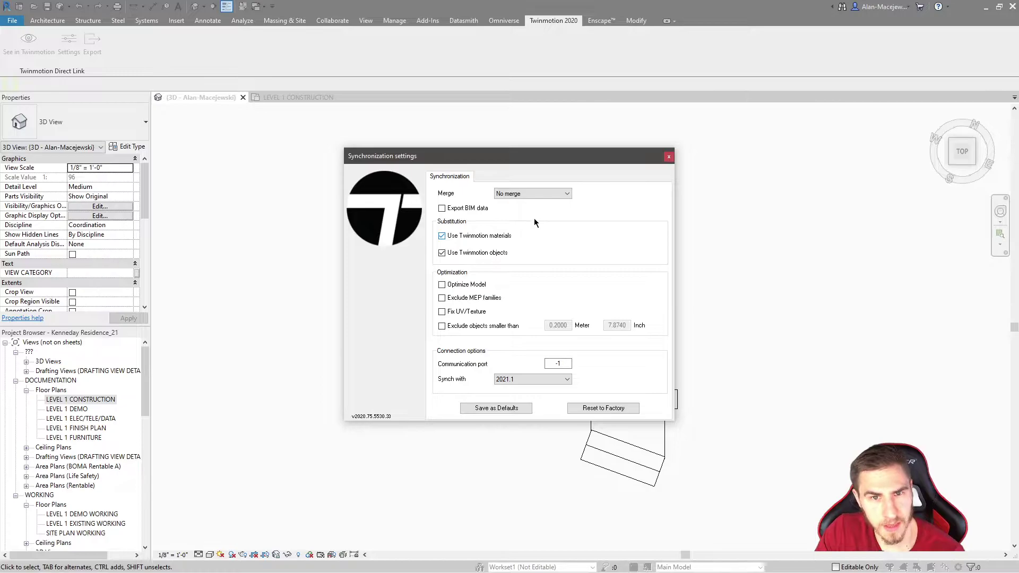
{"action": "left_click", "coordinate": [523, 194]}
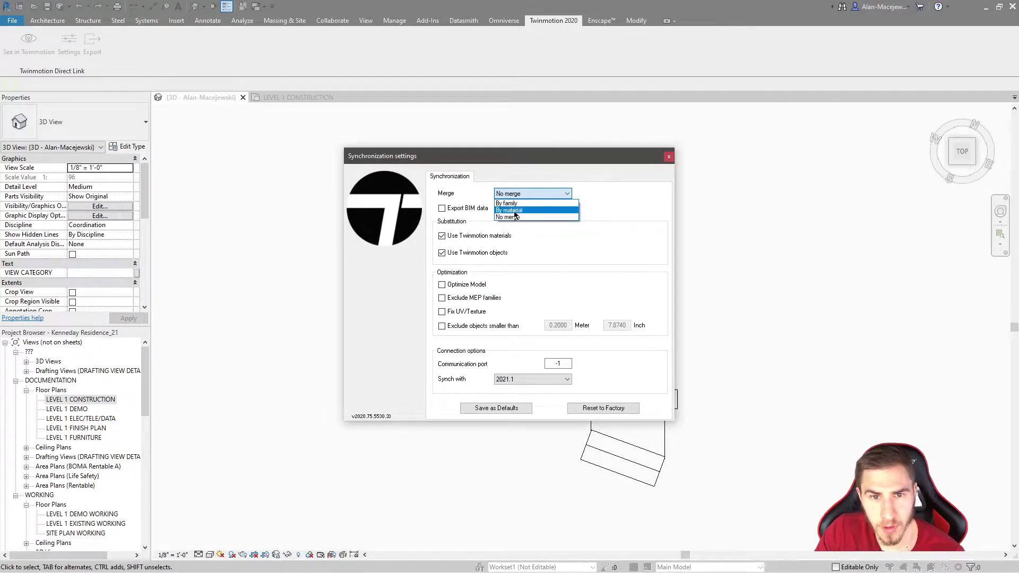
{"action": "left_click", "coordinate": [631, 212]}
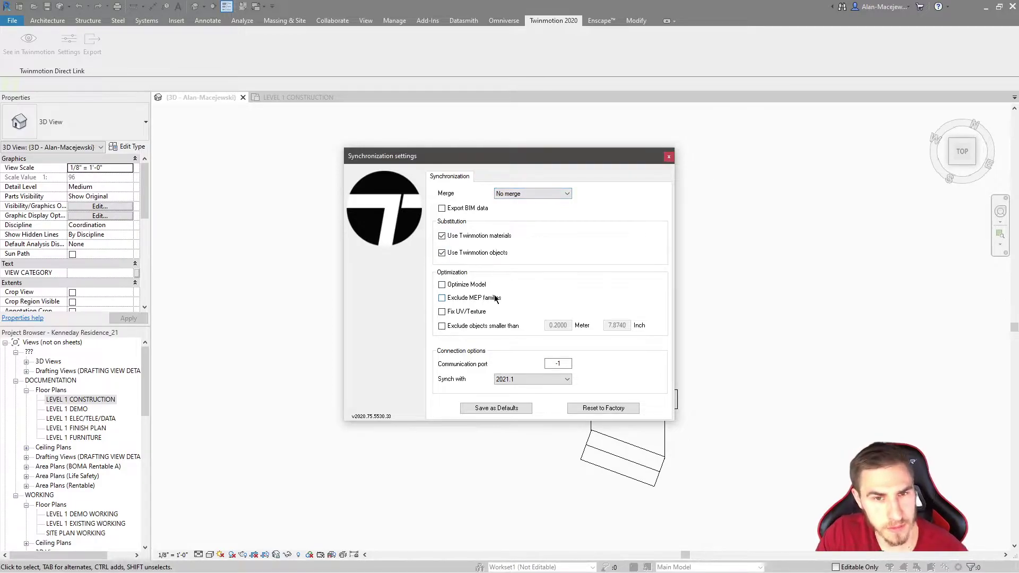
Turn off Use Twinmotion materials in the synchronization settings and send the Revit model to Twinmotion again.
{"action": "left_click", "coordinate": [442, 236]}
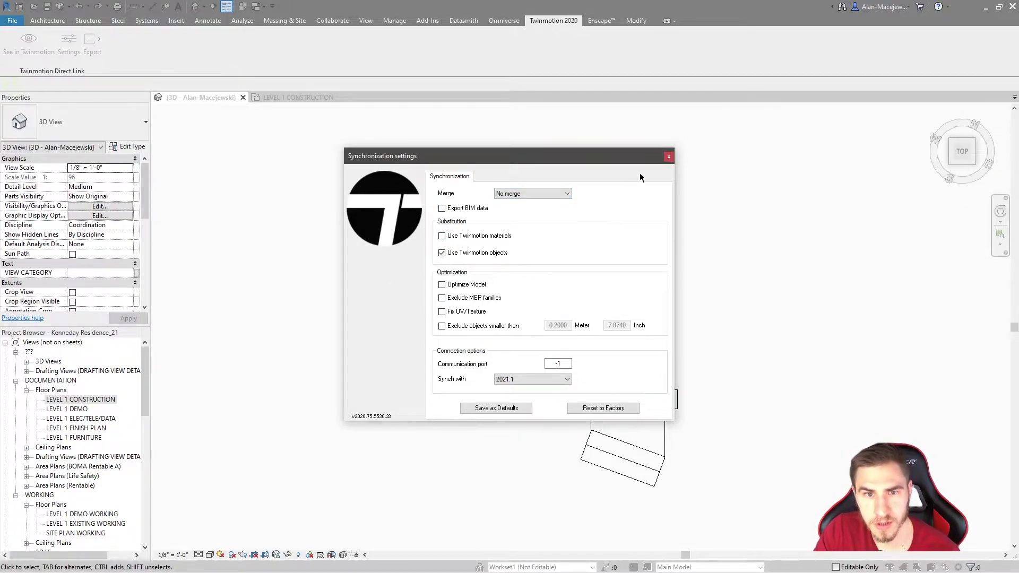
{"action": "left_click", "coordinate": [668, 157]}
{"action": "left_click", "coordinate": [29, 45]}
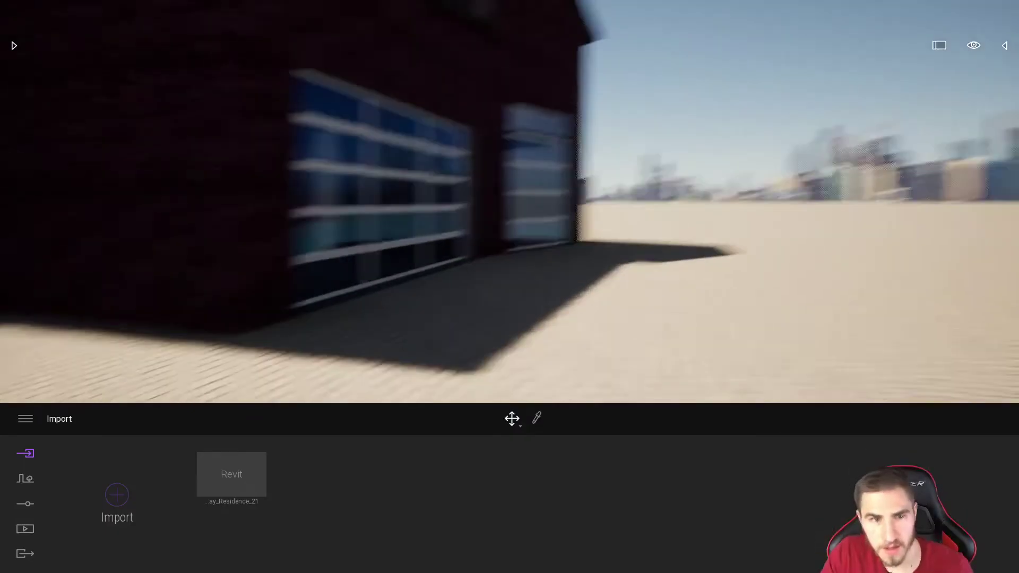
Look around both buildings in Twinmotion, comparing their brick walls and roofs after the material substitution change.
{"action": "right_click_drag", "start_coordinate": [584, 202], "coordinate": [366, 183]}
{"action": "right_click_drag", "start_coordinate": [409, 329], "coordinate": [480, 287]}
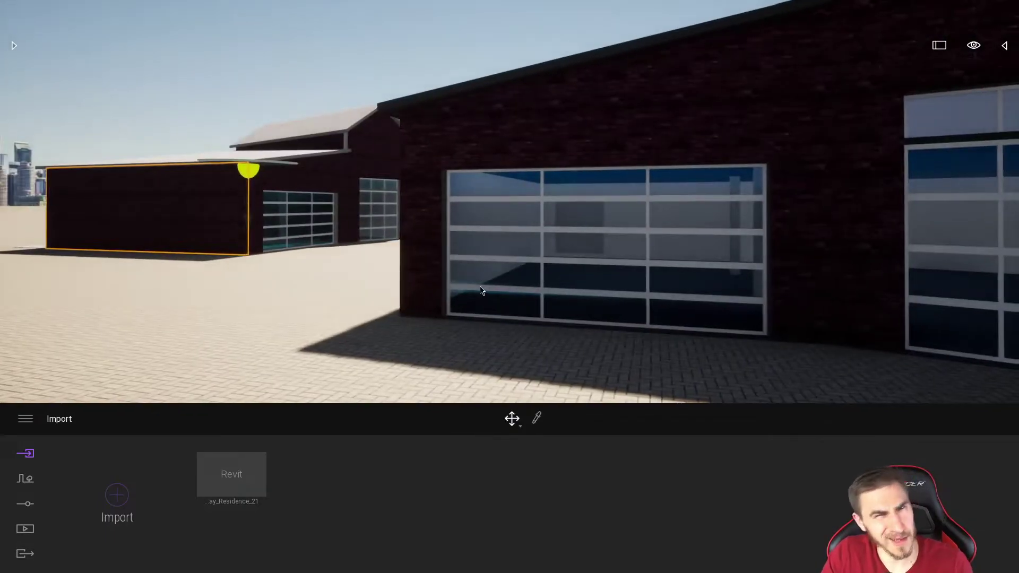
{"action": "right_click_drag", "start_coordinate": [386, 229], "coordinate": [424, 199]}
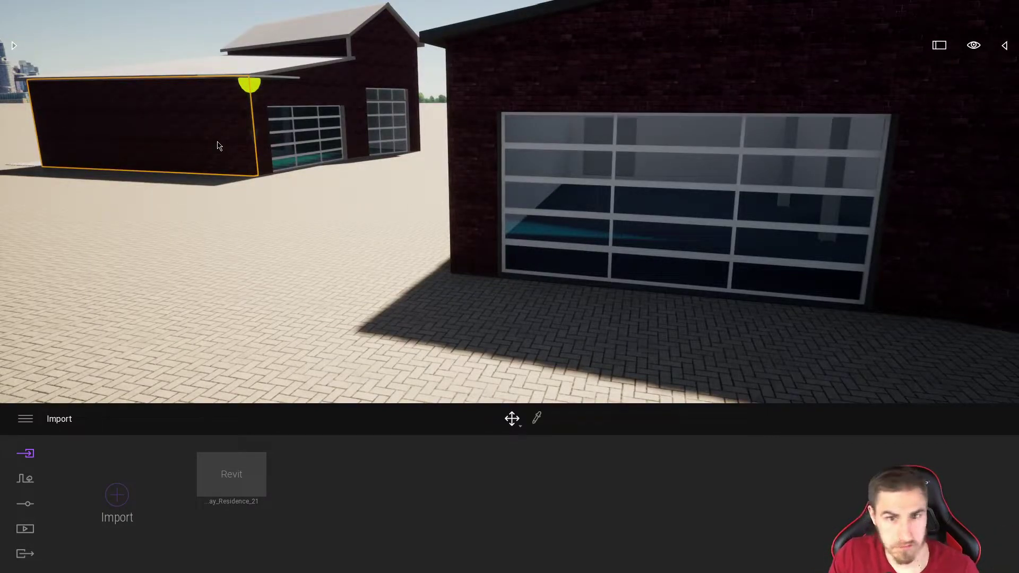
{"action": "mouse_move", "coordinate": [212, 146]}
{"action": "right_mouse_down"}
{"action": "mouse_move", "coordinate": [202, 186]}
{"action": "mouse_move", "coordinate": [213, 135]}
{"action": "right_mouse_up"}
{"action": "key", "text": "a"}
{"action": "right_click_drag", "start_coordinate": [374, 172], "coordinate": [406, 180]}
{"action": "key", "text": "w"}
{"action": "key", "text": "w"}
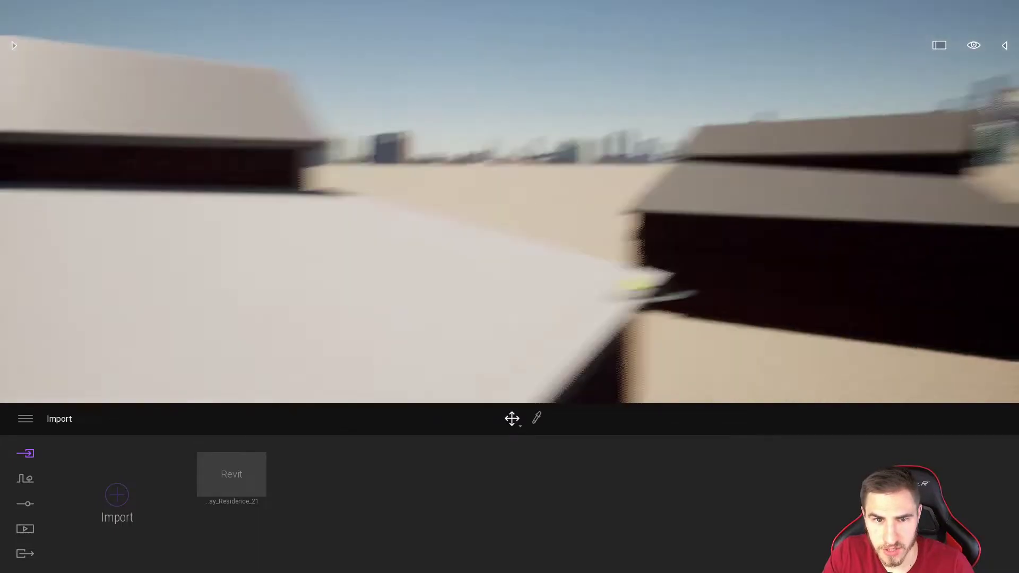
{"action": "right_click_drag", "start_coordinate": [371, 319], "coordinate": [399, 322]}
{"action": "key", "text": "d"}
{"action": "key", "text": "w"}
{"action": "key", "text": "s"}
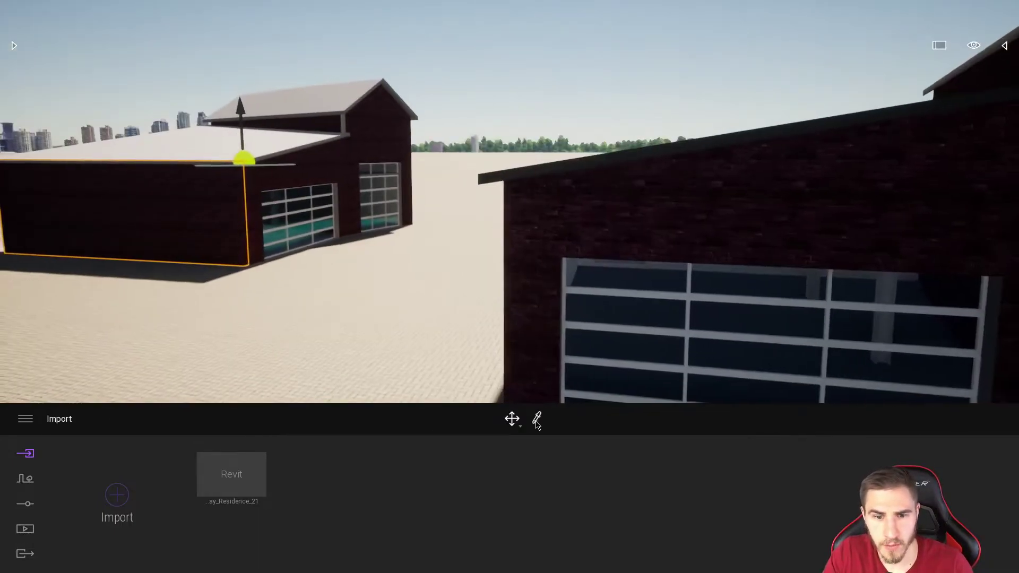
Sample the brick materials of both buildings alternately with the Material picker to compare their names, texture and reflection.
{"action": "left_click", "coordinate": [537, 419]}
{"action": "left_click", "coordinate": [212, 229]}
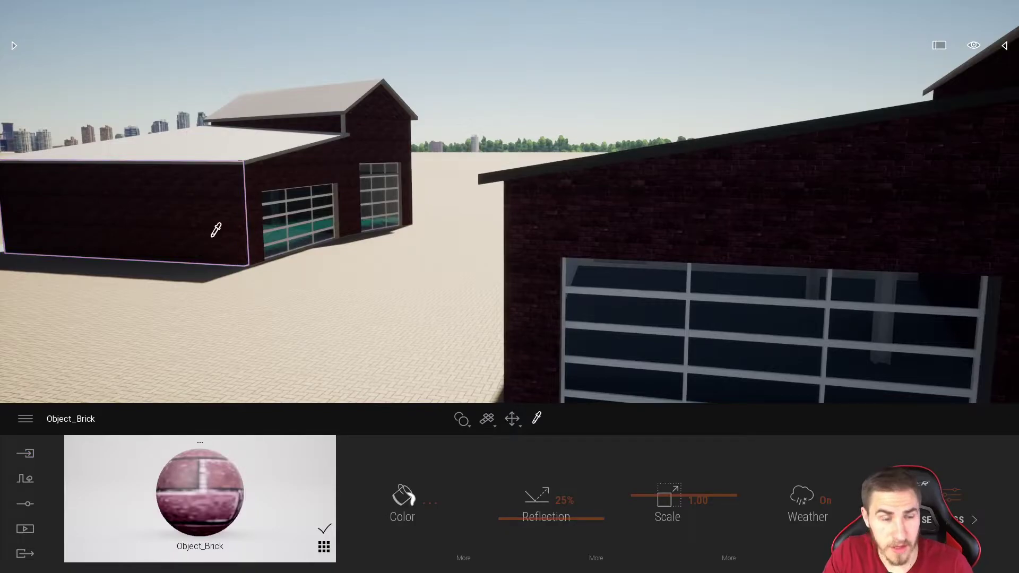
{"action": "left_click", "coordinate": [505, 237]}
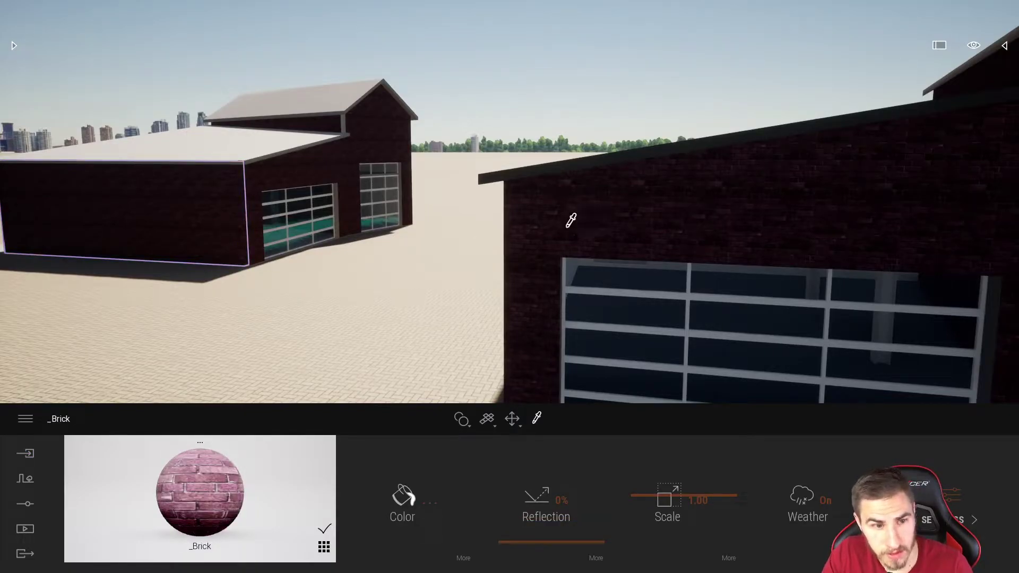
{"action": "left_click", "coordinate": [222, 214]}
{"action": "left_click", "coordinate": [518, 221]}
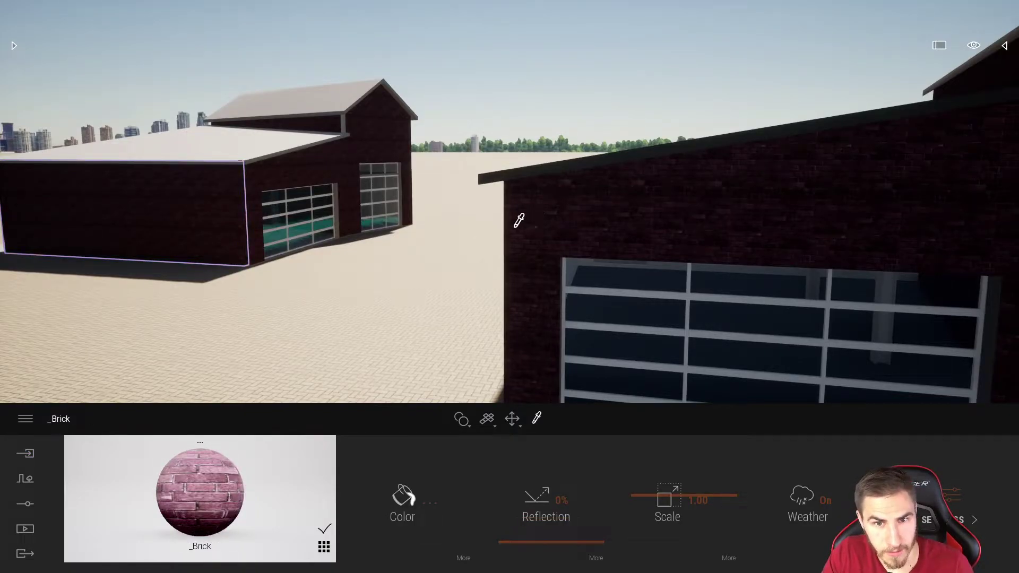
{"action": "left_click", "coordinate": [208, 195]}
{"action": "left_click", "coordinate": [524, 227]}
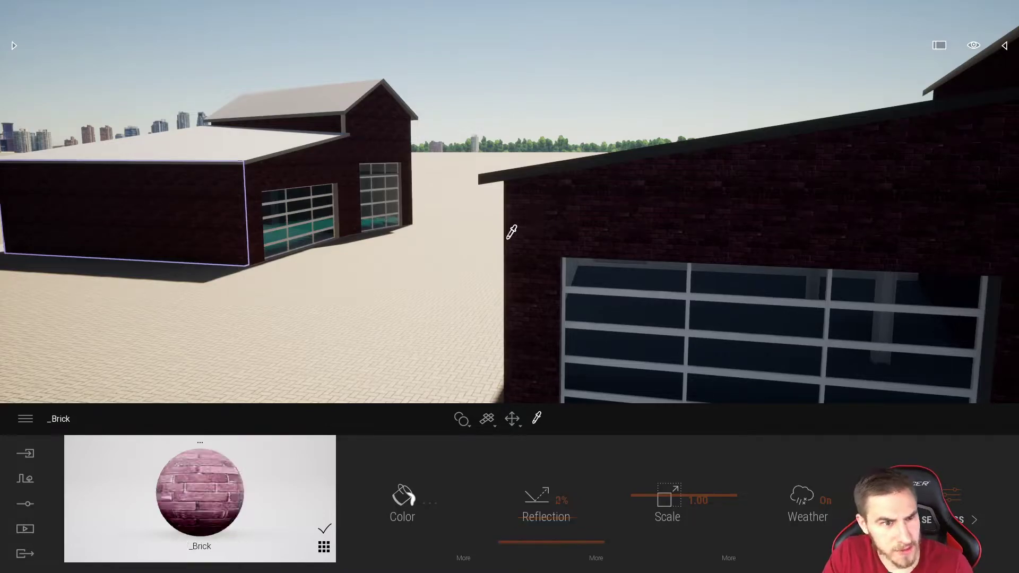
{"action": "scroll", "coordinate": [430, 312], "scroll_direction": "down", "scroll_amount": 2}
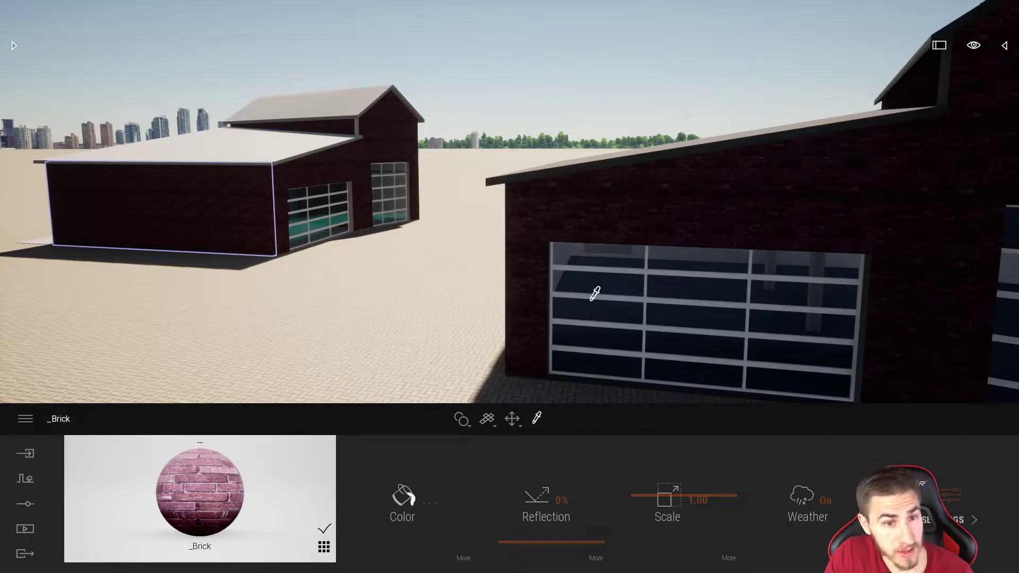
{"action": "left_click", "coordinate": [336, 165]}
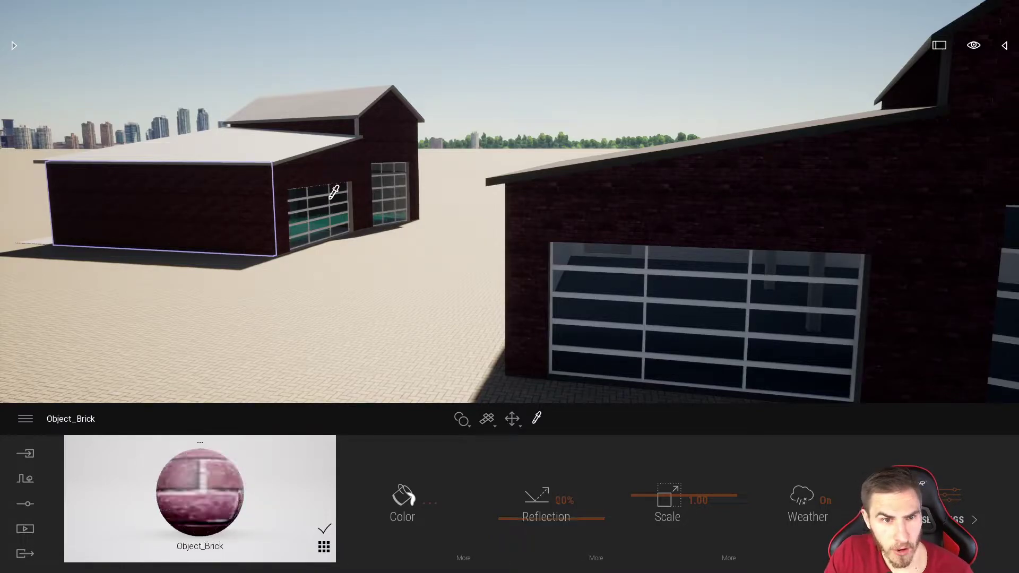
Sample the far building's brick and the near building's window glass with the Material picker, and look over both facades.
{"action": "left_click", "coordinate": [329, 191]}
{"action": "left_click", "coordinate": [284, 217]}
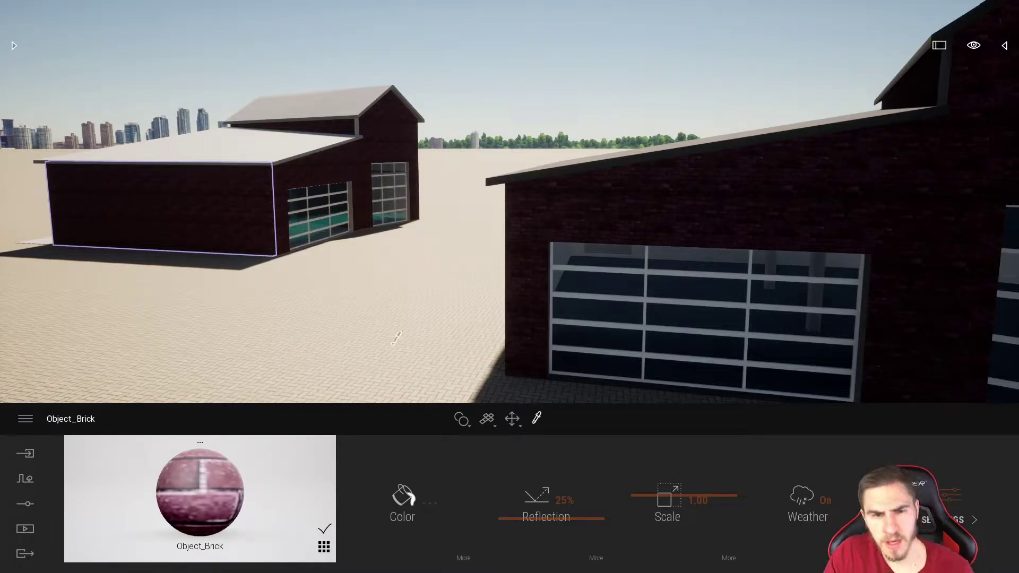
{"action": "left_click", "coordinate": [618, 313]}
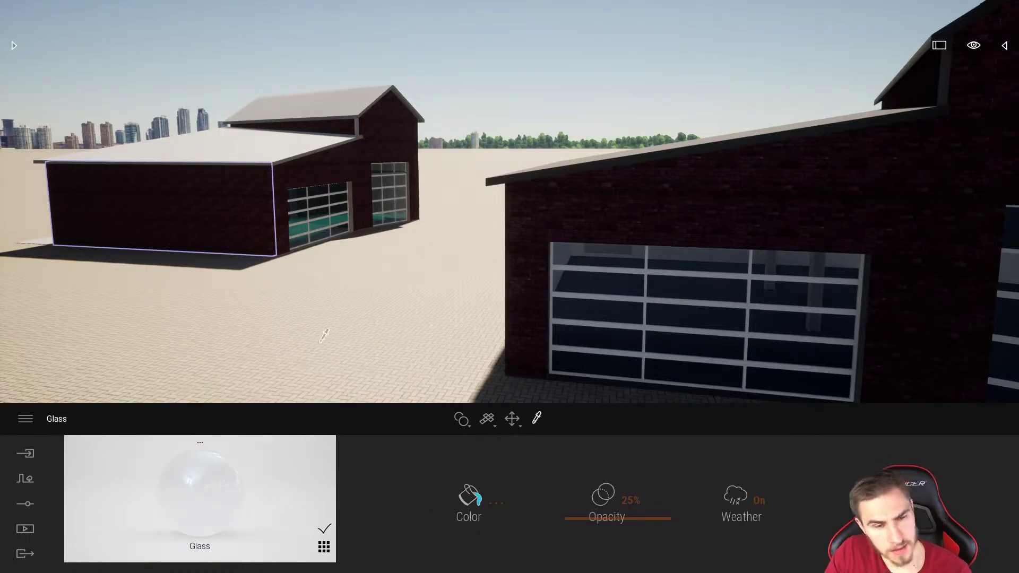
{"action": "right_click_drag", "start_coordinate": [620, 238], "coordinate": [509, 279]}
{"action": "scroll", "coordinate": [388, 305], "scroll_direction": "down", "scroll_amount": 3}
{"action": "right_click_drag", "start_coordinate": [388, 305], "coordinate": [425, 301]}
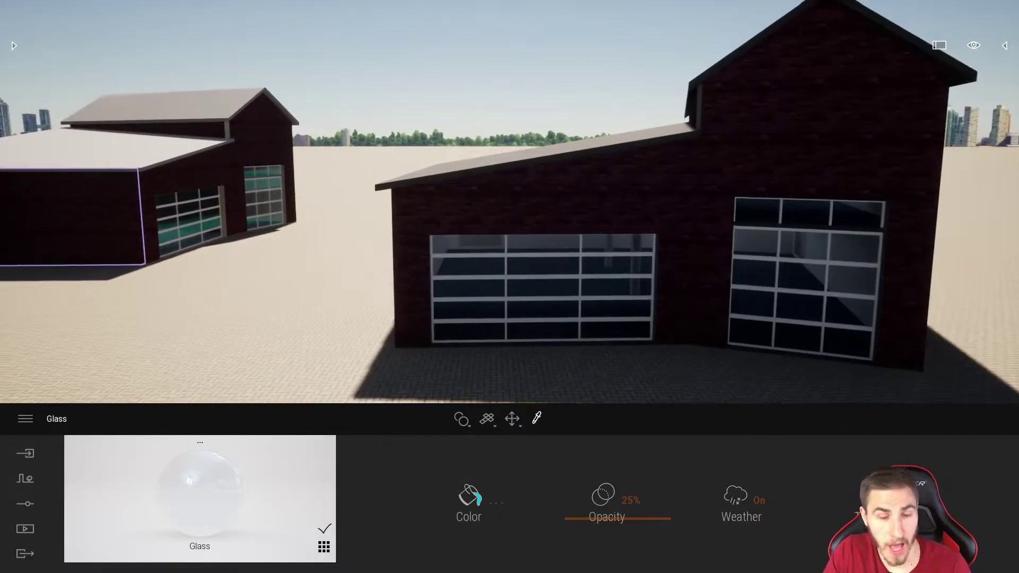
{"action": "key", "text": "d"}
{"action": "right_click_drag", "start_coordinate": [318, 321], "coordinate": [364, 304]}
{"action": "key", "text": "w"}
{"action": "key", "text": "w"}
{"action": "key", "text": "s"}
{"action": "key", "text": "s"}
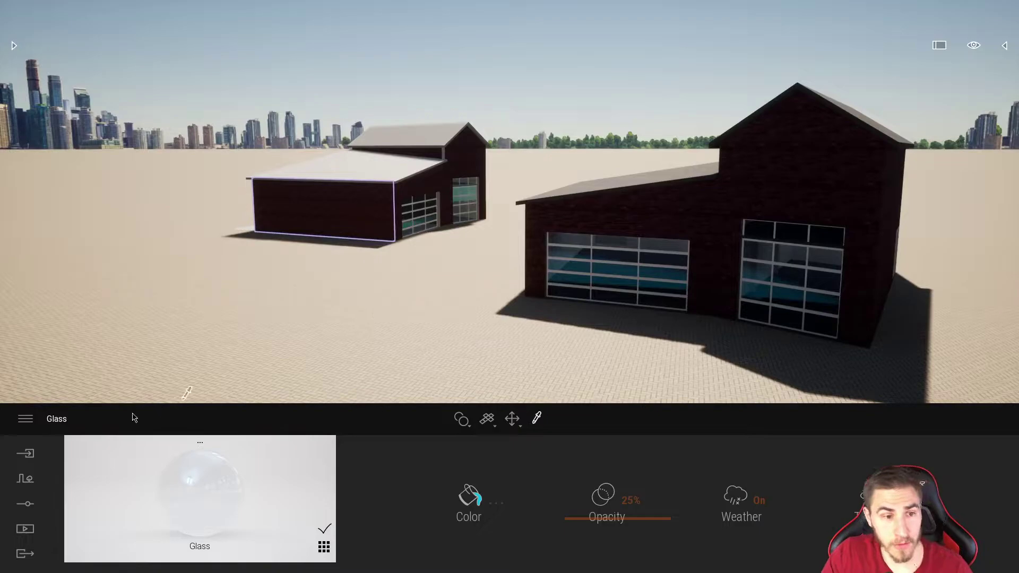
Review the Collapse options for Geometry and Import Direct Link in the import dialog, and close it without importing.
{"action": "left_click", "coordinate": [28, 456]}
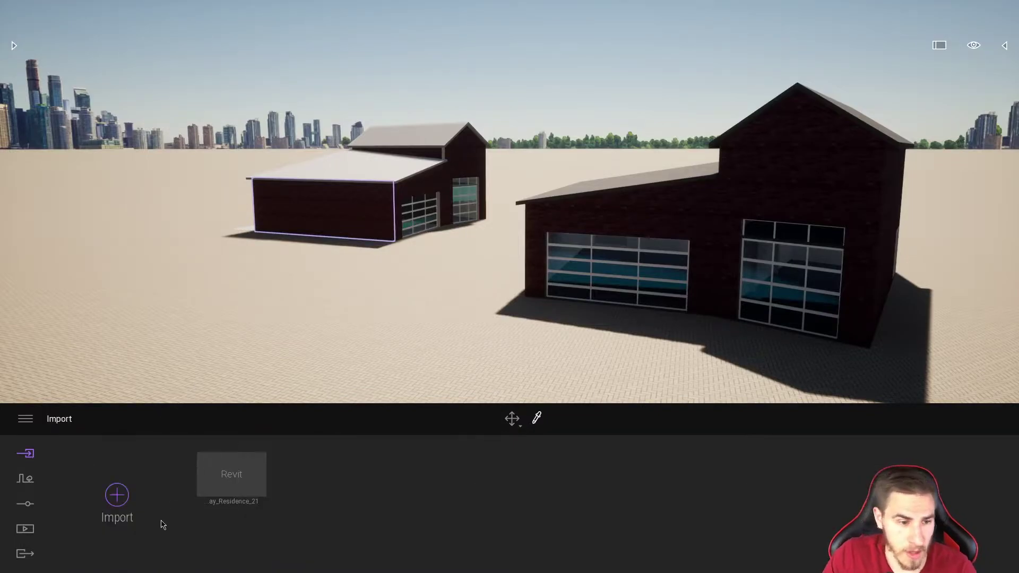
{"action": "left_click", "coordinate": [117, 495]}
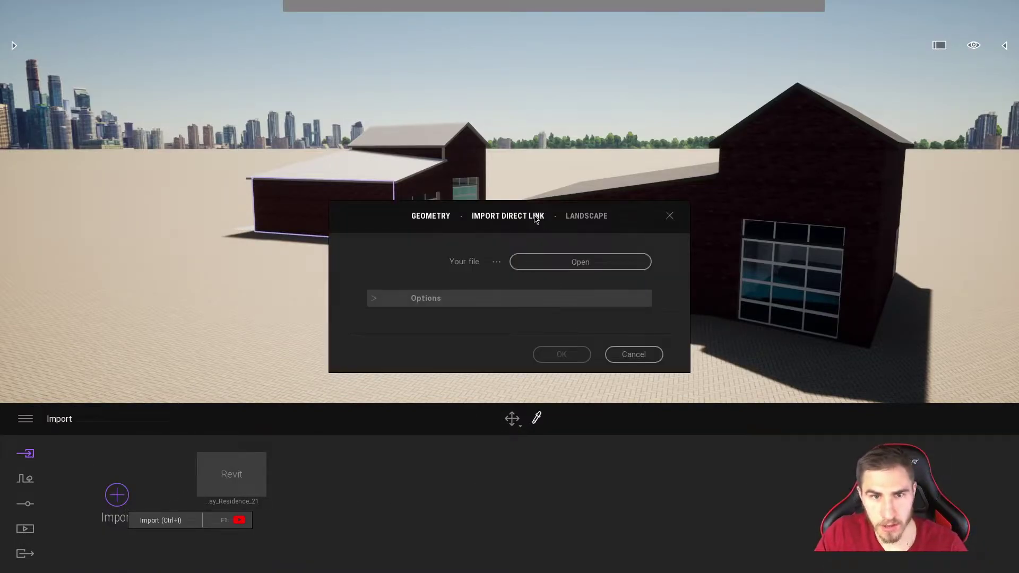
{"action": "left_click", "coordinate": [405, 298]}
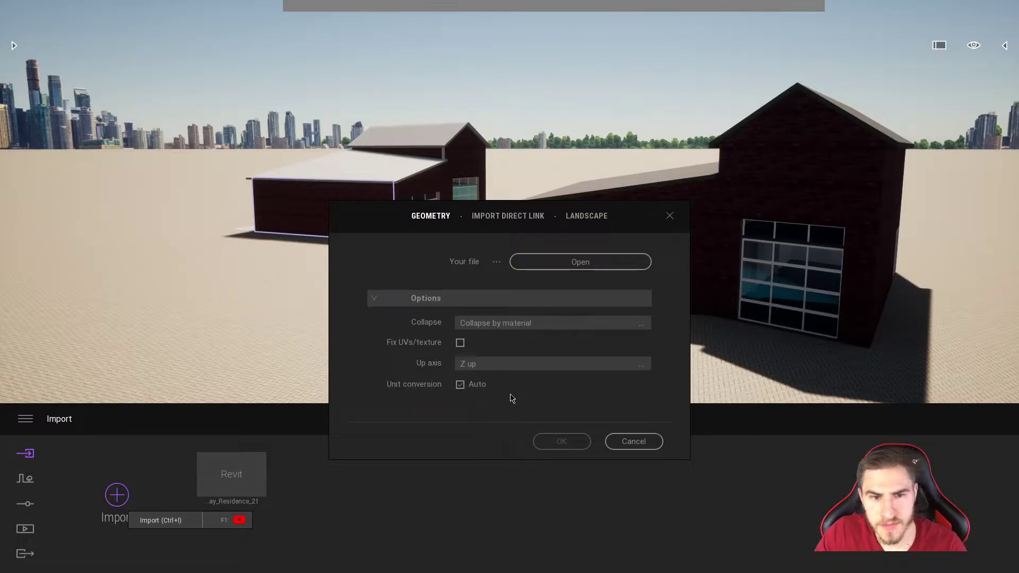
{"action": "left_click", "coordinate": [519, 221]}
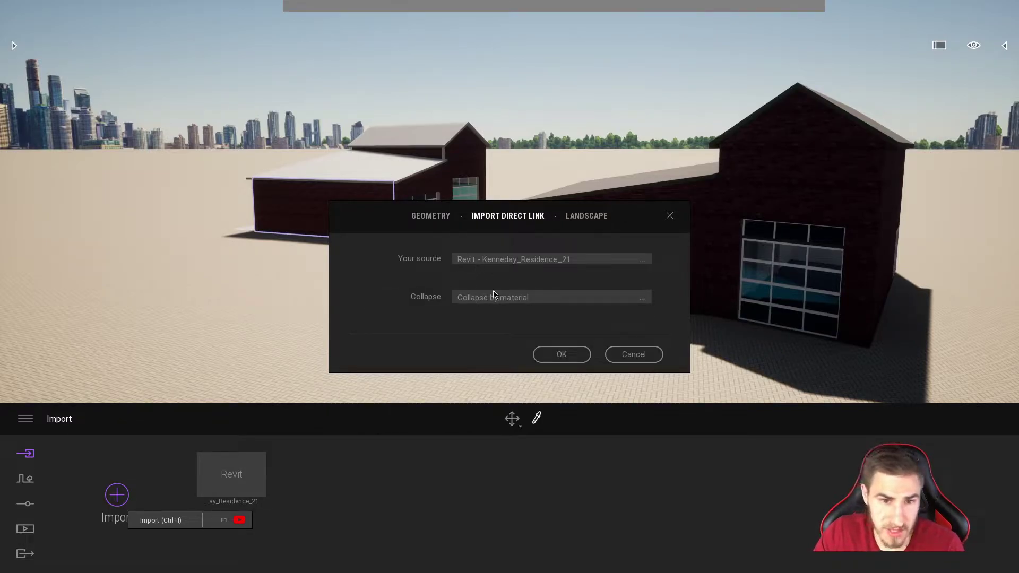
{"action": "left_click", "coordinate": [454, 226]}
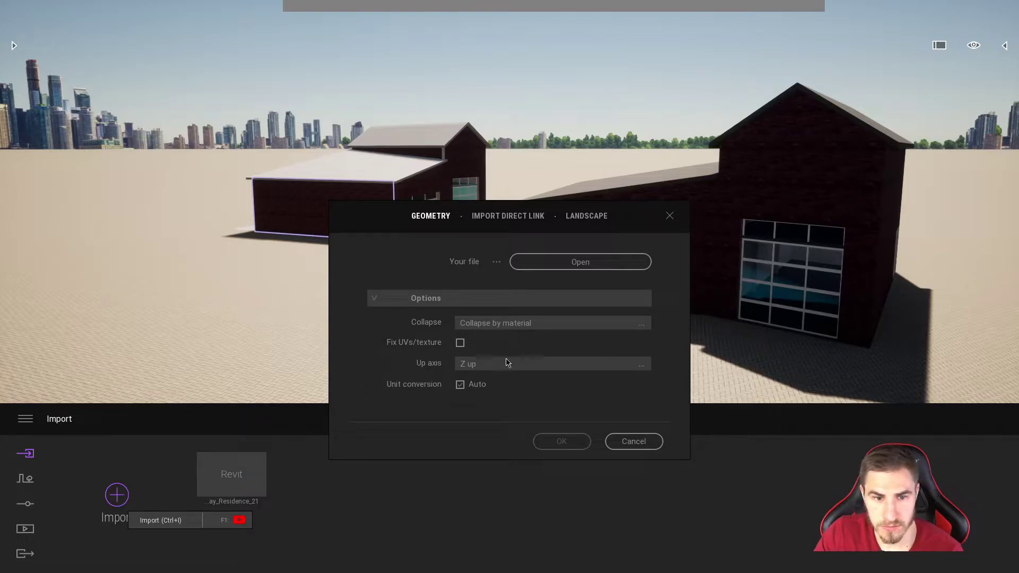
{"action": "left_click", "coordinate": [520, 324]}
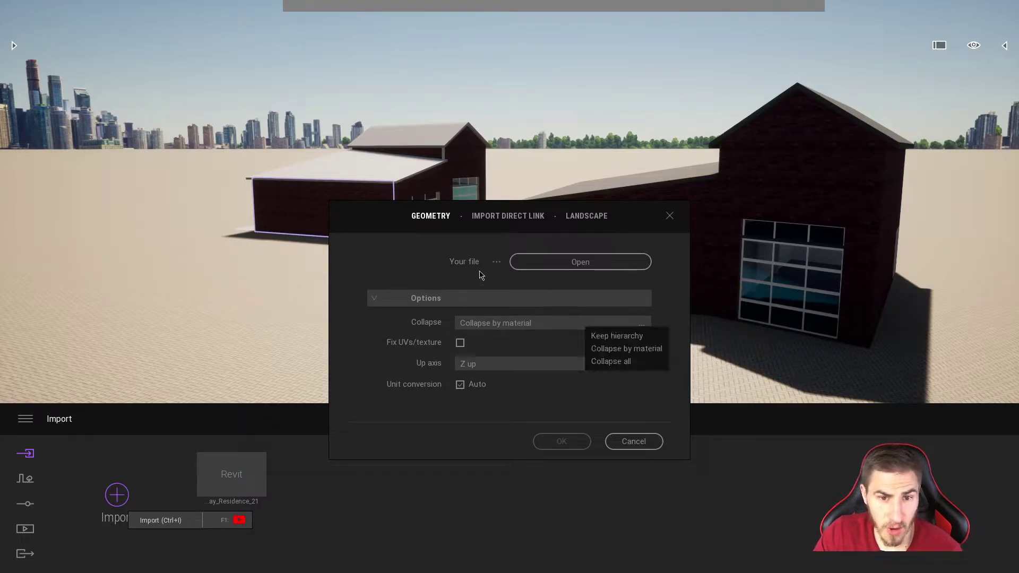
{"action": "left_click", "coordinate": [492, 217]}
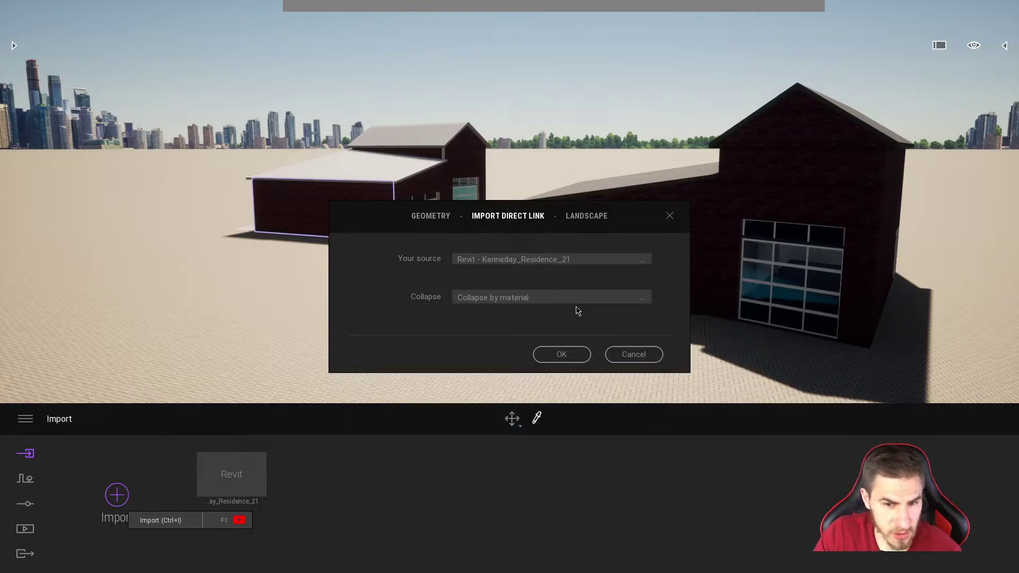
{"action": "left_click", "coordinate": [629, 353]}
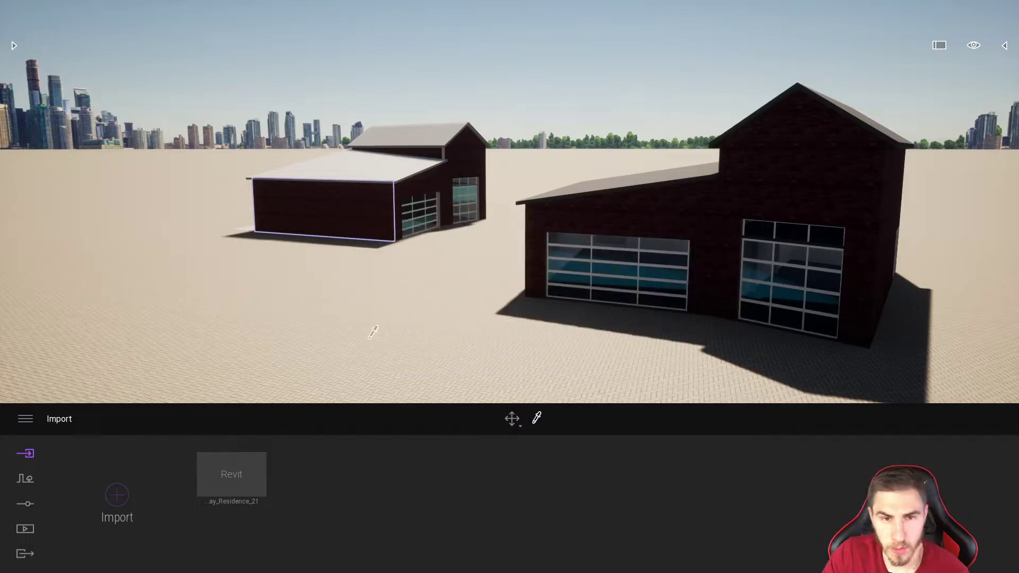
Sample the near building's brick wall up close with the Material picker to check its texture and reflection.
{"action": "mouse_move", "coordinate": [456, 347]}
{"action": "right_mouse_down"}
{"action": "mouse_move", "coordinate": [457, 320]}
{"action": "mouse_move", "coordinate": [467, 333]}
{"action": "mouse_move", "coordinate": [452, 344]}
{"action": "right_mouse_up"}
{"action": "key", "text": "w"}
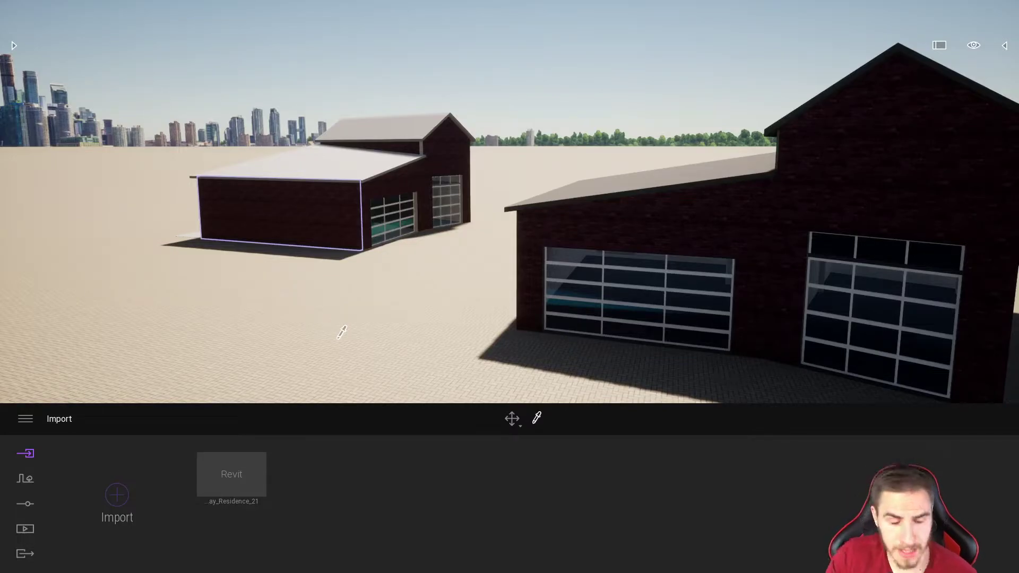
{"action": "right_click_drag", "start_coordinate": [478, 288], "coordinate": [518, 277]}
{"action": "key", "text": "w"}
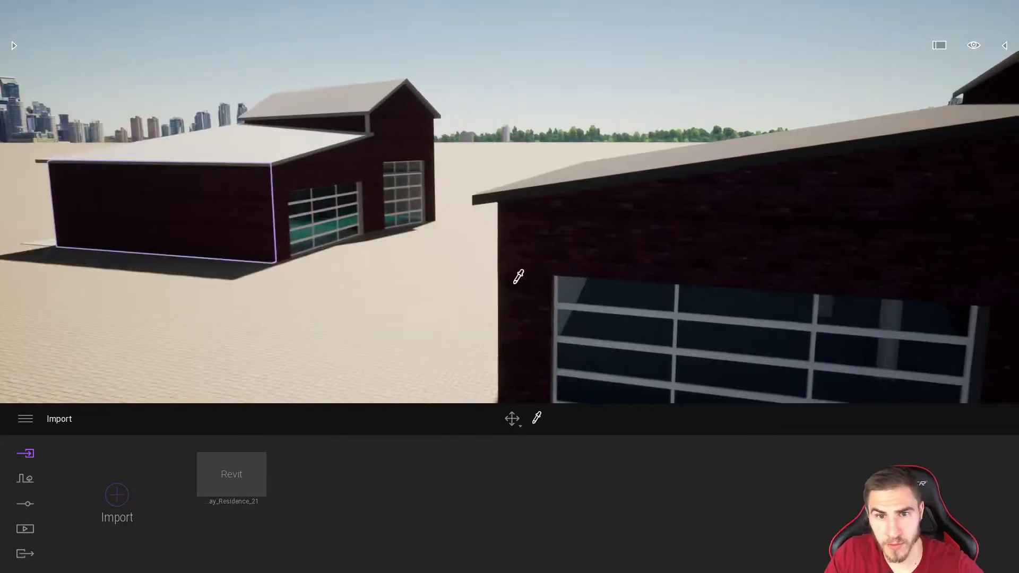
{"action": "left_click", "coordinate": [610, 234]}
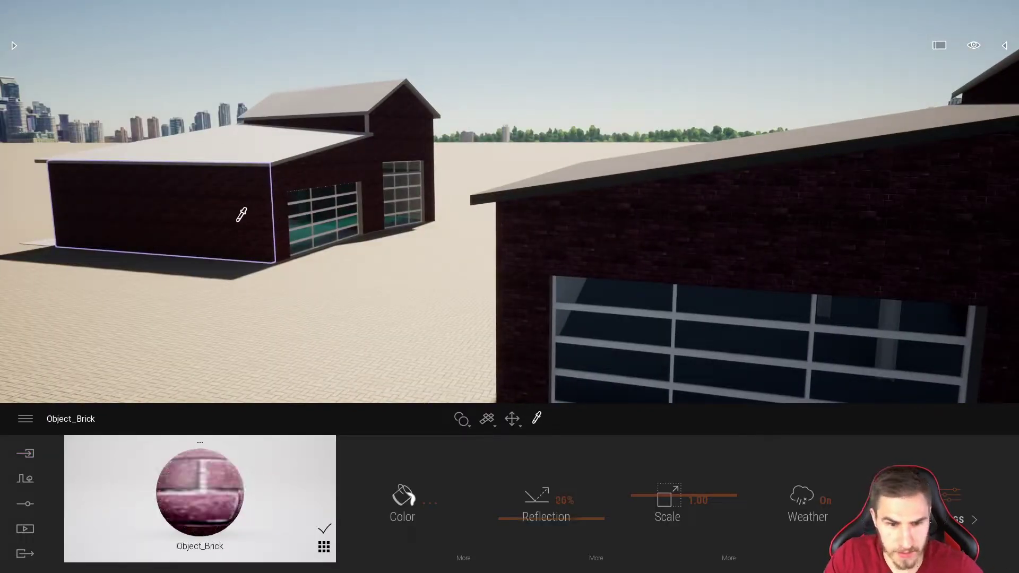
{"action": "left_click", "coordinate": [585, 226]}
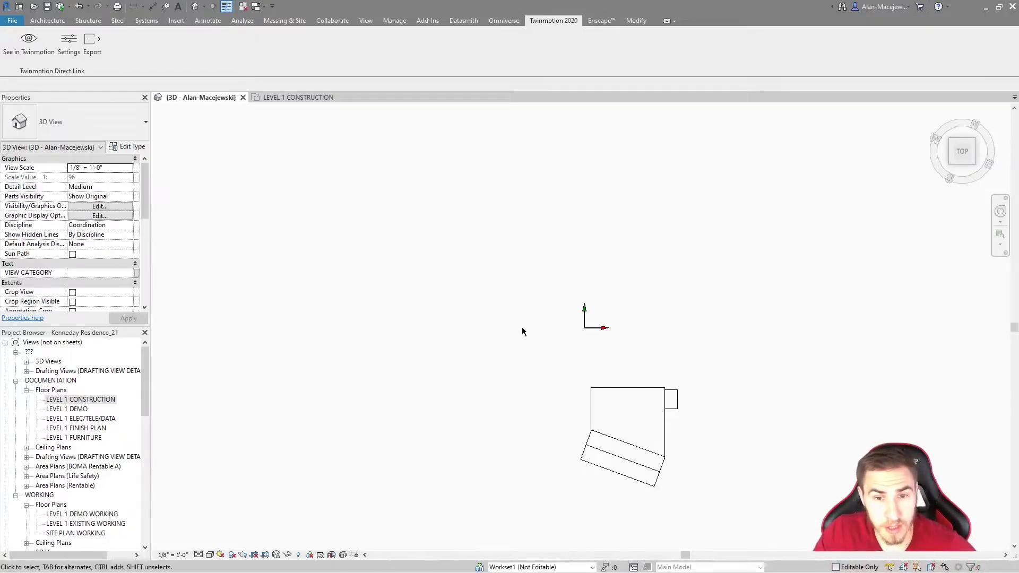
In Revit, turn on Use Twinmotion materials in the synchronization settings and send the model to Twinmotion again.
{"action": "left_click", "coordinate": [68, 42]}
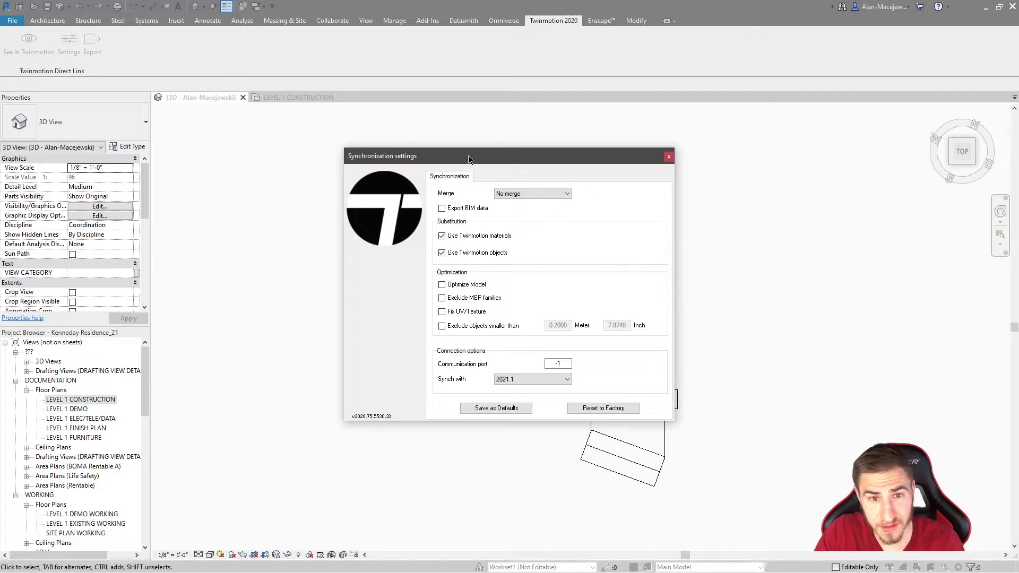
{"action": "left_click", "coordinate": [669, 156]}
{"action": "left_click", "coordinate": [26, 59]}
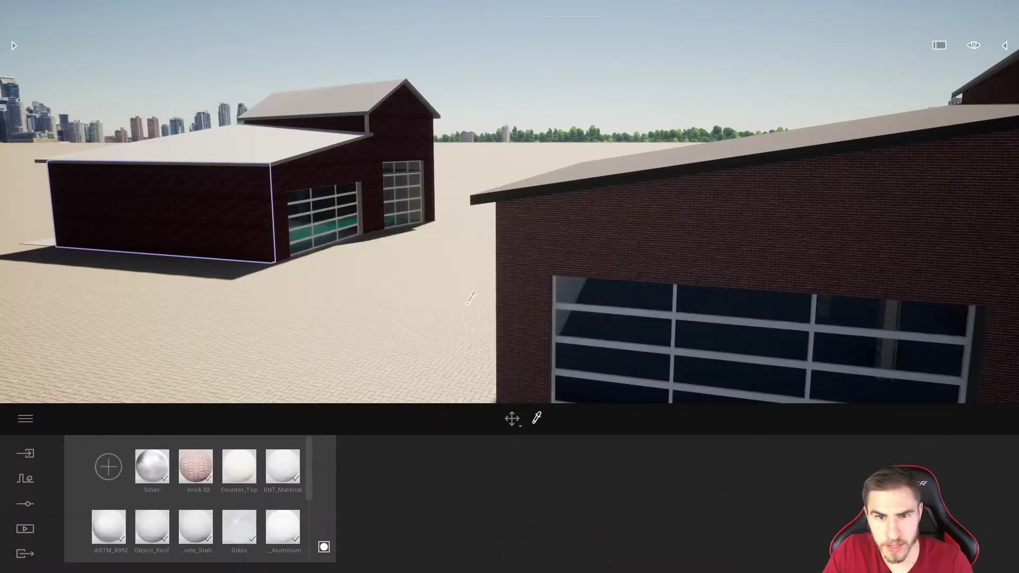
Sample the near building's substituted brick wall and one of its interior steel columns with the Material picker.
{"action": "scroll", "coordinate": [477, 254], "scroll_direction": "up", "scroll_amount": 3}
{"action": "left_click", "coordinate": [583, 207]}
{"action": "right_click_drag", "start_coordinate": [565, 217], "coordinate": [471, 261]}
{"action": "key", "text": "w"}
{"action": "right_click_drag", "start_coordinate": [418, 278], "coordinate": [450, 260]}
{"action": "key", "text": "s"}
{"action": "scroll", "coordinate": [542, 242], "scroll_direction": "up", "scroll_amount": 5}
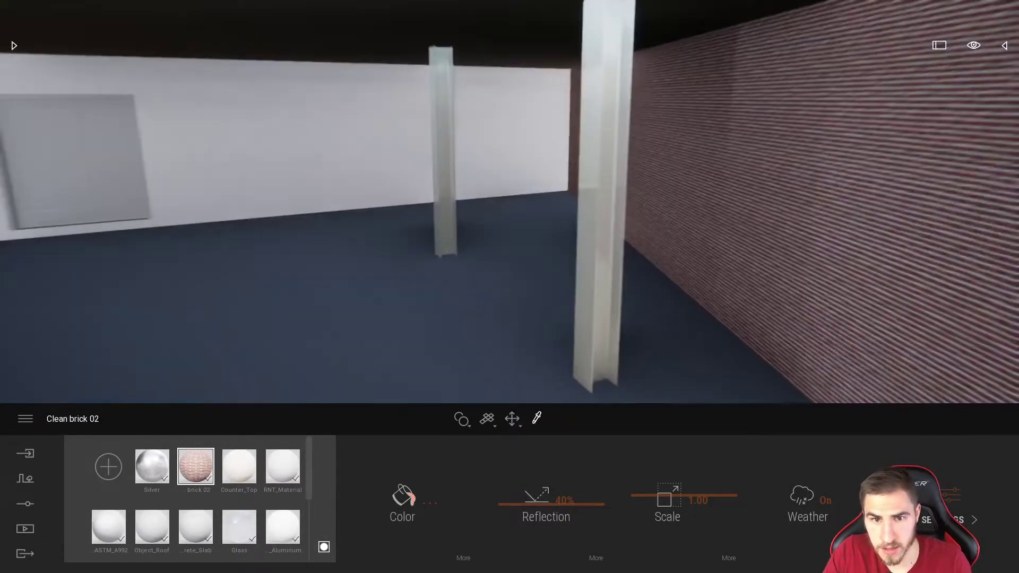
{"action": "left_click", "coordinate": [597, 265]}
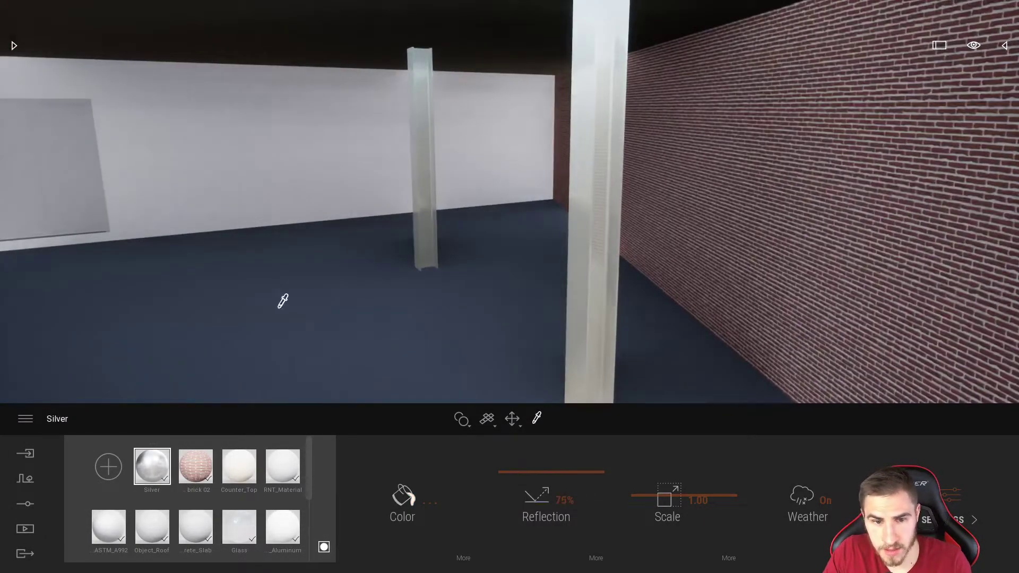
Show the single material preview and sample a steel column inside the other building for comparison.
{"action": "left_click", "coordinate": [322, 548]}
{"action": "right_click_drag", "start_coordinate": [371, 234], "coordinate": [494, 328]}
{"action": "key", "text": "s"}
{"action": "key", "text": "w"}
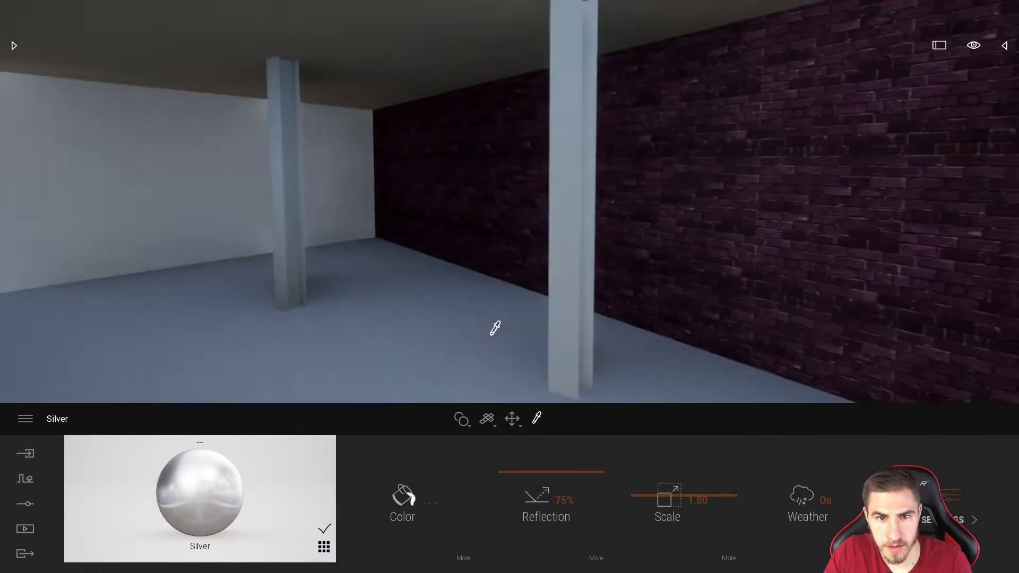
{"action": "left_click", "coordinate": [582, 300]}
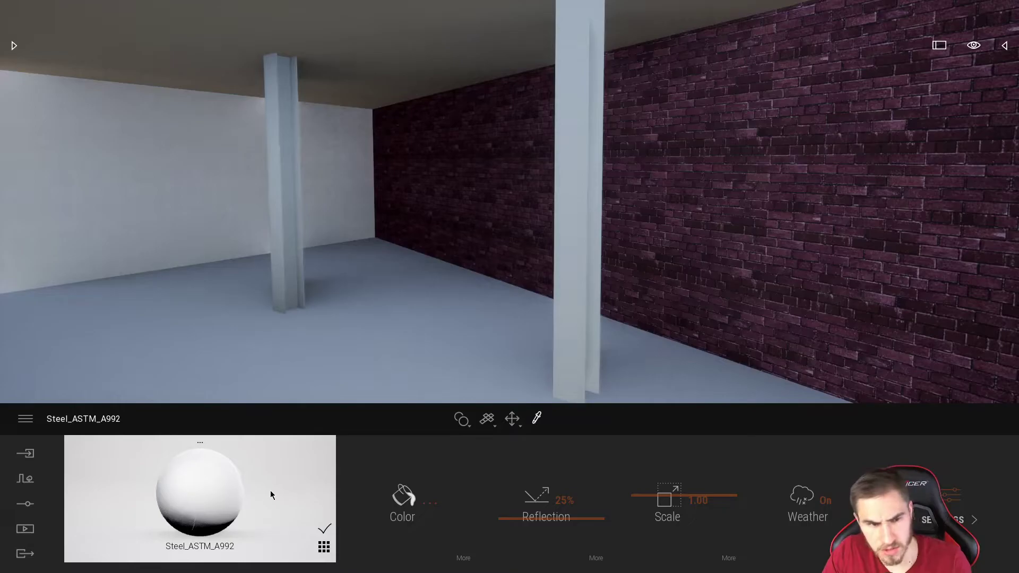
Return to the near building and sample its interior steel column again to compare the substituted metal.
{"action": "key", "text": "w"}
{"action": "right_click_drag", "start_coordinate": [375, 307], "coordinate": [530, 313]}
{"action": "right_click_drag", "start_coordinate": [414, 297], "coordinate": [452, 294]}
{"action": "key", "text": "s"}
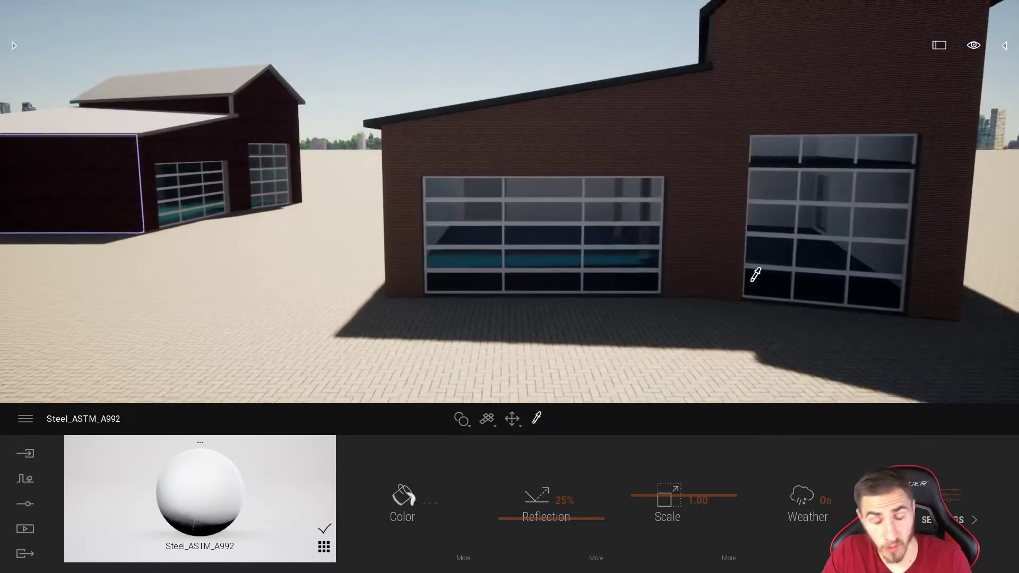
{"action": "right_click_drag", "start_coordinate": [798, 161], "coordinate": [785, 180]}
{"action": "key", "text": "w"}
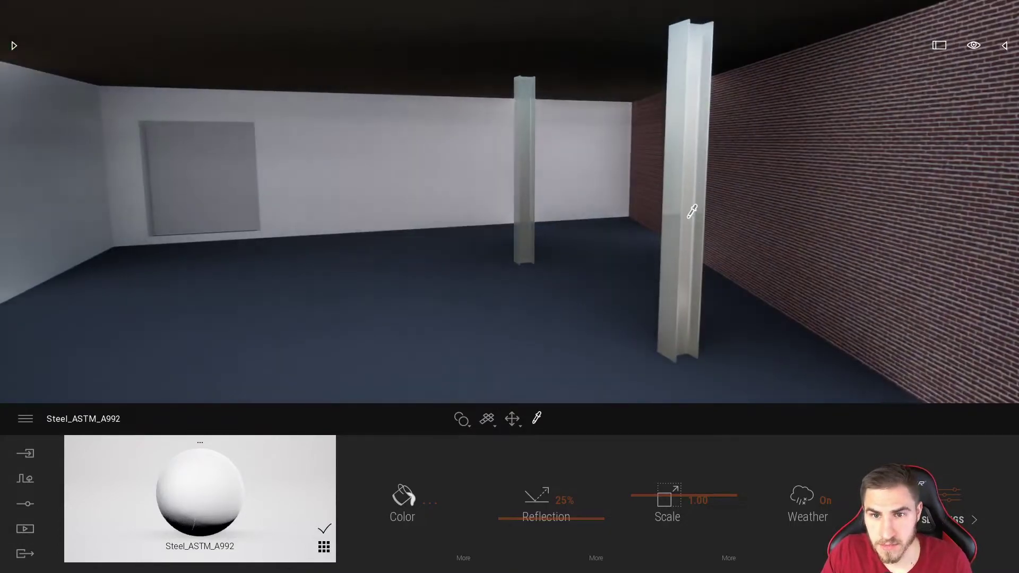
{"action": "left_click", "coordinate": [692, 212]}
{"action": "key", "text": "s"}
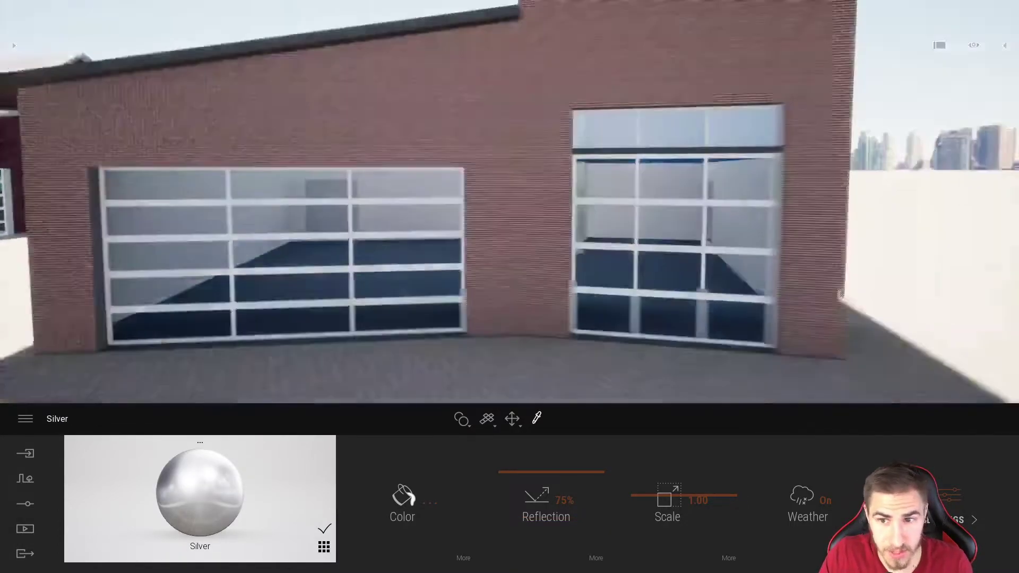
{"action": "key", "text": "w"}
{"action": "right_click_drag", "start_coordinate": [653, 218], "coordinate": [635, 226]}
{"action": "key", "text": "s"}
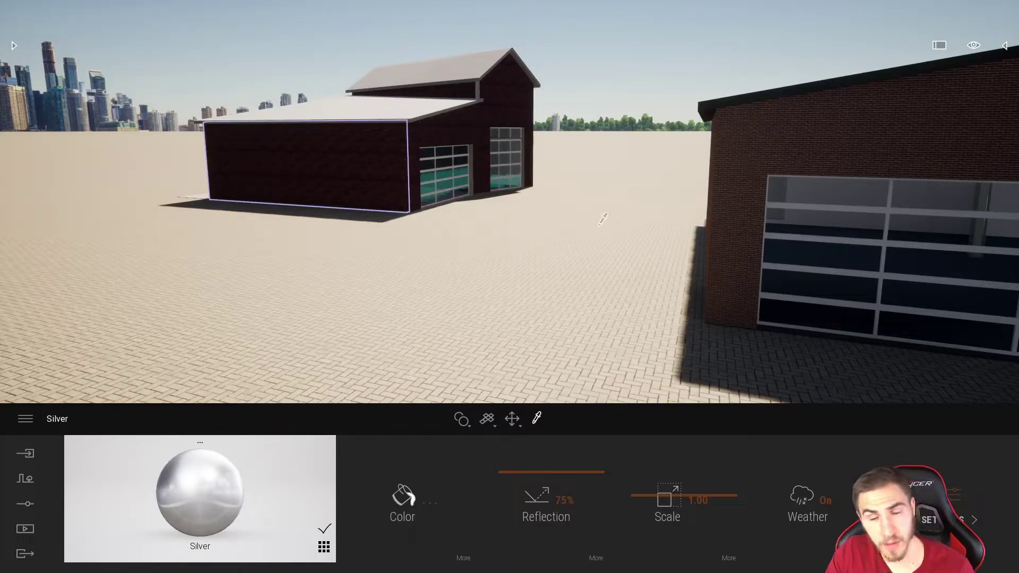
Sample the brick walls of both buildings in turn to compare the Twinmotion material with the Revit one.
{"action": "right_click_drag", "start_coordinate": [574, 216], "coordinate": [576, 215]}
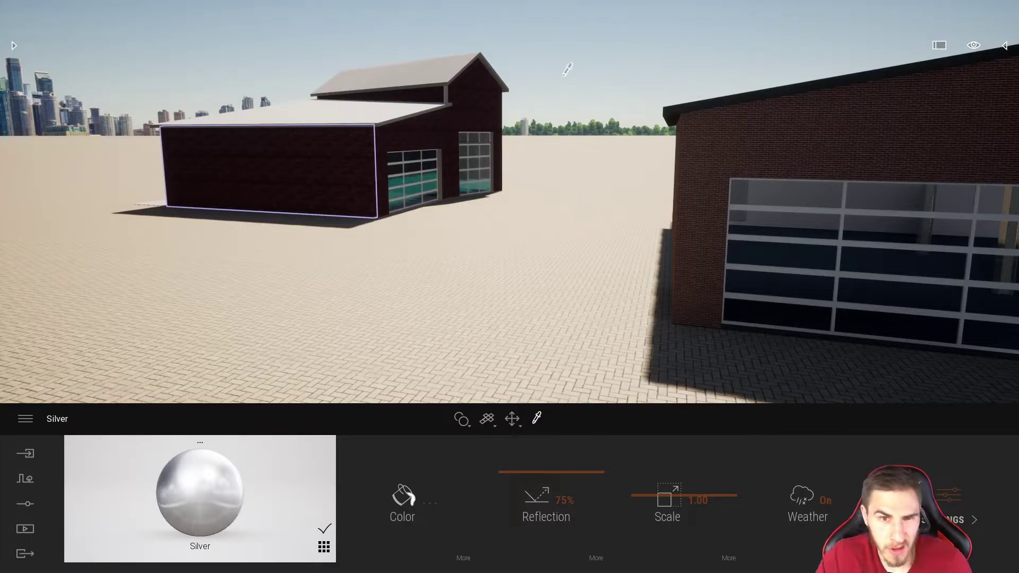
{"action": "left_click", "coordinate": [750, 140]}
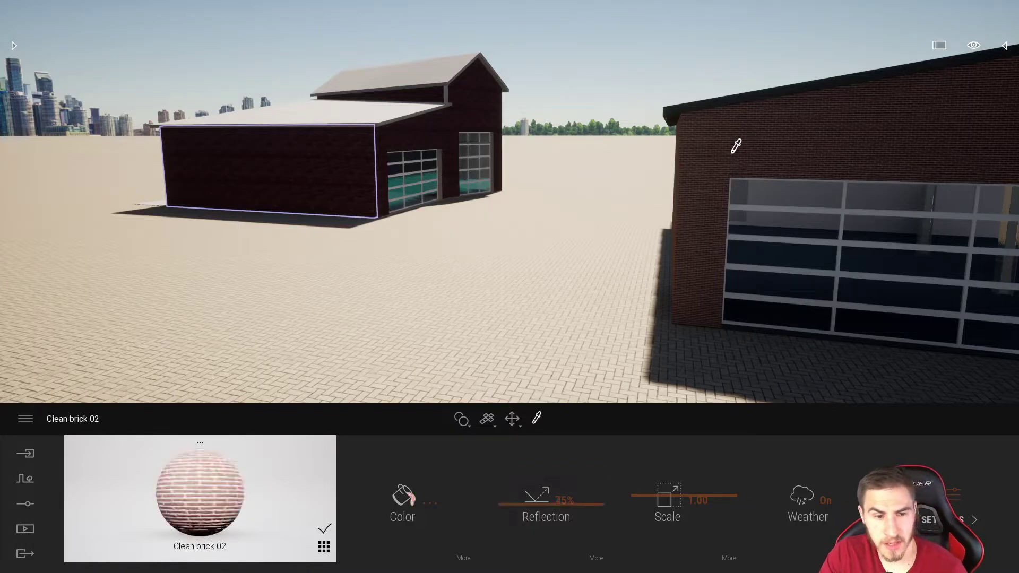
{"action": "left_click", "coordinate": [328, 167]}
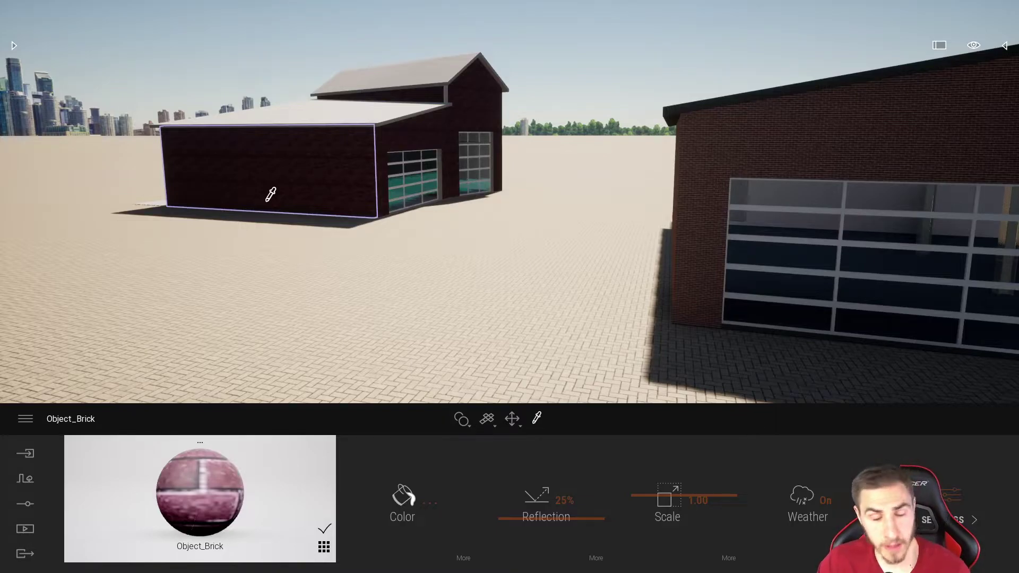
{"action": "right_click_drag", "start_coordinate": [521, 127], "coordinate": [530, 124]}
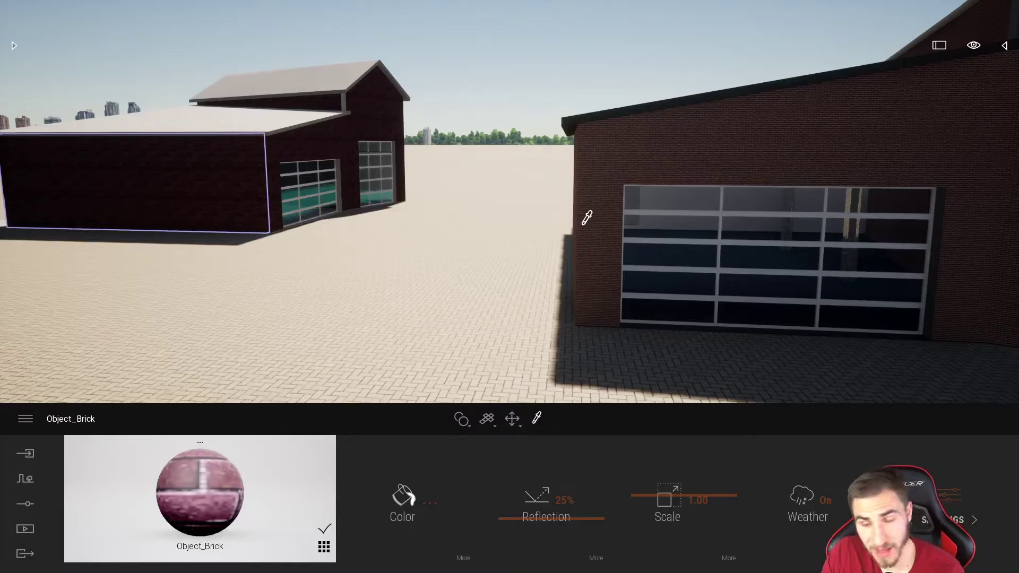
{"action": "left_click", "coordinate": [668, 149]}
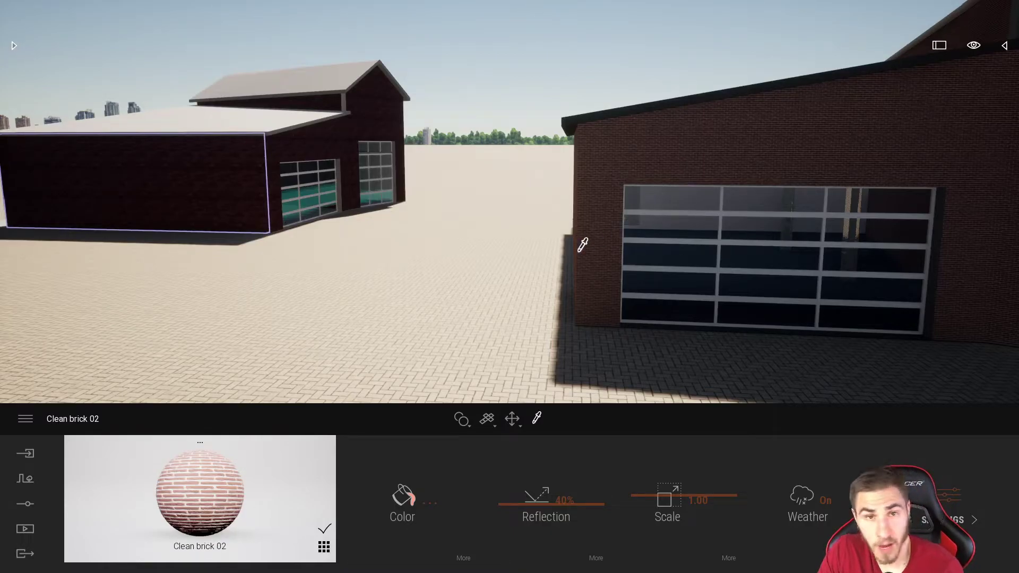
{"action": "right_click_drag", "start_coordinate": [523, 276], "coordinate": [493, 277]}
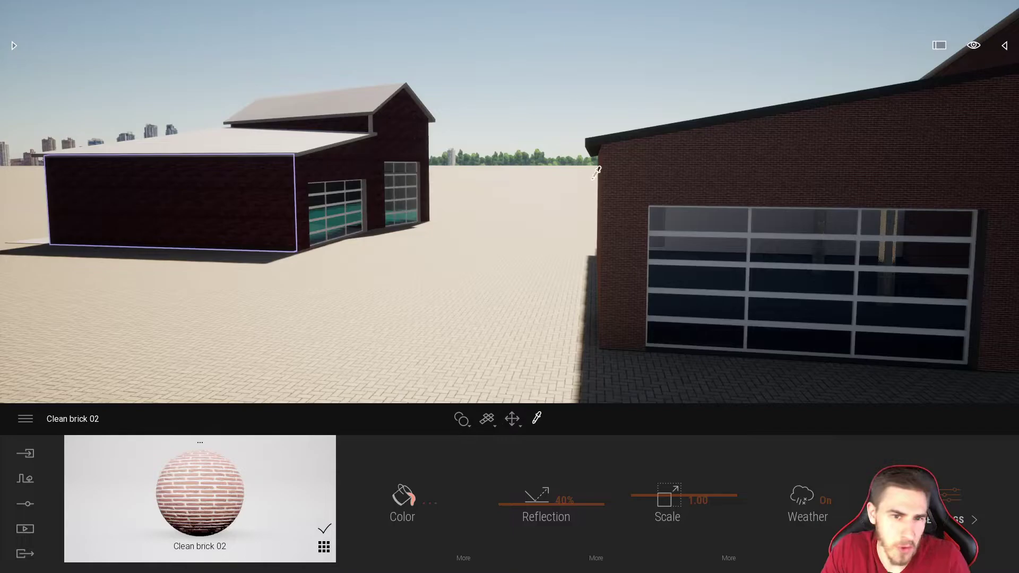
{"action": "key", "text": "w"}
{"action": "right_click_drag", "start_coordinate": [421, 237], "coordinate": [487, 232]}
{"action": "key", "text": "s"}
{"action": "key", "text": "s"}
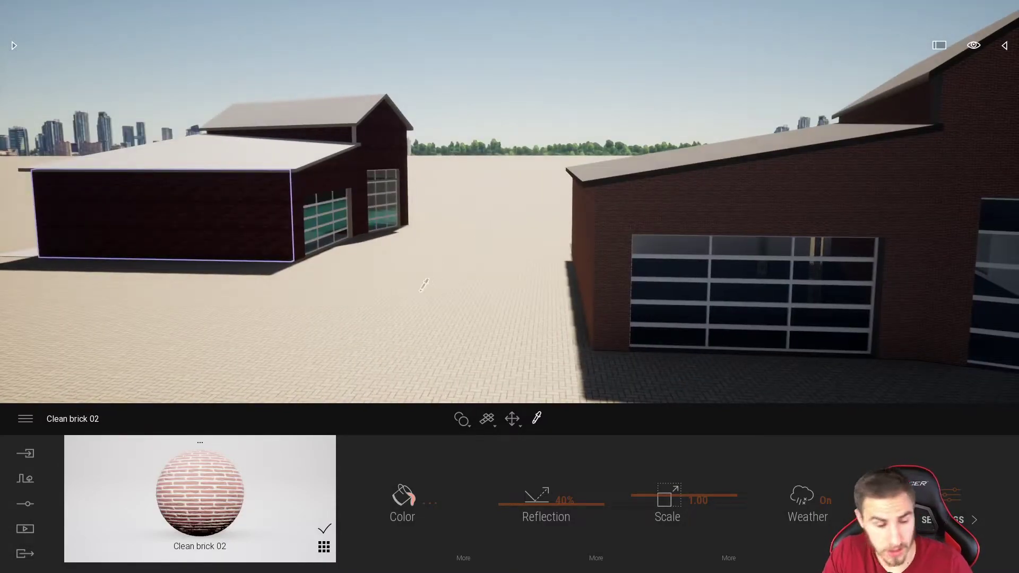
Leave the Material picker, show the scene hierarchy and select the far building's exterior side wall to examine its transform.
{"action": "right_click_drag", "start_coordinate": [448, 251], "coordinate": [462, 236]}
{"action": "right_click_drag", "start_coordinate": [400, 199], "coordinate": [334, 186]}
{"action": "key", "text": "w"}
{"action": "key", "text": "Escape"}
{"action": "left_click", "coordinate": [609, 106]}
{"action": "left_click", "coordinate": [1003, 46]}
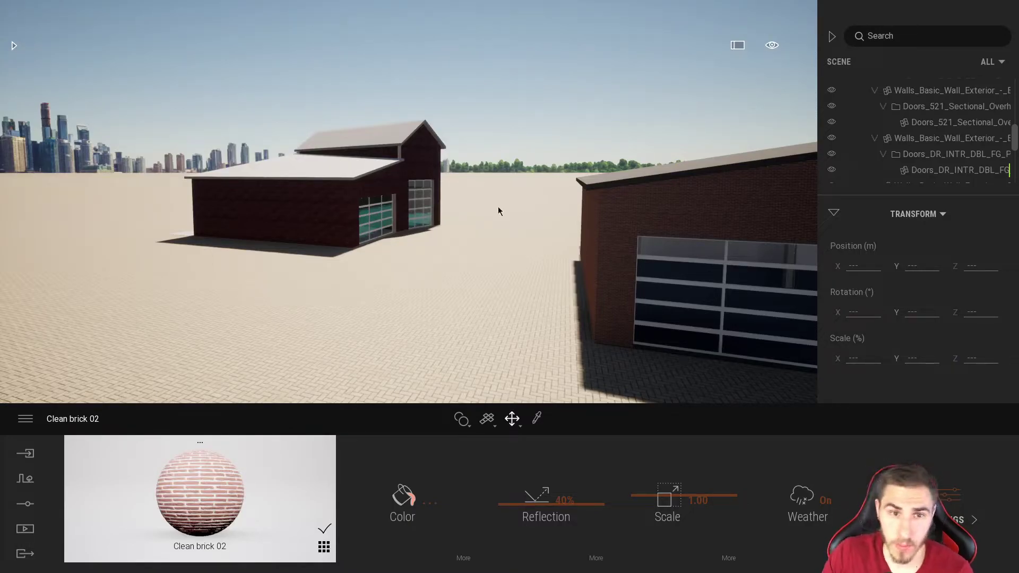
{"action": "left_click", "coordinate": [335, 206]}
{"action": "mouse_move", "coordinate": [422, 269]}
{"action": "right_mouse_down"}
{"action": "mouse_move", "coordinate": [420, 255]}
{"action": "mouse_move", "coordinate": [424, 328]}
{"action": "mouse_move", "coordinate": [424, 319]}
{"action": "mouse_move", "coordinate": [382, 302]}
{"action": "right_mouse_up"}
{"action": "key", "text": "w"}
{"action": "key", "text": "s"}
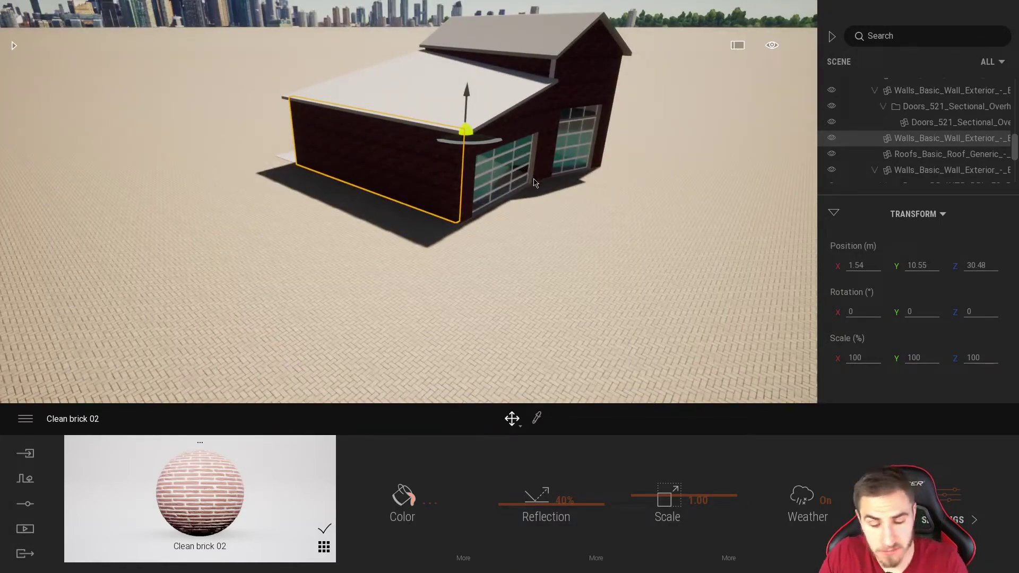
Delete the selected exterior side wall of the far building and undo the deletion.
{"action": "key", "text": "Delete"}
{"action": "key", "text": "ctrl+z"}
Select the matching side wall on the other building to examine its transform, and toggle its visibility off and on.
{"action": "mouse_move", "coordinate": [737, 146]}
{"action": "right_mouse_down"}
{"action": "mouse_move", "coordinate": [848, 143]}
{"action": "mouse_move", "coordinate": [833, 170]}
{"action": "mouse_move", "coordinate": [849, 185]}
{"action": "right_mouse_up"}
{"action": "key", "text": "s"}
{"action": "key", "text": "a"}
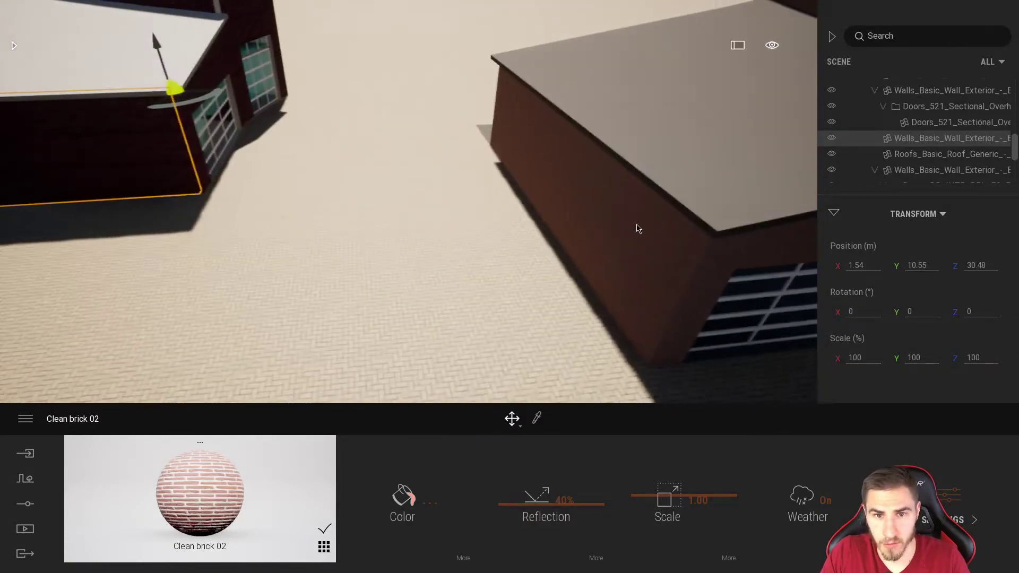
{"action": "left_click", "coordinate": [637, 227]}
{"action": "right_click_drag", "start_coordinate": [431, 279], "coordinate": [455, 273]}
{"action": "key", "text": "s"}
{"action": "left_click", "coordinate": [832, 141]}
{"action": "left_click", "coordinate": [832, 142]}
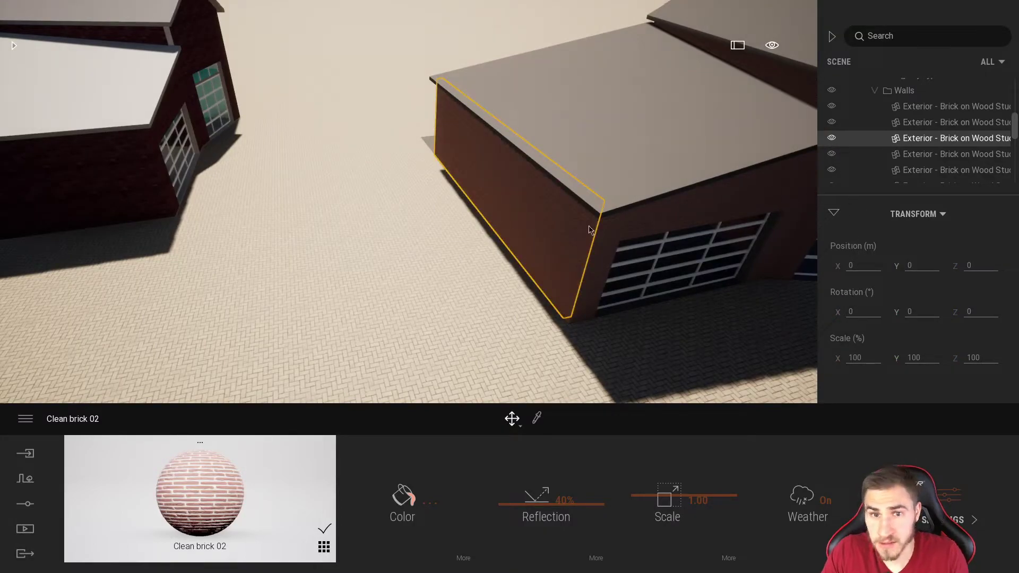
Reselect the side wall of the building with movable parts and move it well away from the building.
{"action": "right_click_drag", "start_coordinate": [546, 236], "coordinate": [313, 160]}
{"action": "left_click", "coordinate": [298, 153]}
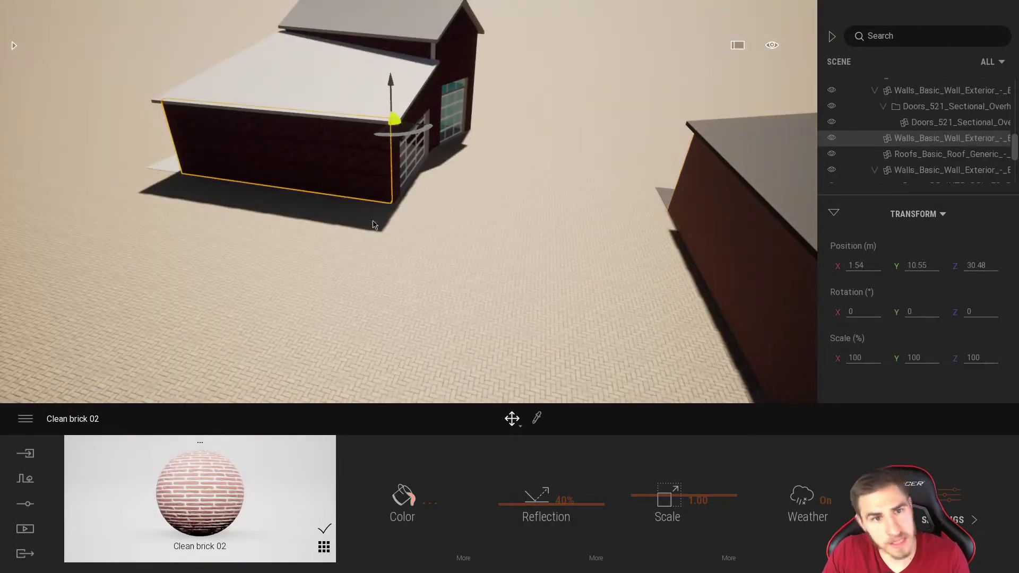
{"action": "left_click_drag", "start_coordinate": [405, 131], "coordinate": [377, 289]}
{"action": "right_click_drag", "start_coordinate": [499, 268], "coordinate": [159, 444]}
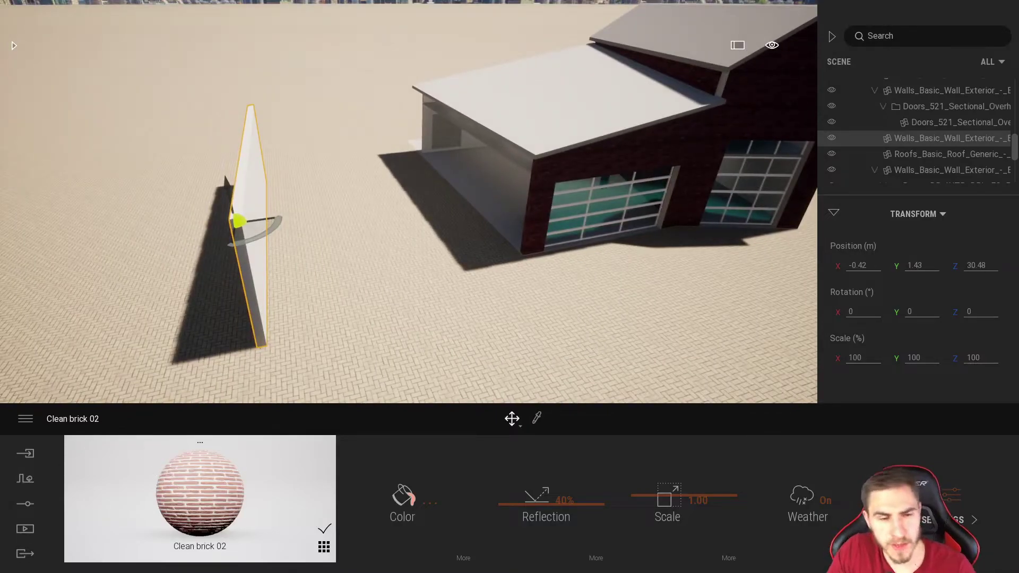
Reset the transform of the displaced wall through the options of the imported Revit link.
{"action": "left_click", "coordinate": [30, 452]}
{"action": "left_click", "coordinate": [232, 444]}
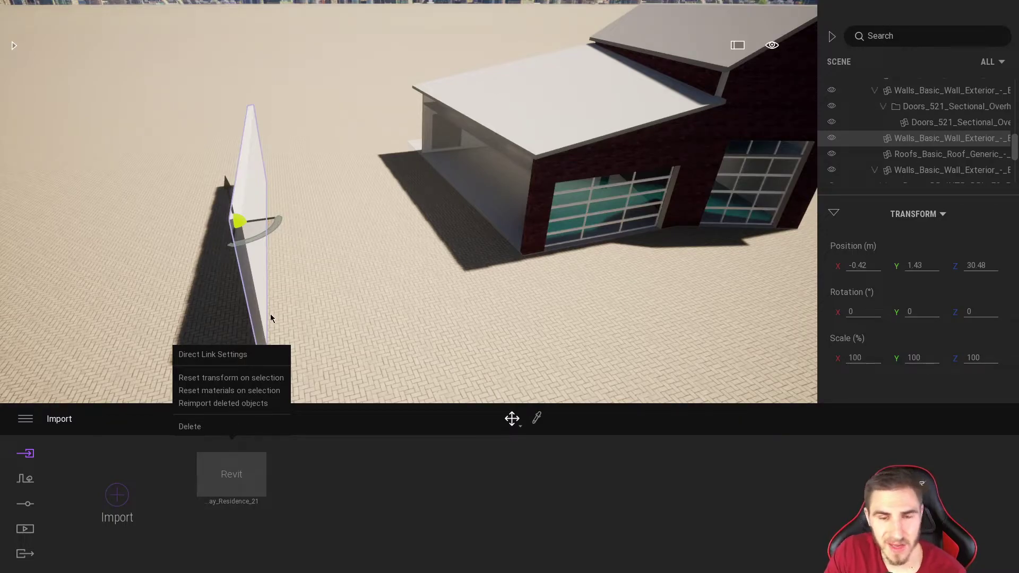
{"action": "left_click", "coordinate": [243, 376]}
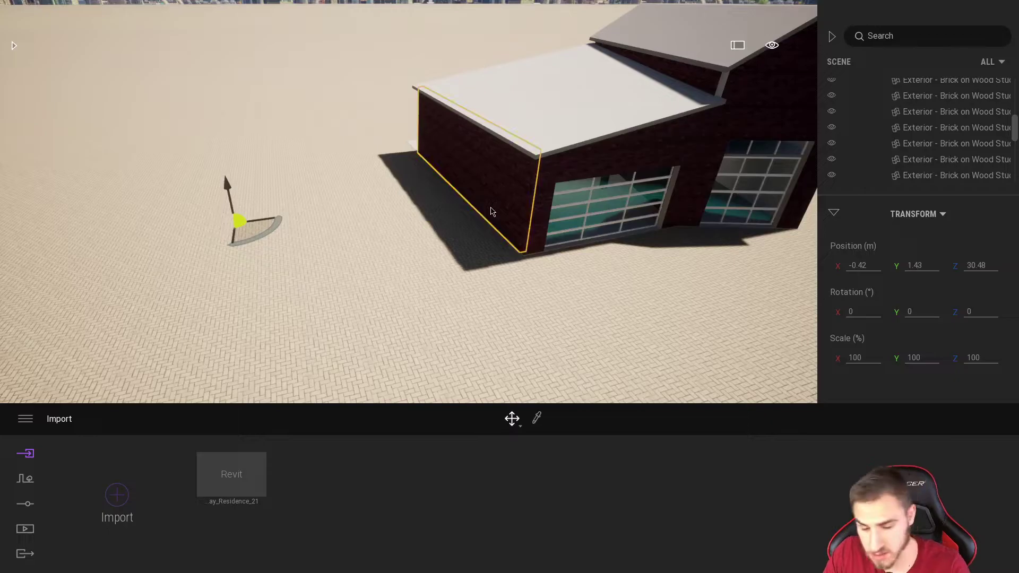
Delete the side wall, restore it by reimporting the Revit link's deleted objects, and reselect it to review the link options.
{"action": "key", "text": "Delete"}
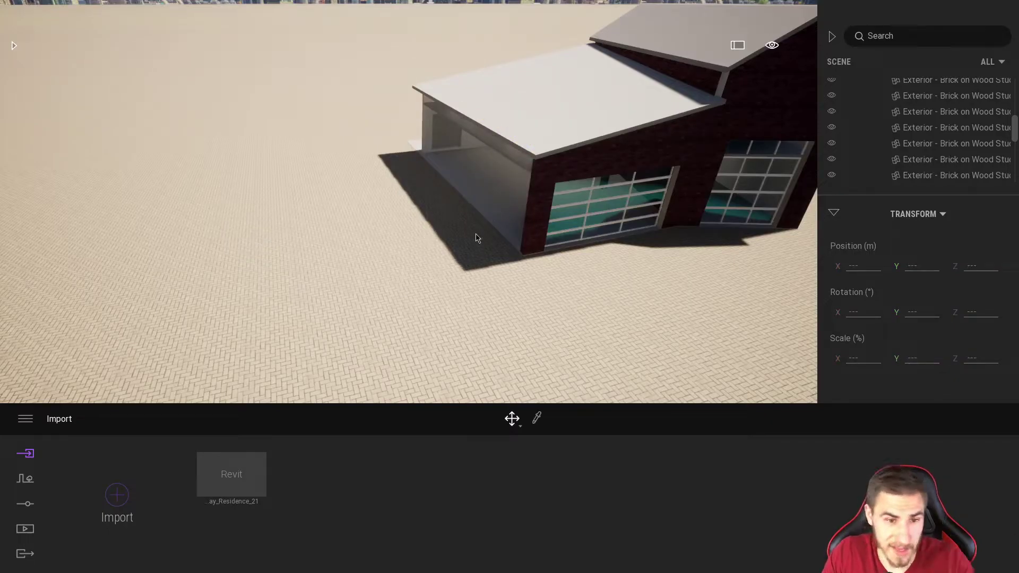
{"action": "left_click", "coordinate": [232, 444]}
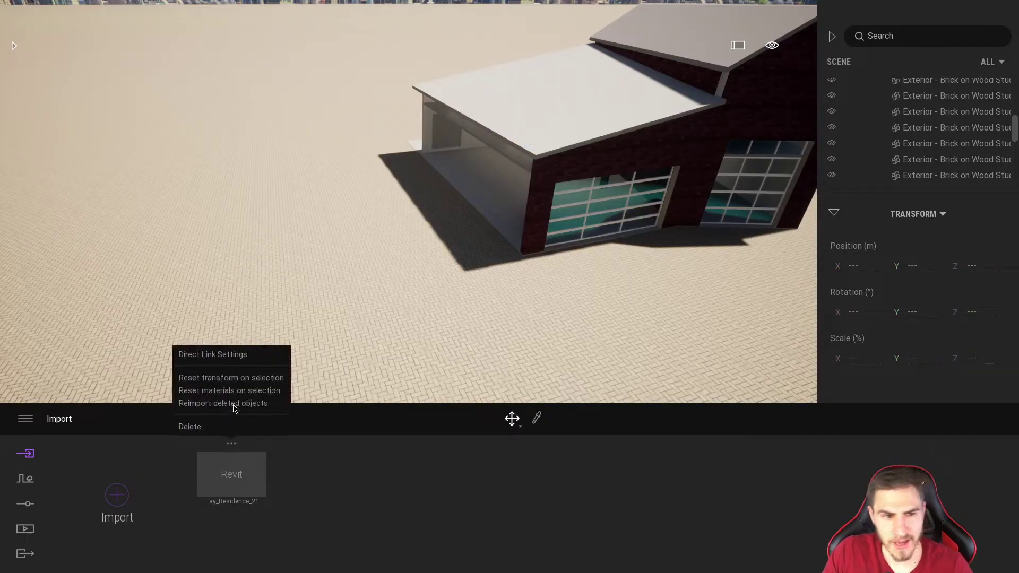
{"action": "left_click", "coordinate": [274, 409]}
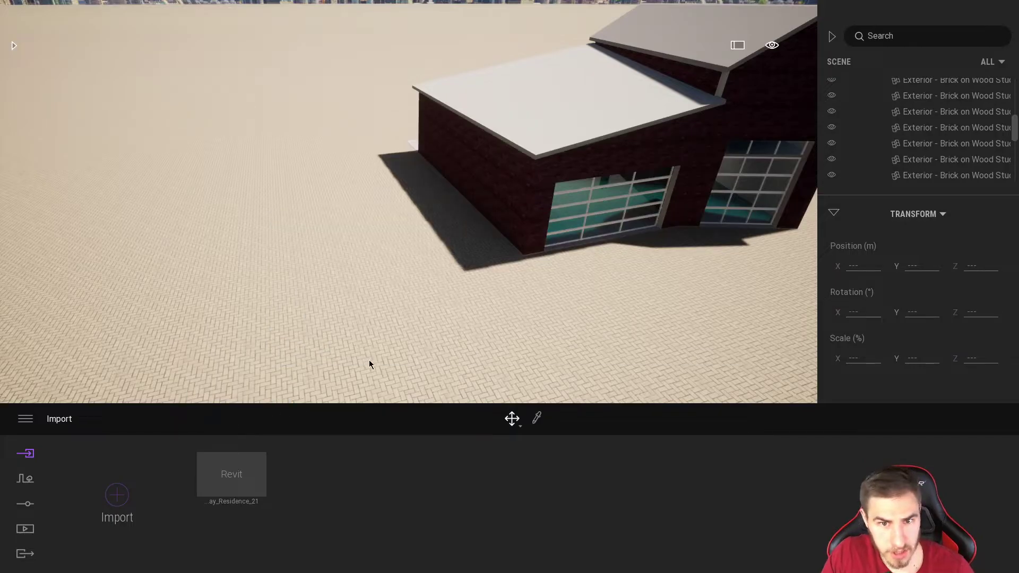
{"action": "left_click", "coordinate": [511, 194]}
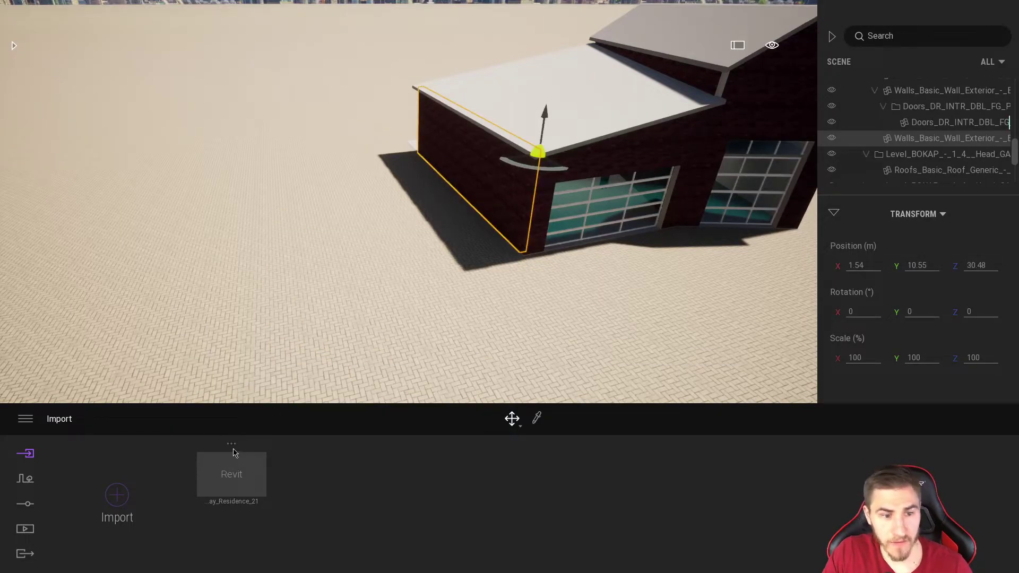
{"action": "left_click", "coordinate": [233, 449]}
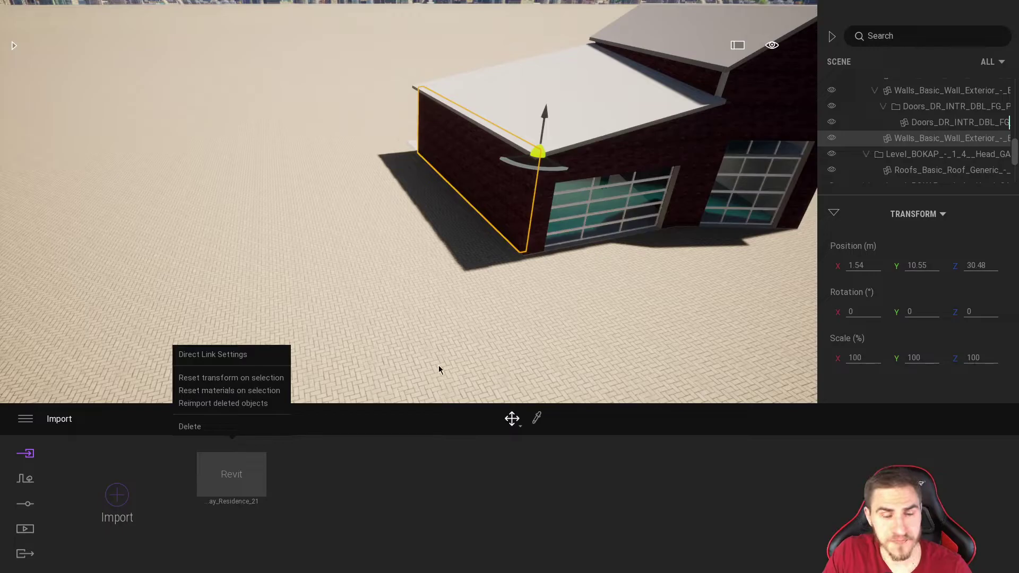
Apply the Dirty brick 02 material from the library's Brick category to the building's exterior brick walls.
{"action": "right_click_drag", "start_coordinate": [566, 261], "coordinate": [338, 340]}
{"action": "key", "text": "w"}
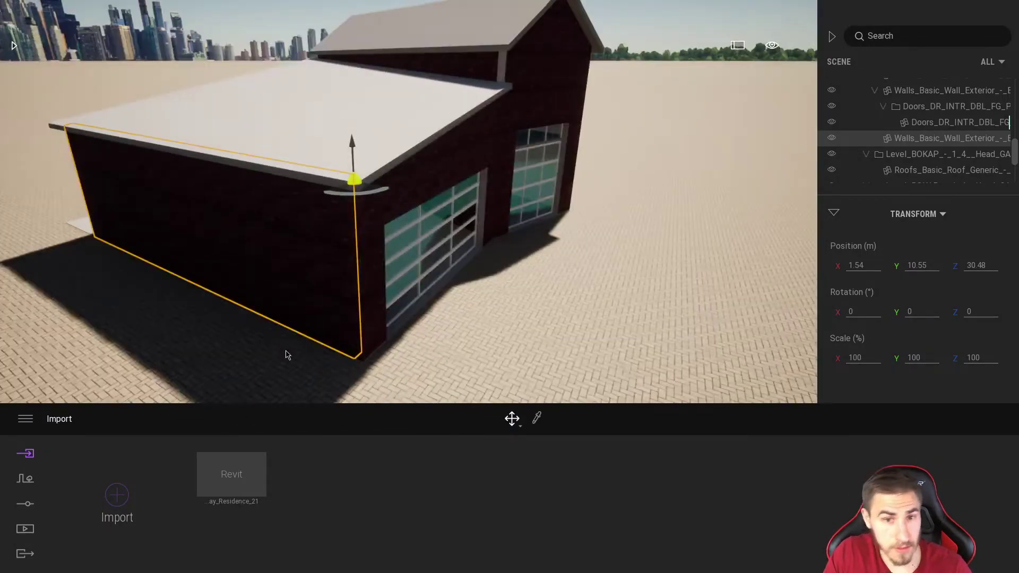
{"action": "key", "text": "a"}
{"action": "mouse_move", "coordinate": [488, 308]}
{"action": "right_mouse_down"}
{"action": "mouse_move", "coordinate": [490, 298]}
{"action": "mouse_move", "coordinate": [488, 308]}
{"action": "right_mouse_up"}
{"action": "key", "text": "d"}
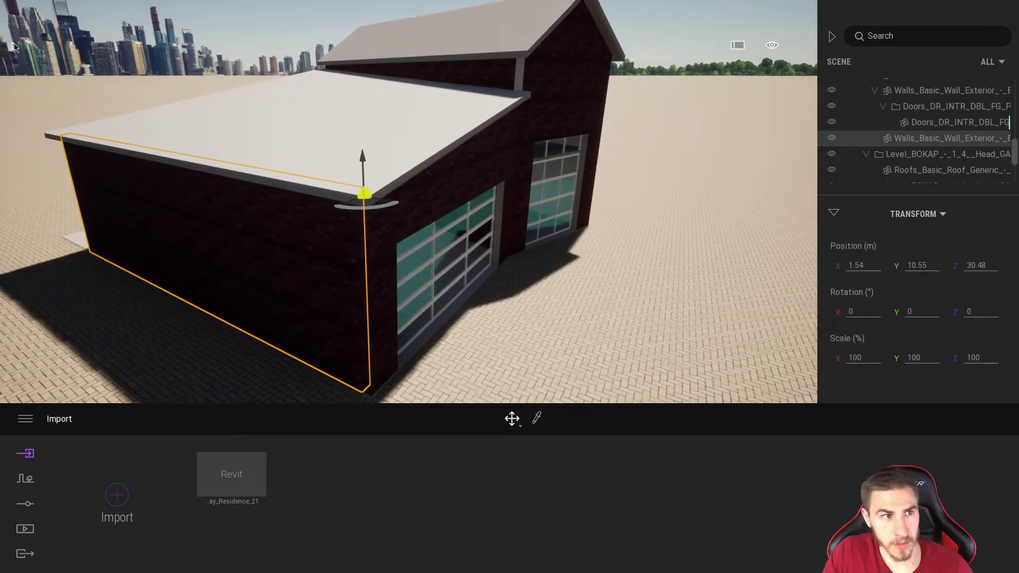
{"action": "left_click", "coordinate": [13, 47]}
{"action": "left_click", "coordinate": [54, 130]}
{"action": "left_click", "coordinate": [159, 132]}
{"action": "left_click", "coordinate": [14, 63]}
{"action": "scroll", "coordinate": [132, 198], "scroll_direction": "down", "scroll_amount": 1}
{"action": "left_click", "coordinate": [152, 246]}
{"action": "scroll", "coordinate": [145, 254], "scroll_direction": "down", "scroll_amount": 4}
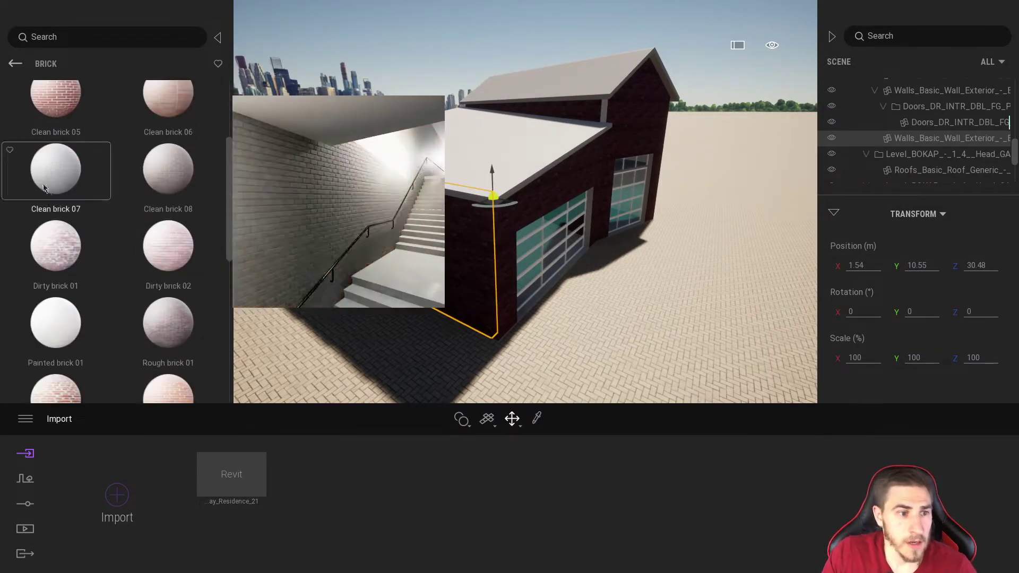
{"action": "left_click", "coordinate": [168, 246]}
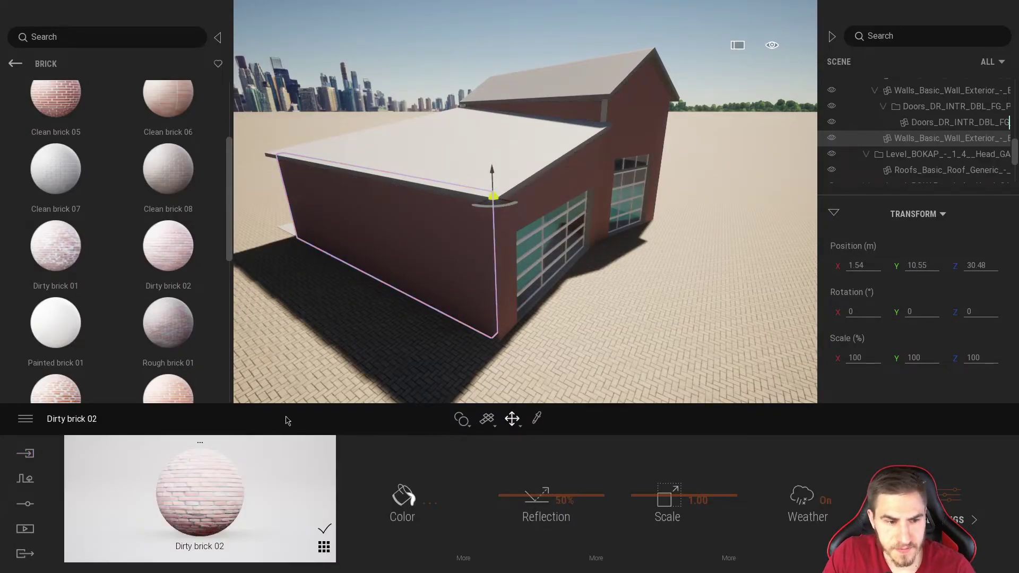
Set the Dirty brick 02 material's scale to 5 and inspect the brick pattern up close.
{"action": "left_click", "coordinate": [723, 494]}
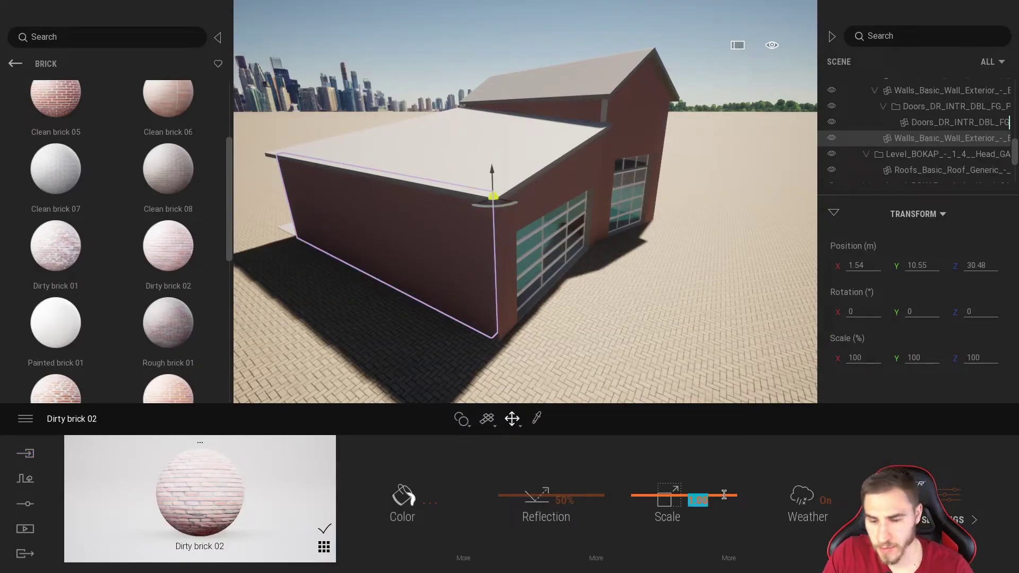
{"action": "type", "text": "5"}
{"action": "key", "text": "Return"}
{"action": "scroll", "coordinate": [588, 340], "scroll_direction": "up", "scroll_amount": 5}
{"action": "mouse_move", "coordinate": [589, 318]}
{"action": "right_mouse_down"}
{"action": "mouse_move", "coordinate": [591, 345]}
{"action": "mouse_move", "coordinate": [583, 303]}
{"action": "right_mouse_up"}
Set the Dirty brick 02 material's scale to 6 and deselect the wall.
{"action": "left_click", "coordinate": [693, 497]}
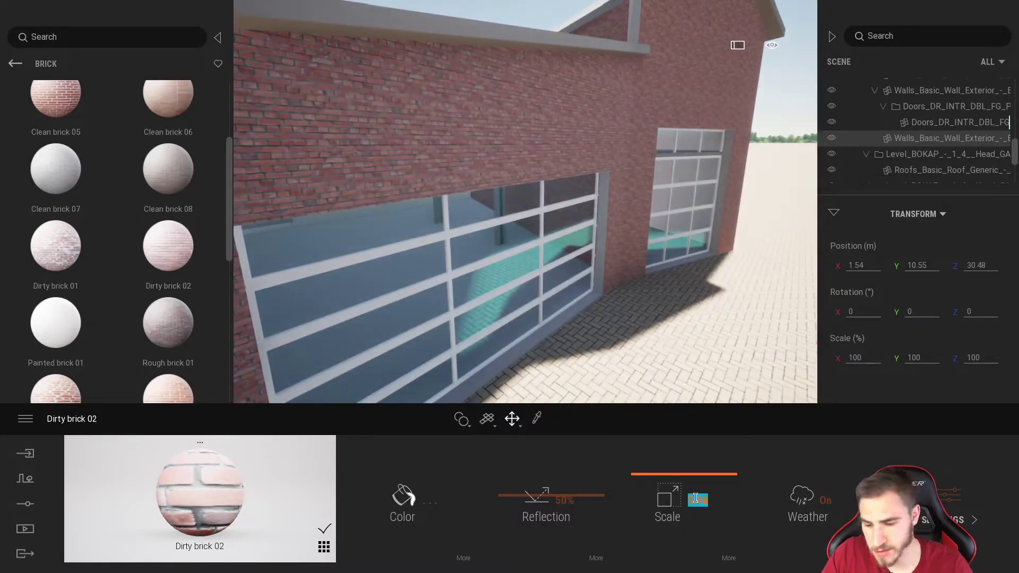
{"action": "type", "text": "6"}
{"action": "key", "text": "Return"}
{"action": "right_click_drag", "start_coordinate": [647, 340], "coordinate": [610, 339]}
{"action": "right_click_drag", "start_coordinate": [671, 303], "coordinate": [647, 303]}
{"action": "scroll", "coordinate": [672, 303], "scroll_direction": "down", "scroll_amount": 5}
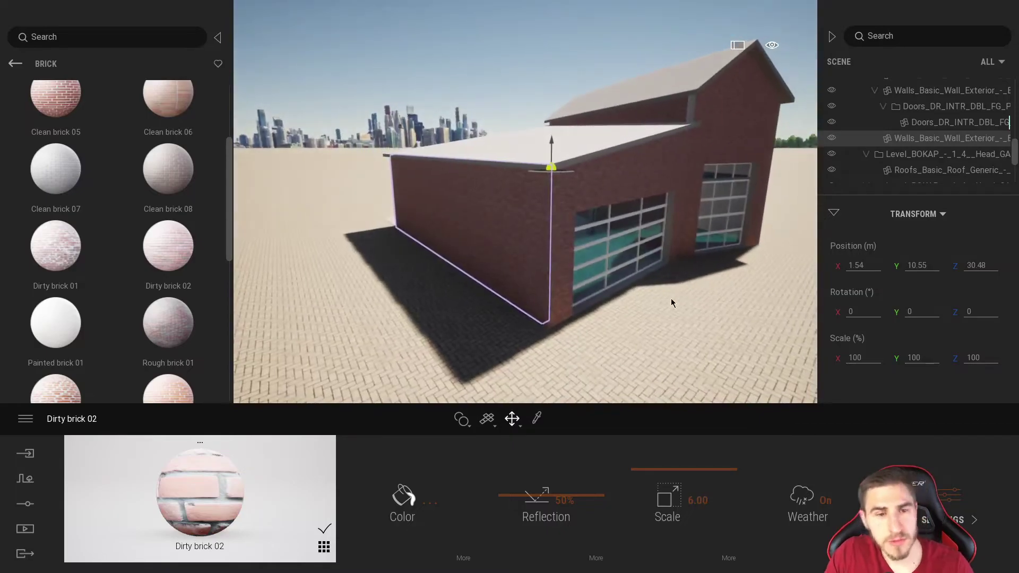
{"action": "key", "text": "Escape"}
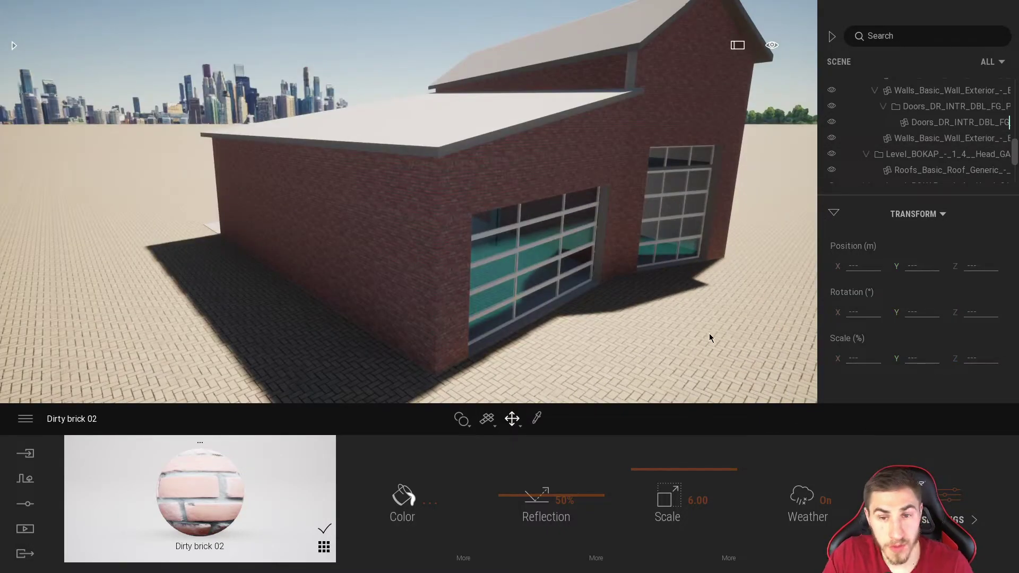
Switch to Revit and copy the exterior side wall beside the wide garage door 15 feet outward.
{"action": "key", "text": "alt+Tab"}
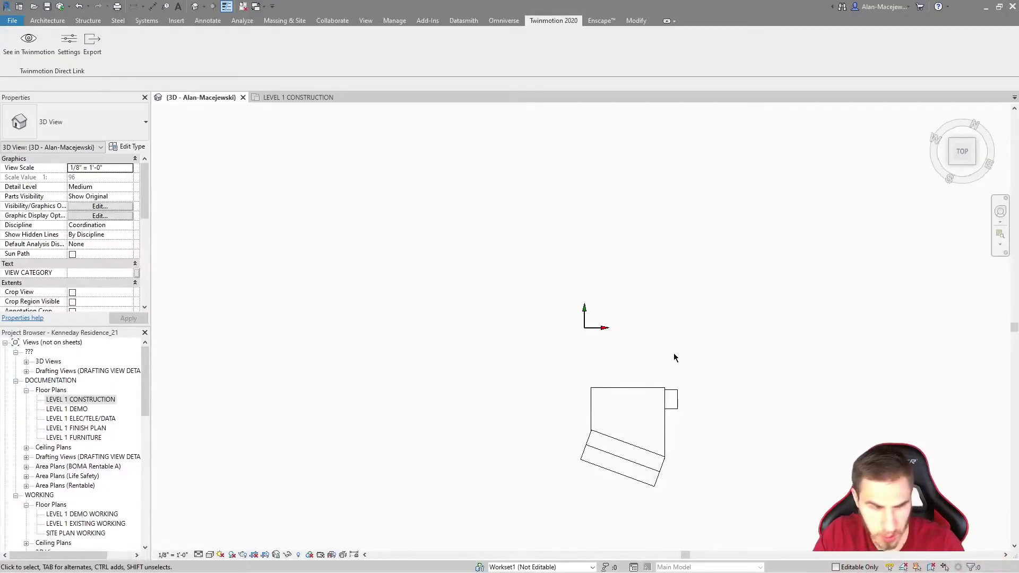
{"action": "key", "text": "alt+Tab"}
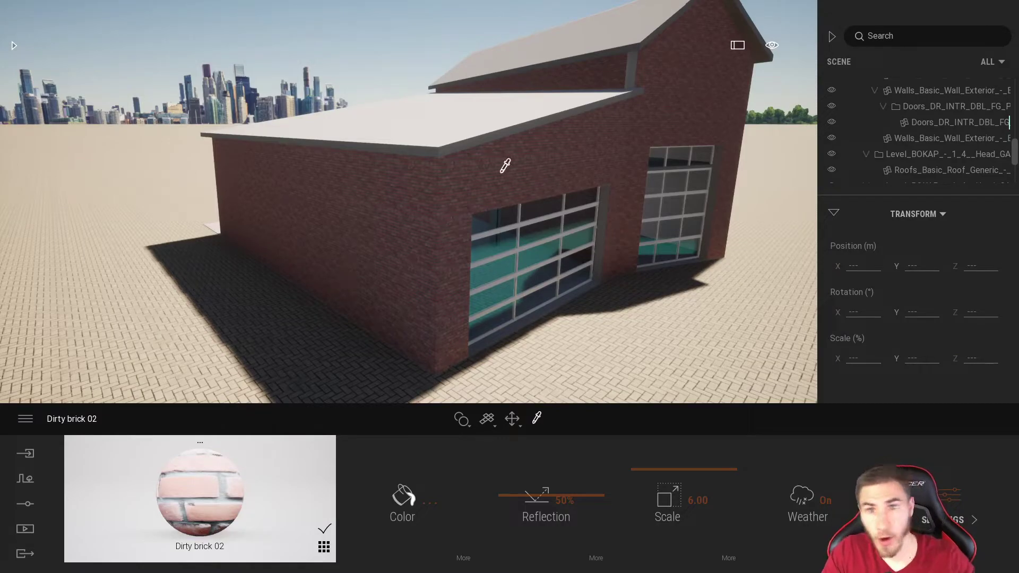
{"action": "key", "text": "alt+Tab"}
{"action": "middle_click_drag", "start_coordinate": [617, 361], "coordinate": [669, 314], "text": "shift"}
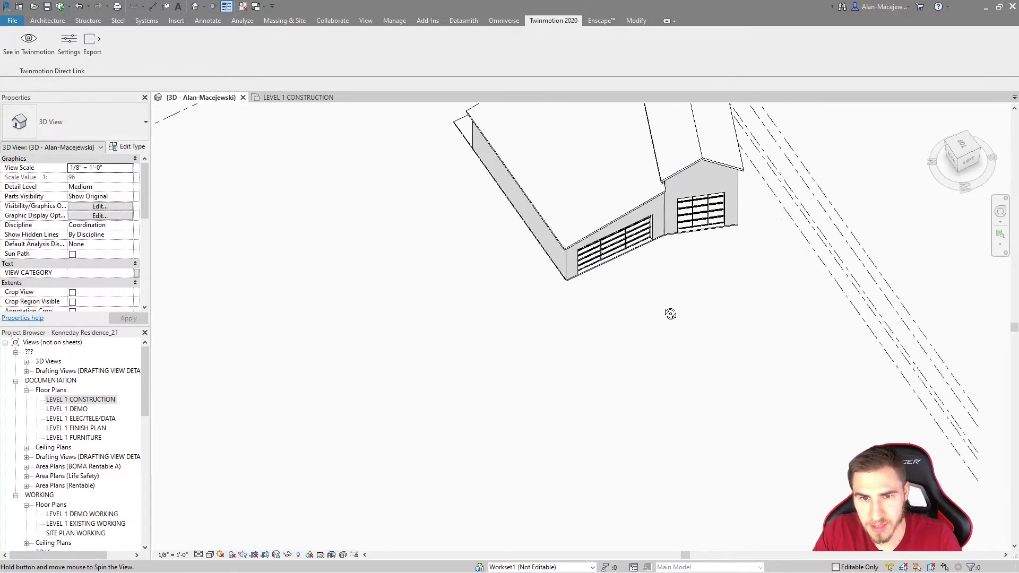
{"action": "scroll", "coordinate": [565, 218], "scroll_direction": "up", "scroll_amount": 5}
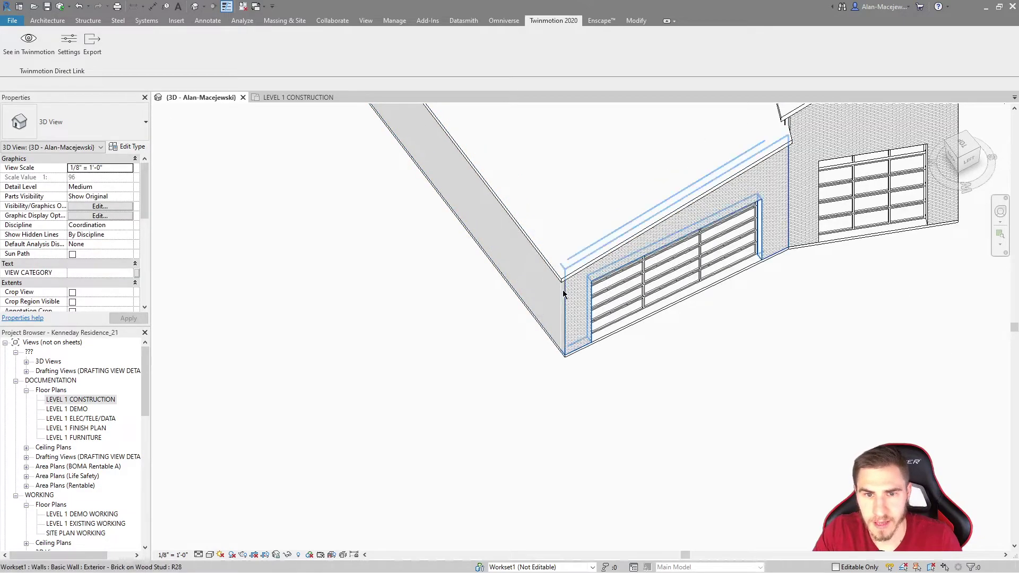
{"action": "left_click", "coordinate": [536, 328]}
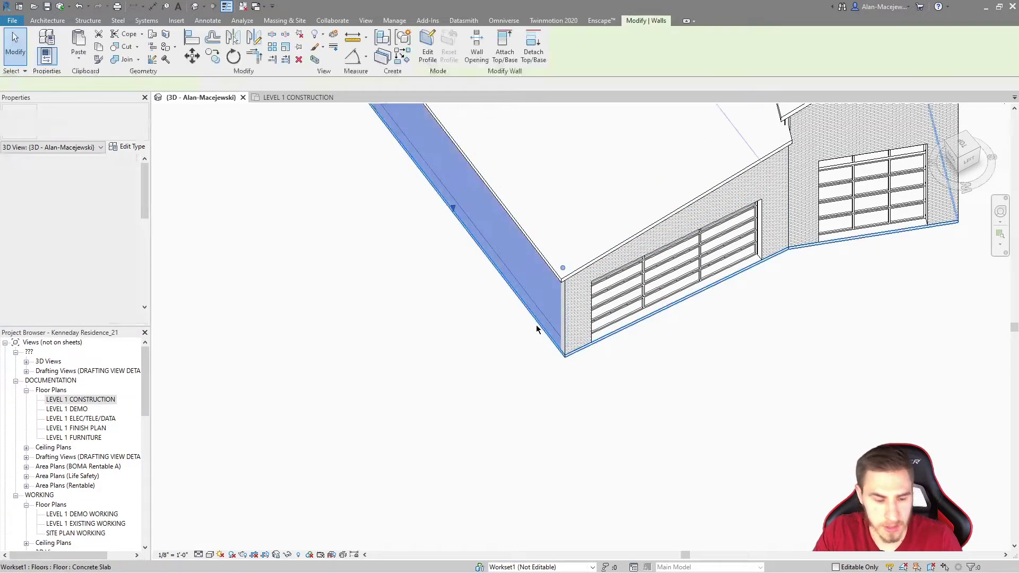
{"action": "key", "text": "c"}
{"action": "key", "text": "o"}
{"action": "left_click", "coordinate": [515, 368]}
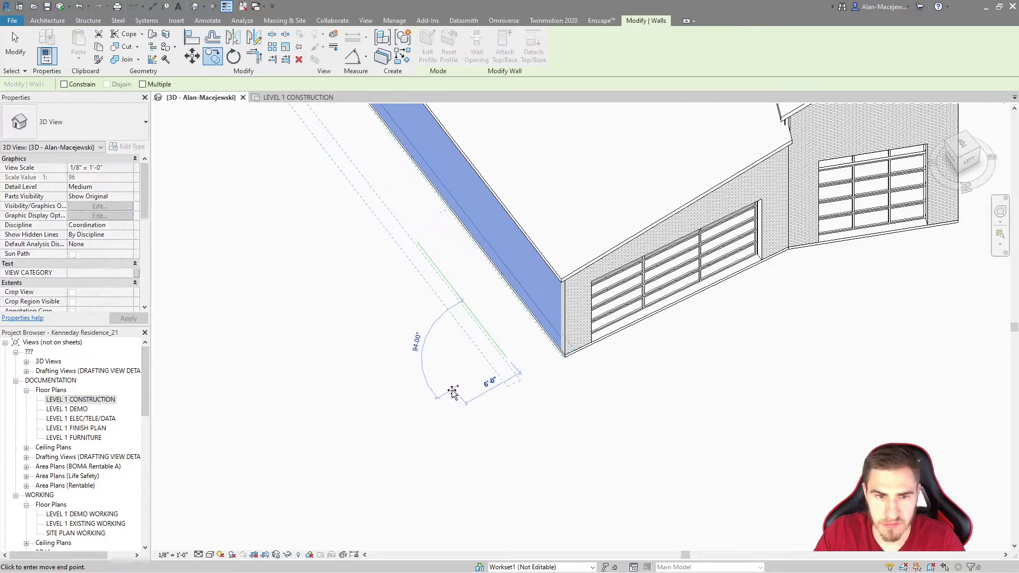
{"action": "type", "text": "15"}
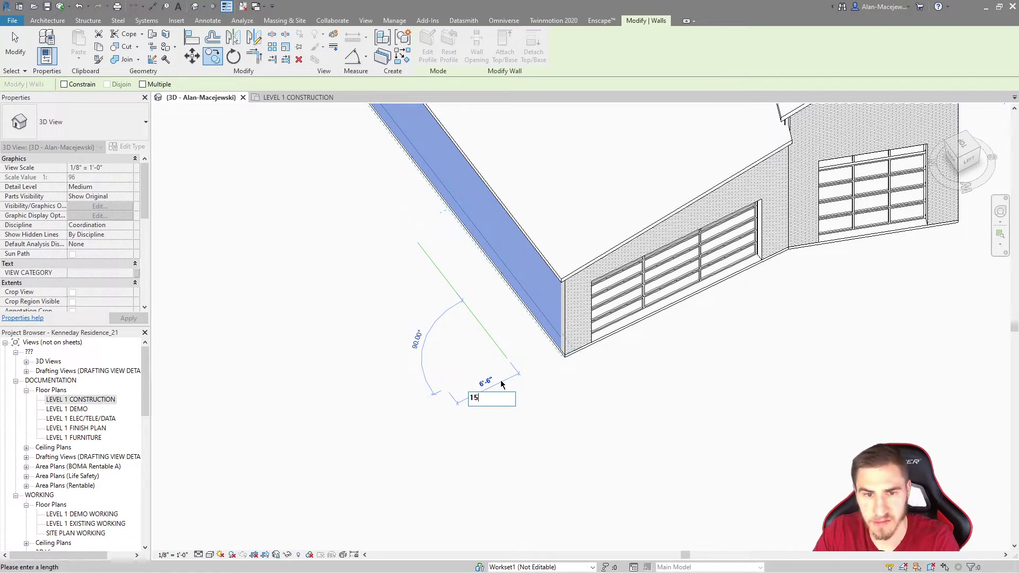
{"action": "key", "text": "Return"}
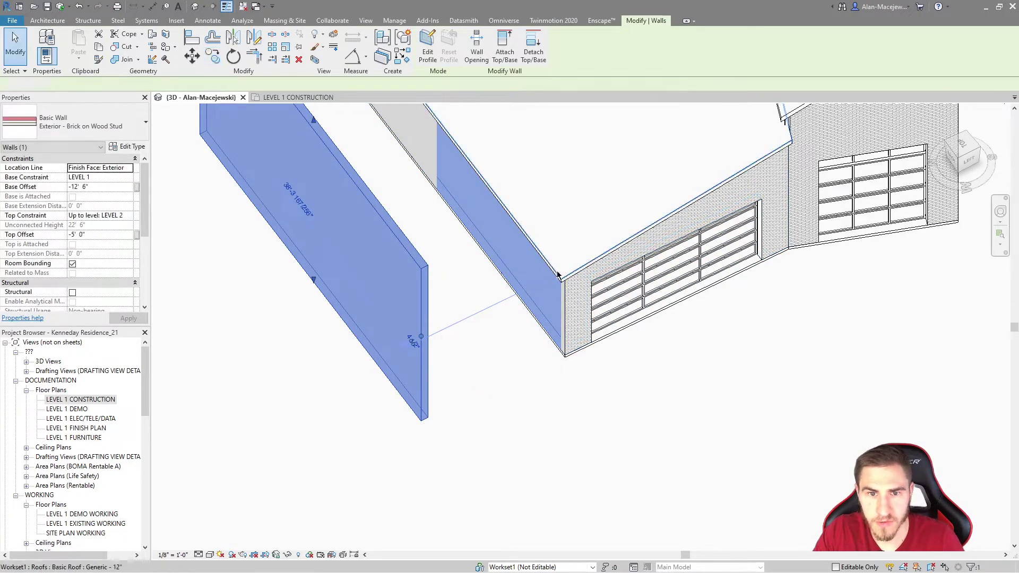
{"action": "key", "text": "Escape"}
Edit the lower roof's footprint, moving its eave line 15 feet outward to reach the copied wall, and finish the sketch.
{"action": "double_click", "coordinate": [553, 275]}
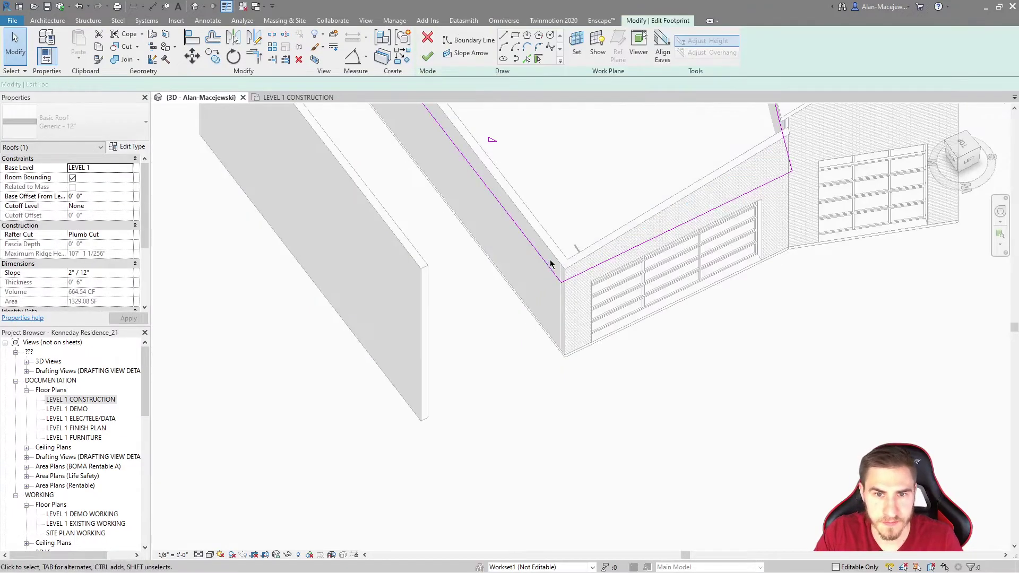
{"action": "left_click", "coordinate": [549, 266]}
{"action": "key", "text": "m"}
{"action": "key", "text": "v"}
{"action": "left_click", "coordinate": [523, 411]}
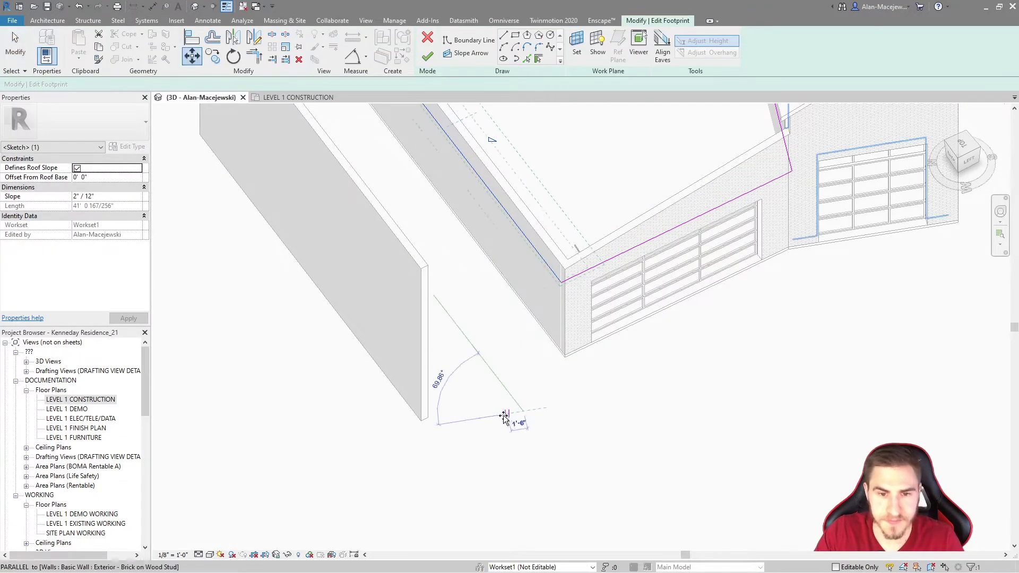
{"action": "type", "text": "15"}
{"action": "key", "text": "Return"}
{"action": "left_click", "coordinate": [428, 56]}
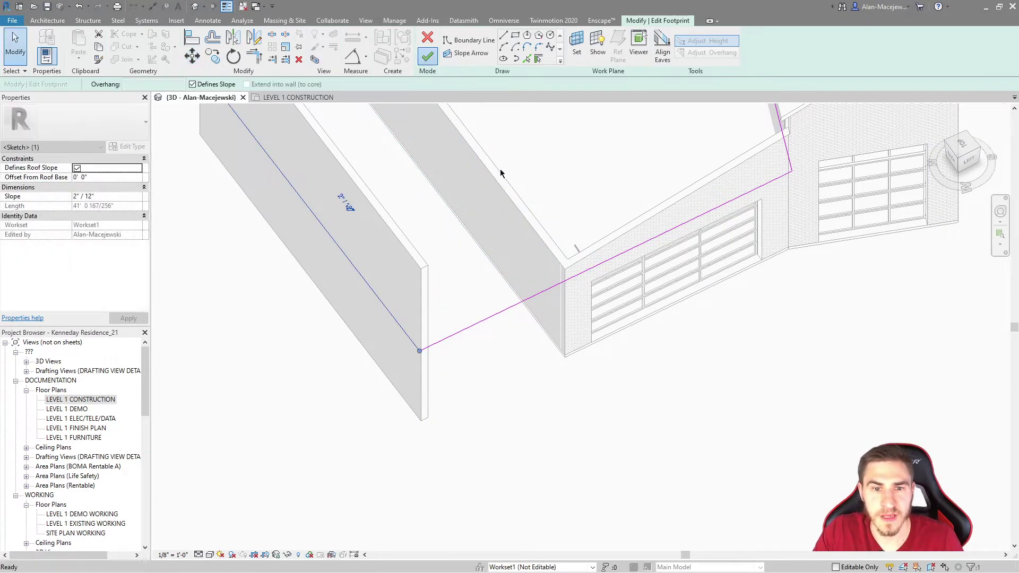
{"action": "left_click", "coordinate": [596, 391]}
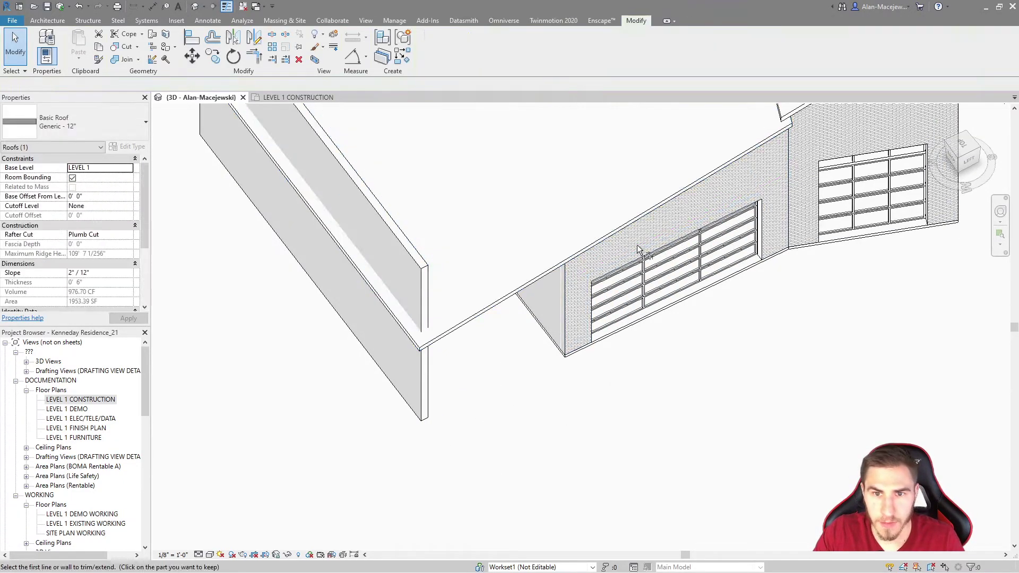
Extend the wide garage-door wall and the opposite end wall to corners with the copied side wall.
{"action": "key", "text": "t"}
{"action": "key", "text": "r"}
{"action": "left_click", "coordinate": [658, 223]}
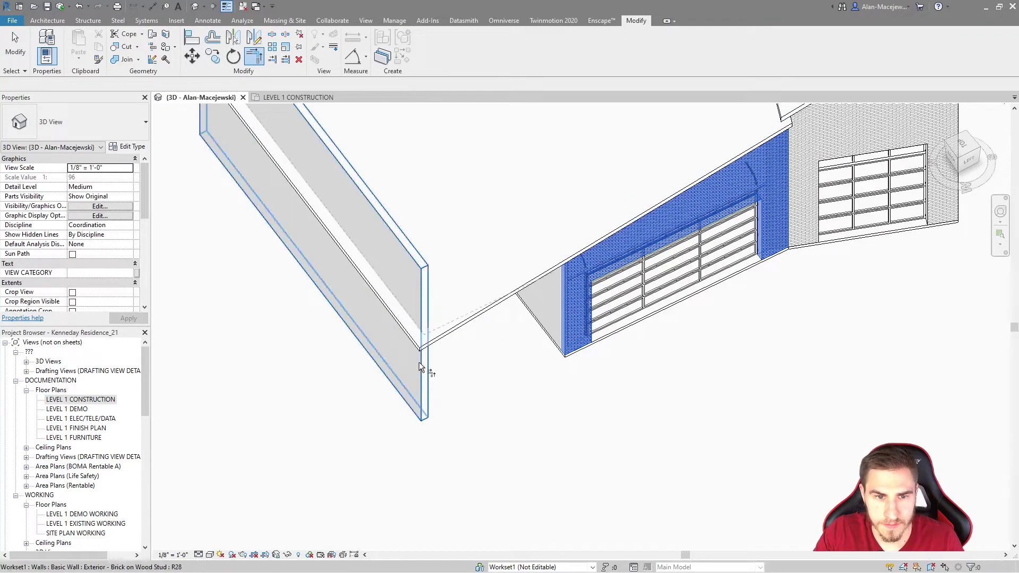
{"action": "left_click", "coordinate": [419, 369]}
{"action": "middle_click_drag", "start_coordinate": [538, 445], "coordinate": [875, 246], "text": "shift"}
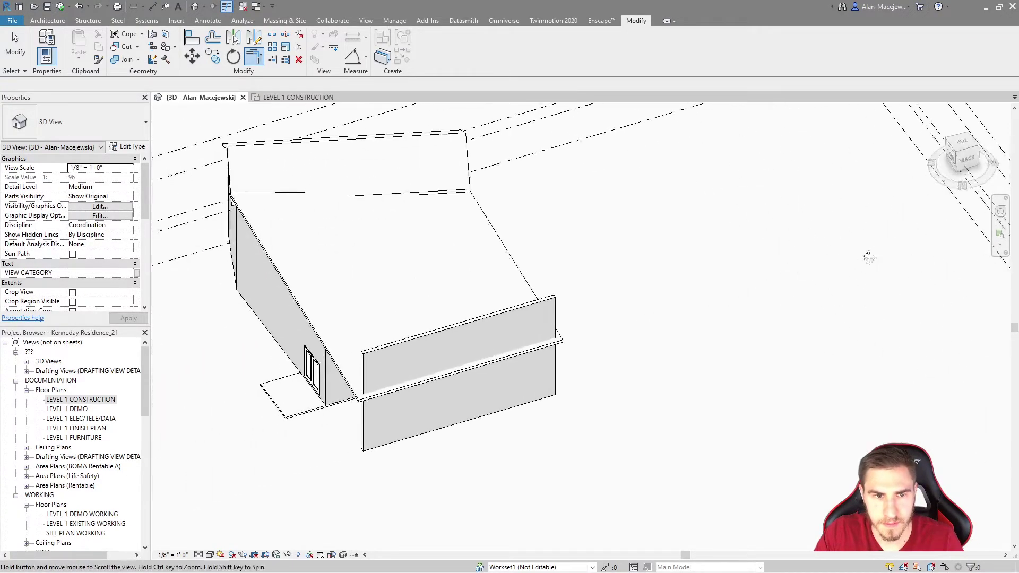
{"action": "left_click", "coordinate": [375, 409]}
{"action": "left_click", "coordinate": [287, 355]}
{"action": "middle_click_drag", "start_coordinate": [287, 354], "coordinate": [688, 287], "text": "shift"}
{"action": "key", "text": "Escape"}
Attach the top of the copied outer side wall to the extended lower roof.
{"action": "left_click", "coordinate": [674, 283]}
{"action": "left_click", "coordinate": [504, 51]}
{"action": "left_click", "coordinate": [760, 308]}
{"action": "left_click", "coordinate": [782, 405]}
{"action": "middle_click_drag", "start_coordinate": [782, 405], "coordinate": [741, 412]}
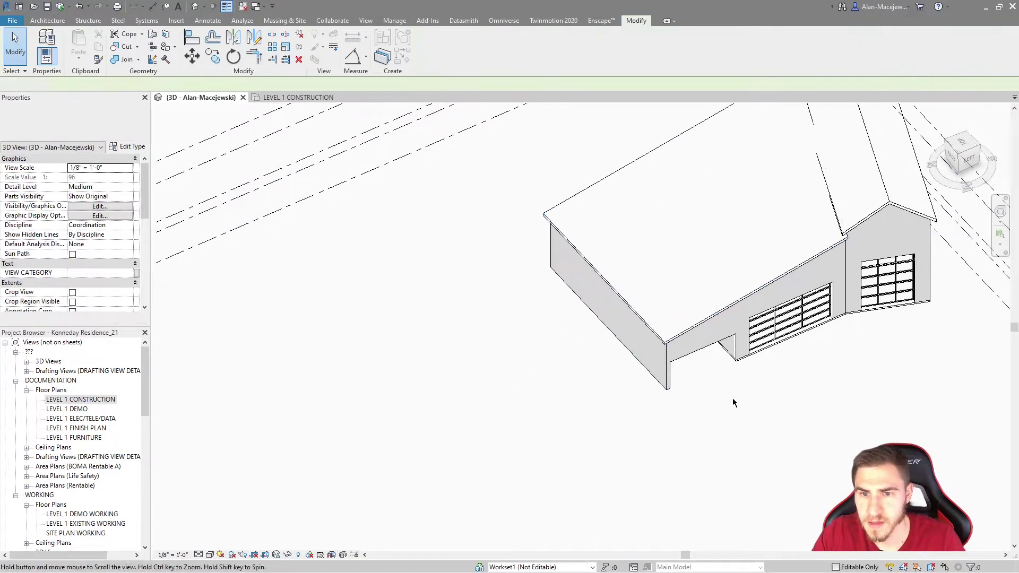
Synchronize the extended building to Twinmotion through Datasmith Direct Link.
{"action": "left_click", "coordinate": [695, 354]}
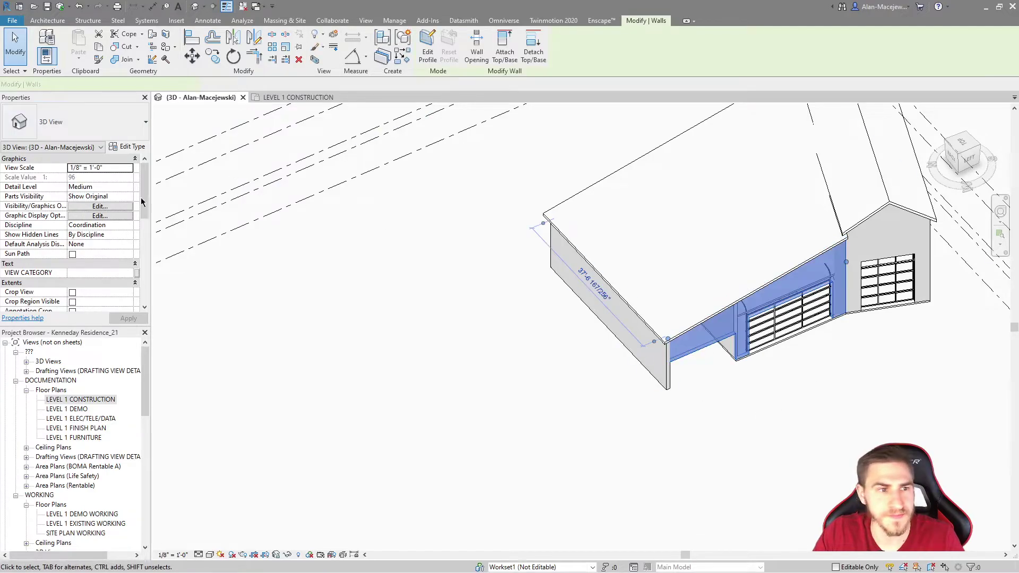
{"action": "left_click", "coordinate": [695, 392]}
{"action": "middle_click_drag", "start_coordinate": [695, 392], "coordinate": [552, 373]}
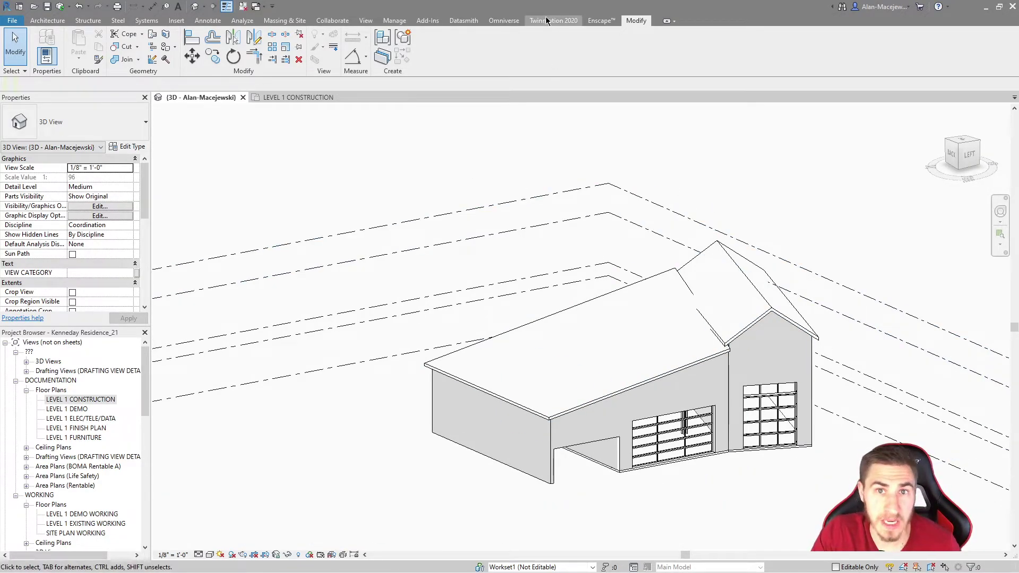
{"action": "left_click", "coordinate": [470, 21]}
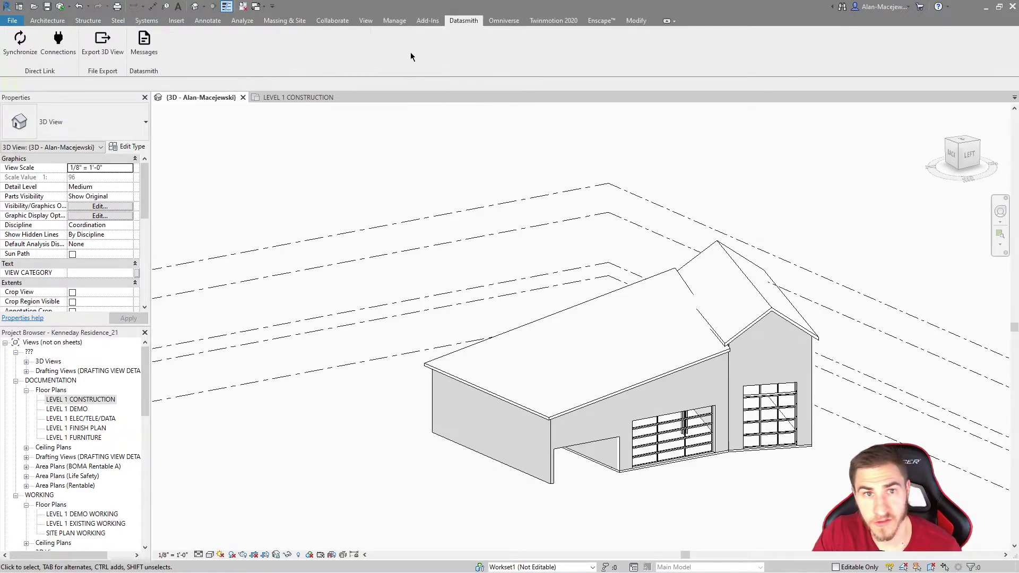
{"action": "left_click", "coordinate": [18, 53]}
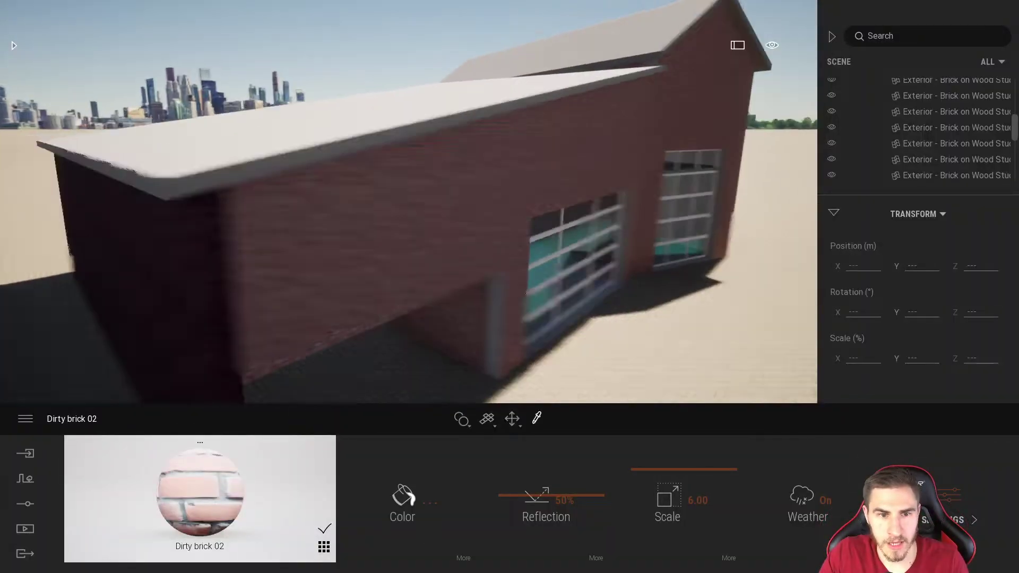
Switch to Twinmotion and sample the materials of the copied outer side wall and the wide garage-door wall.
{"action": "key", "text": "a"}
{"action": "right_click_drag", "start_coordinate": [408, 201], "coordinate": [435, 207]}
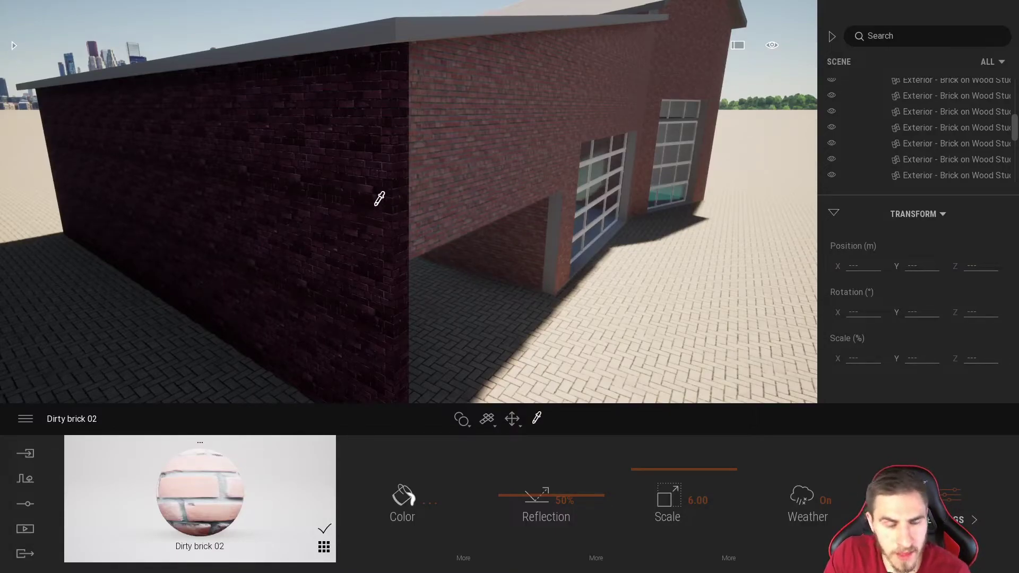
{"action": "left_click", "coordinate": [384, 187]}
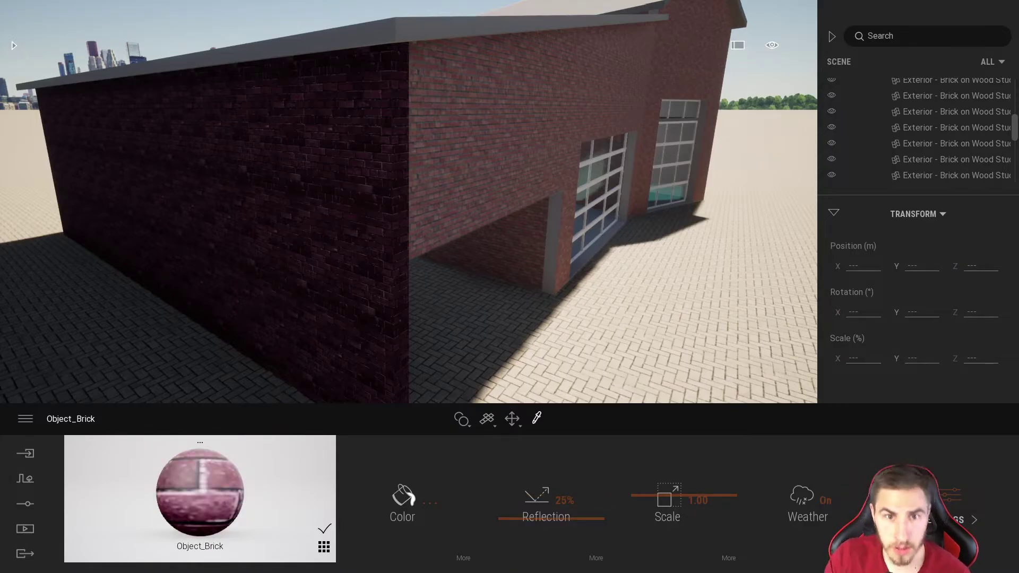
{"action": "left_click", "coordinate": [481, 182]}
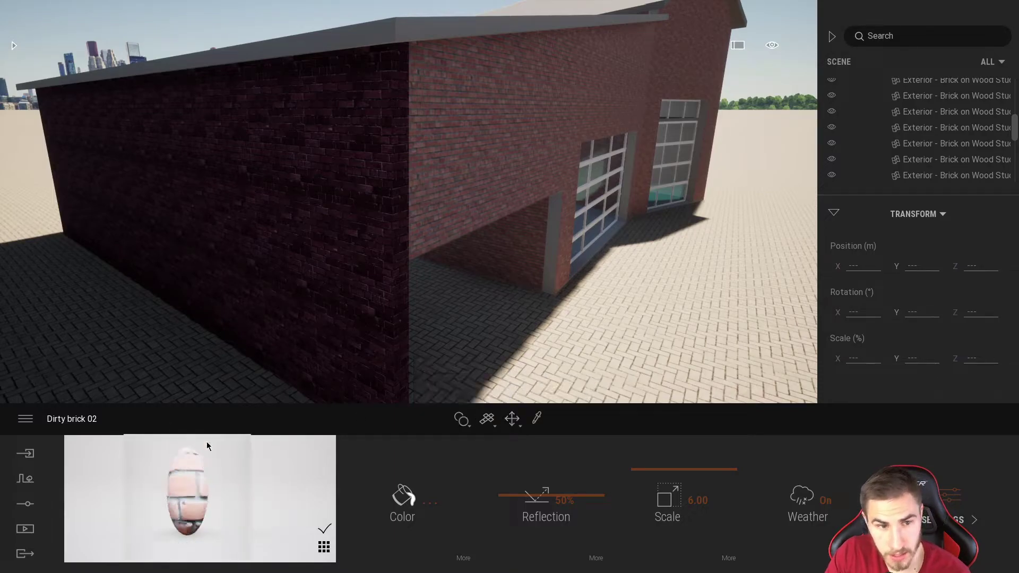
Try applying Dirty brick 02 to the outer side wall and tinting it cream.
{"action": "left_click_drag", "start_coordinate": [200, 463], "coordinate": [302, 305]}
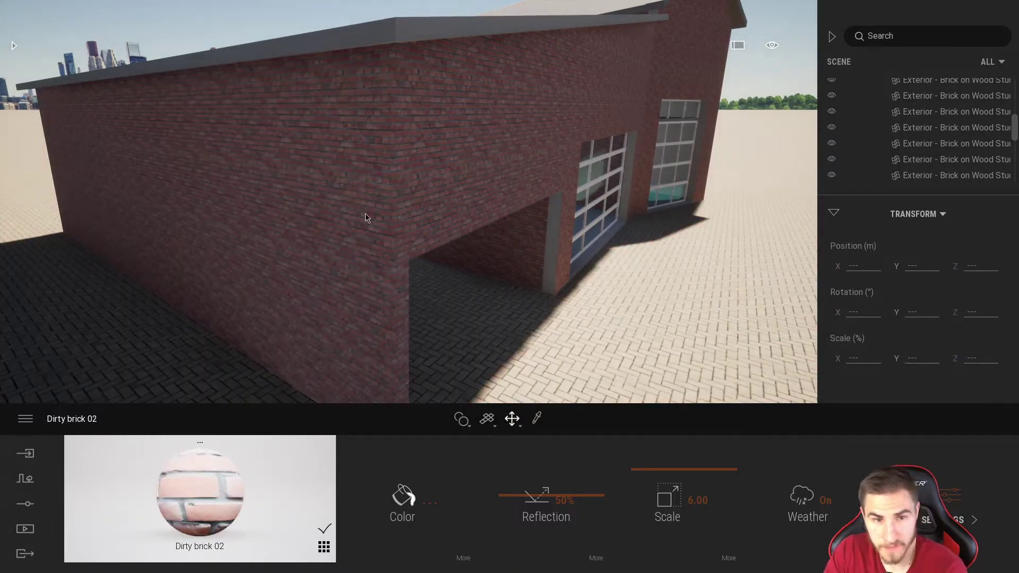
{"action": "left_click", "coordinate": [413, 515]}
{"action": "left_click_drag", "start_coordinate": [443, 305], "coordinate": [418, 284]}
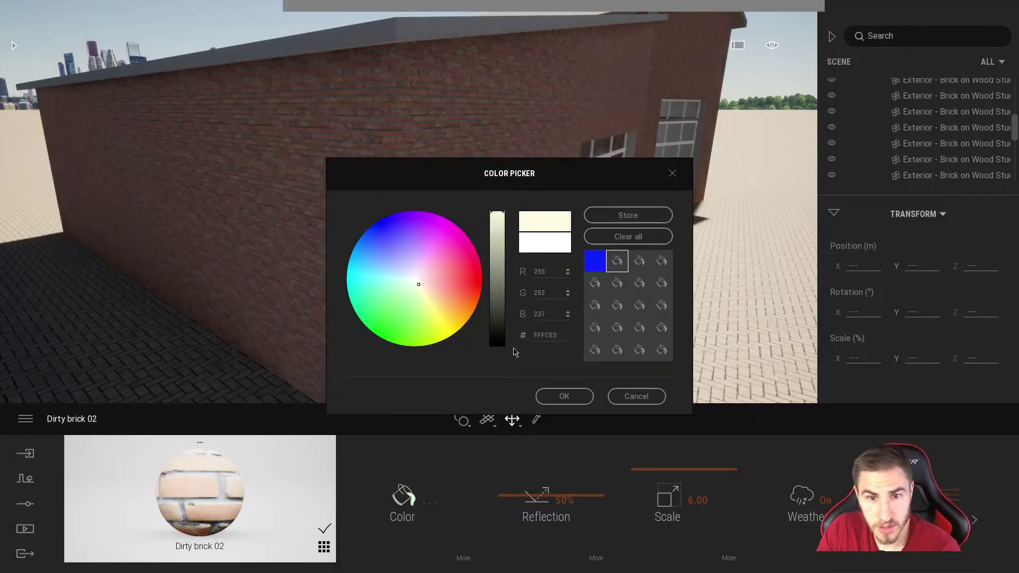
{"action": "left_click", "coordinate": [636, 395]}
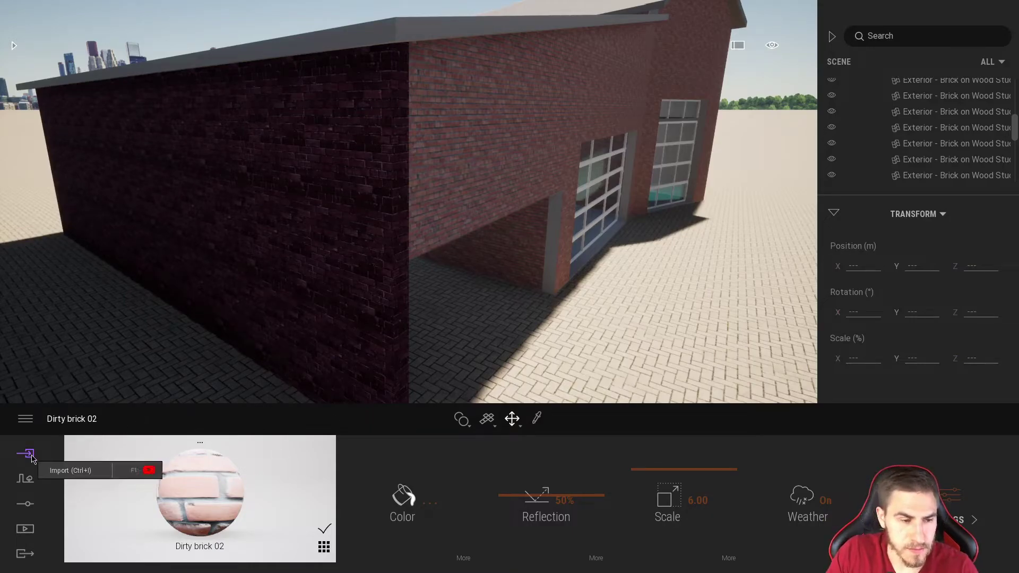
Reset the materials on the outer side wall through the imported Revit file's options.
{"action": "left_click", "coordinate": [25, 453]}
{"action": "left_click", "coordinate": [232, 444]}
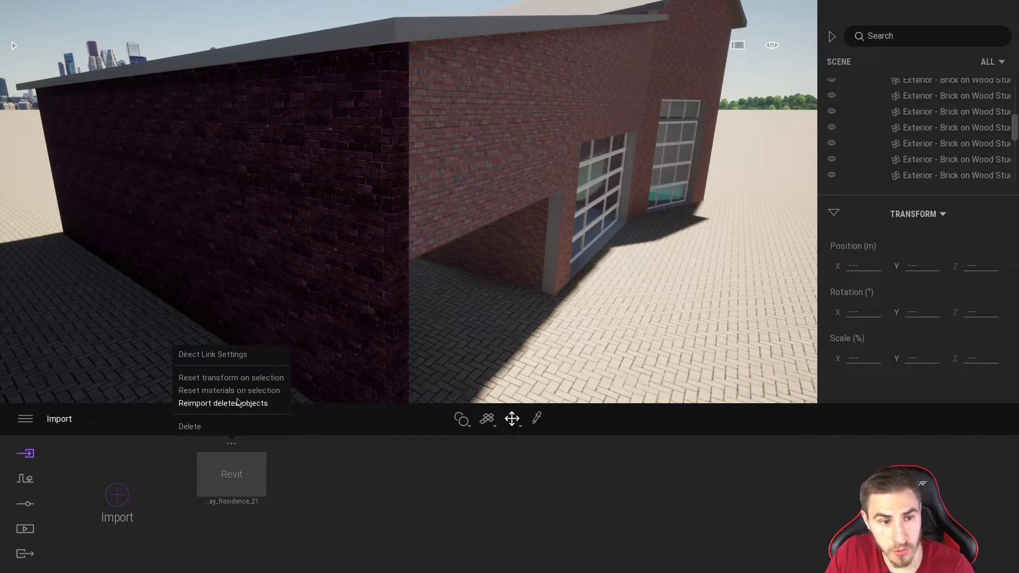
{"action": "left_click", "coordinate": [360, 334]}
{"action": "left_click", "coordinate": [359, 338]}
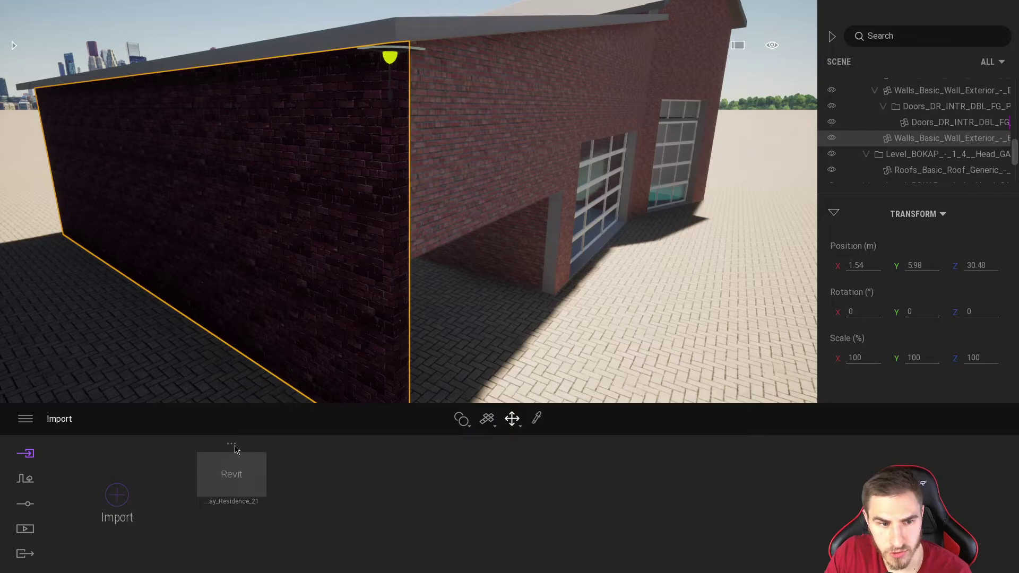
{"action": "left_click", "coordinate": [232, 444]}
{"action": "left_click", "coordinate": [237, 393]}
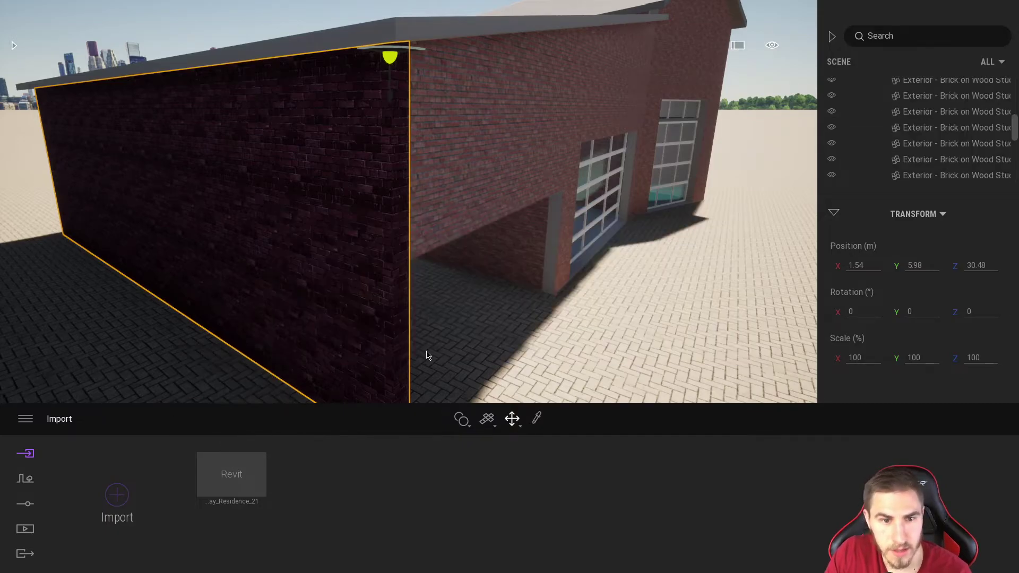
Reset the materials on the wide garage-door wall and sample the material at the building corner.
{"action": "left_click", "coordinate": [475, 166]}
{"action": "mouse_move", "coordinate": [229, 465]}
{"action": "left_click", "coordinate": [232, 446]}
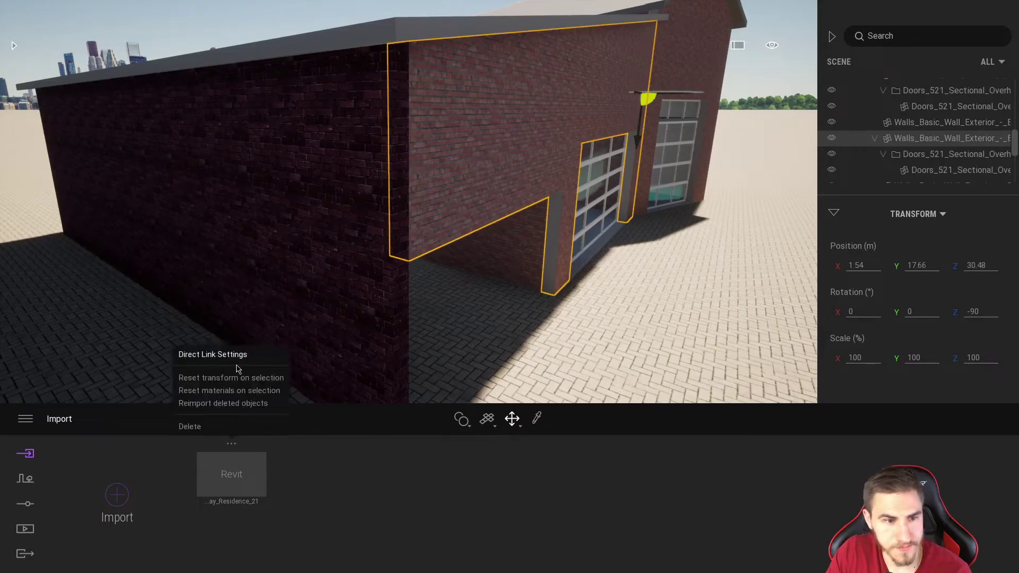
{"action": "left_click", "coordinate": [220, 391]}
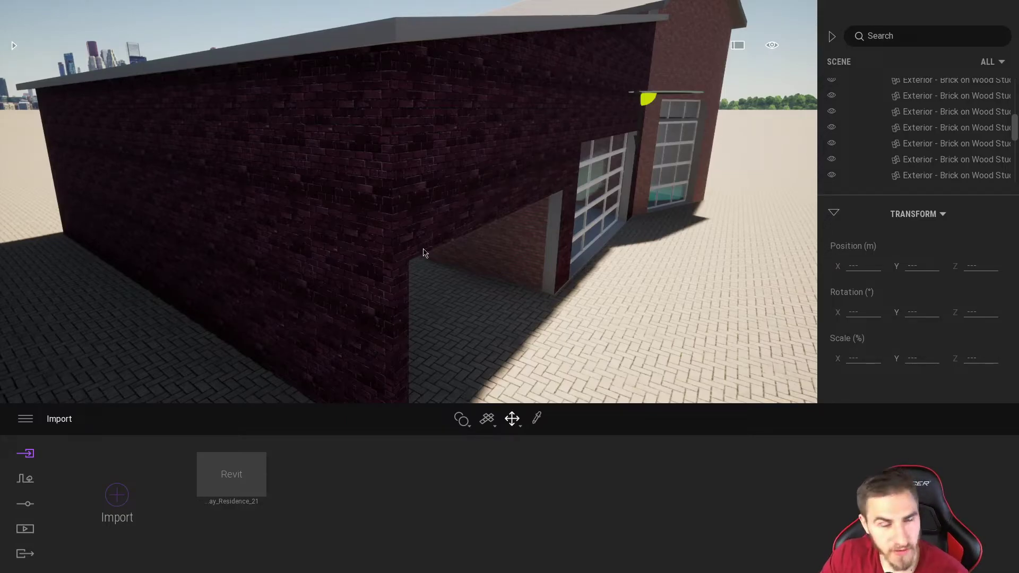
{"action": "left_click", "coordinate": [537, 418]}
{"action": "left_click", "coordinate": [379, 313]}
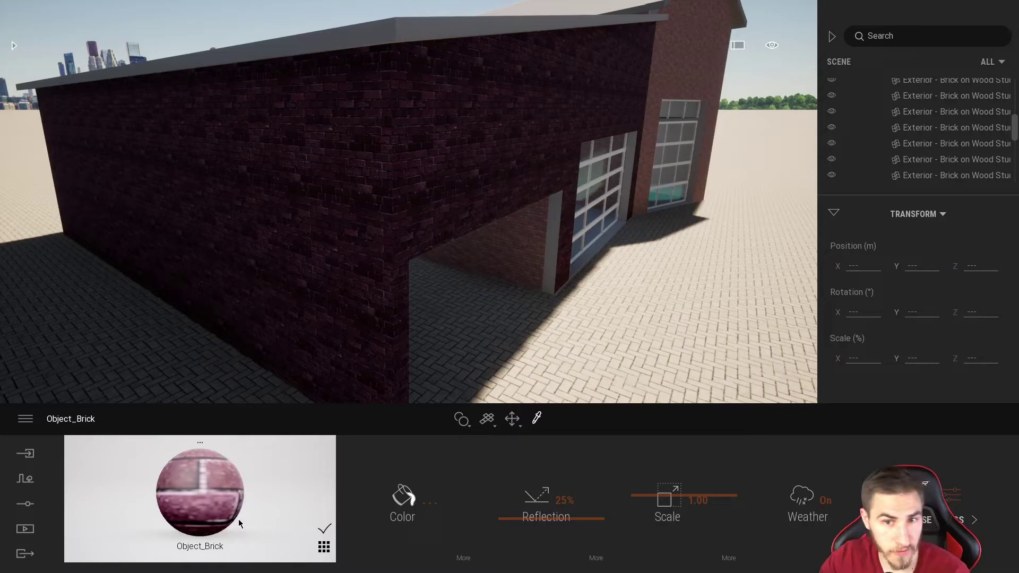
Reset the materials on the gabled garage-door wall and sample the brick of the inner wall behind the opening.
{"action": "scroll", "coordinate": [415, 180], "scroll_direction": "down", "scroll_amount": 3}
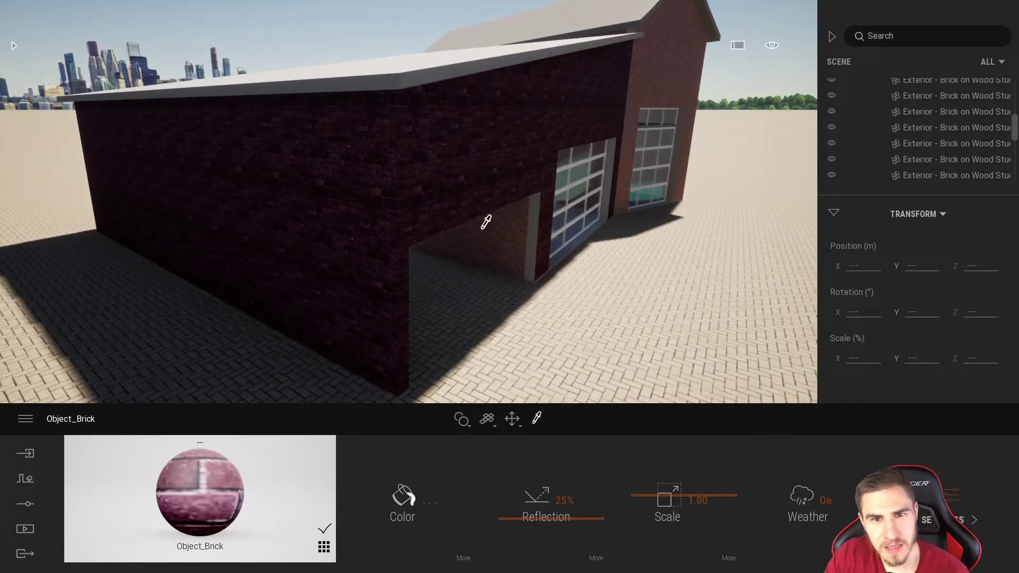
{"action": "key", "text": "Escape"}
{"action": "left_click", "coordinate": [668, 89]}
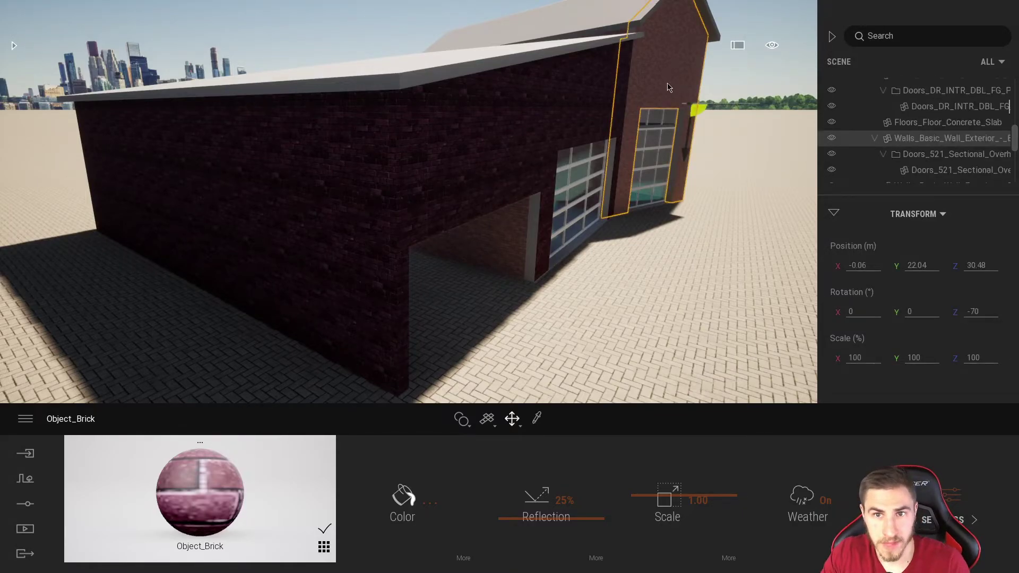
{"action": "left_click", "coordinate": [25, 453]}
{"action": "left_click", "coordinate": [232, 444]}
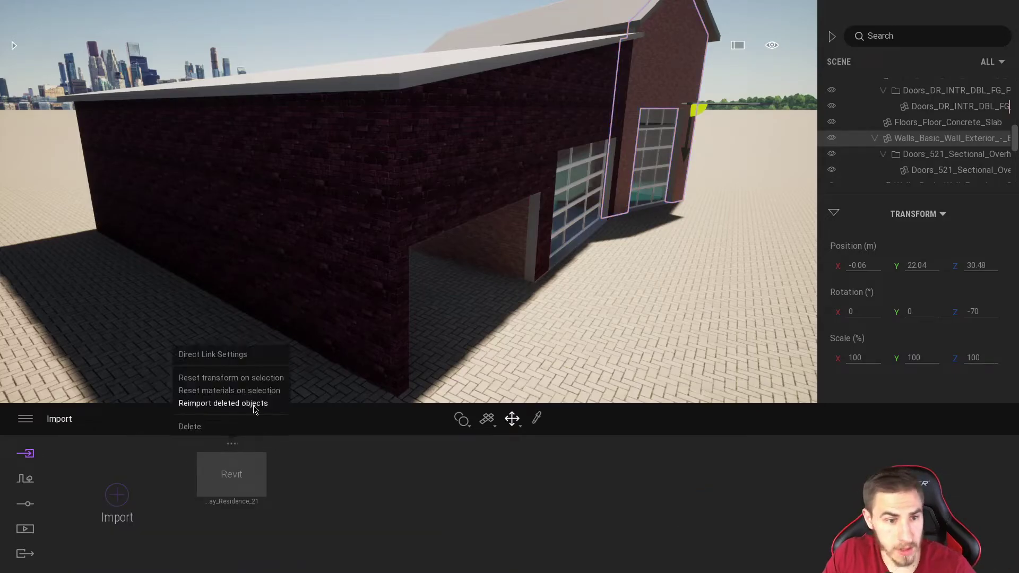
{"action": "left_click", "coordinate": [245, 391]}
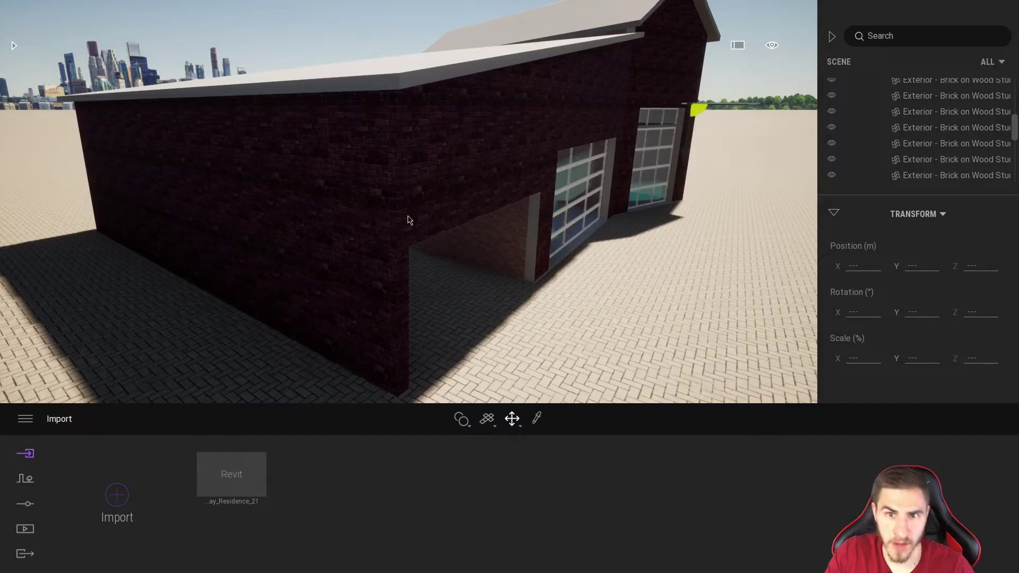
{"action": "left_click", "coordinate": [536, 419]}
{"action": "left_click", "coordinate": [509, 254]}
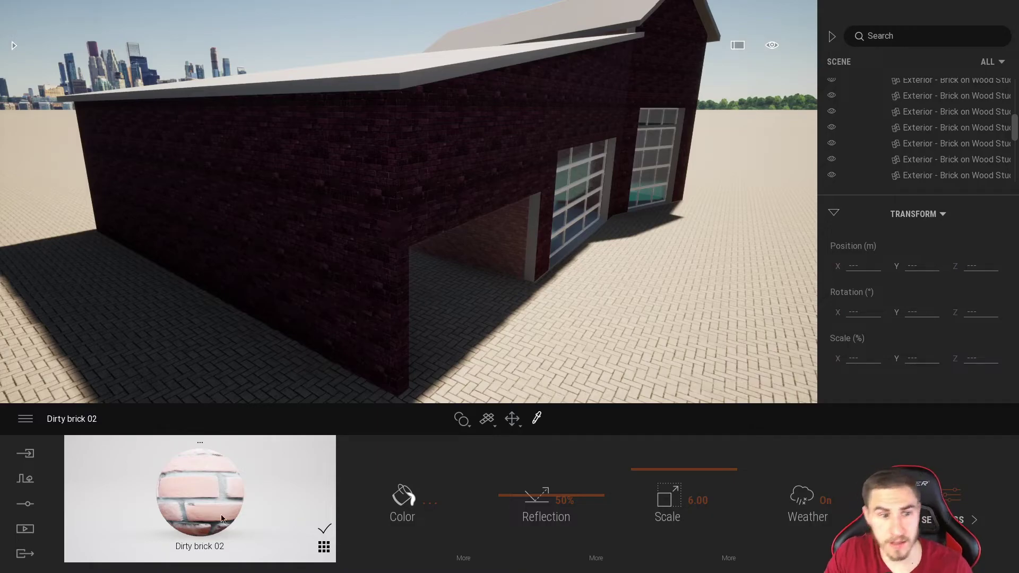
Apply Painted brick 01 from the brick library to the exterior walls that carry Object_Brick.
{"action": "left_click", "coordinate": [14, 46]}
{"action": "mouse_move", "coordinate": [74, 247]}
{"action": "scroll", "coordinate": [73, 254], "scroll_direction": "down", "scroll_amount": 1}
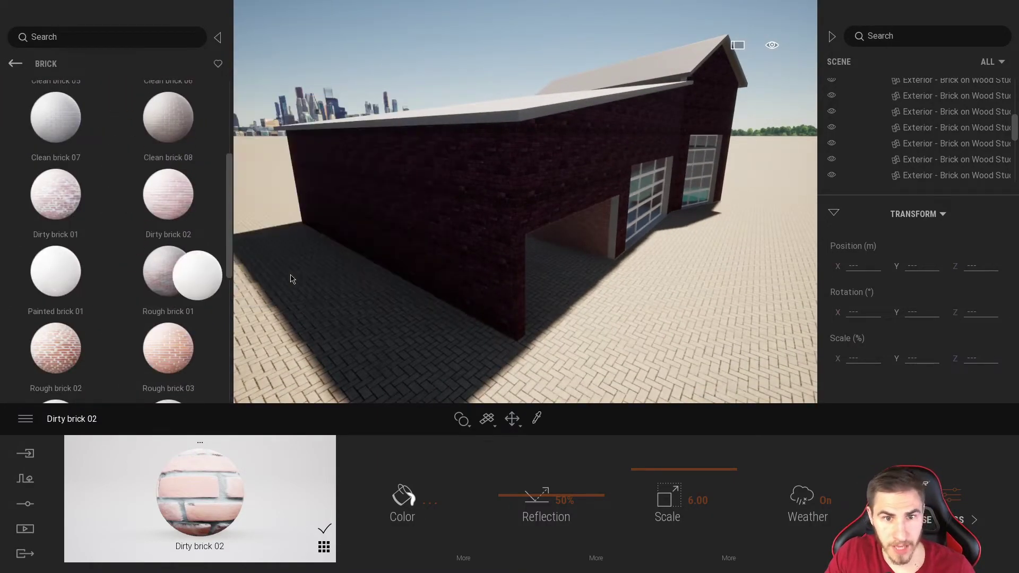
{"action": "left_click_drag", "start_coordinate": [269, 277], "coordinate": [479, 228]}
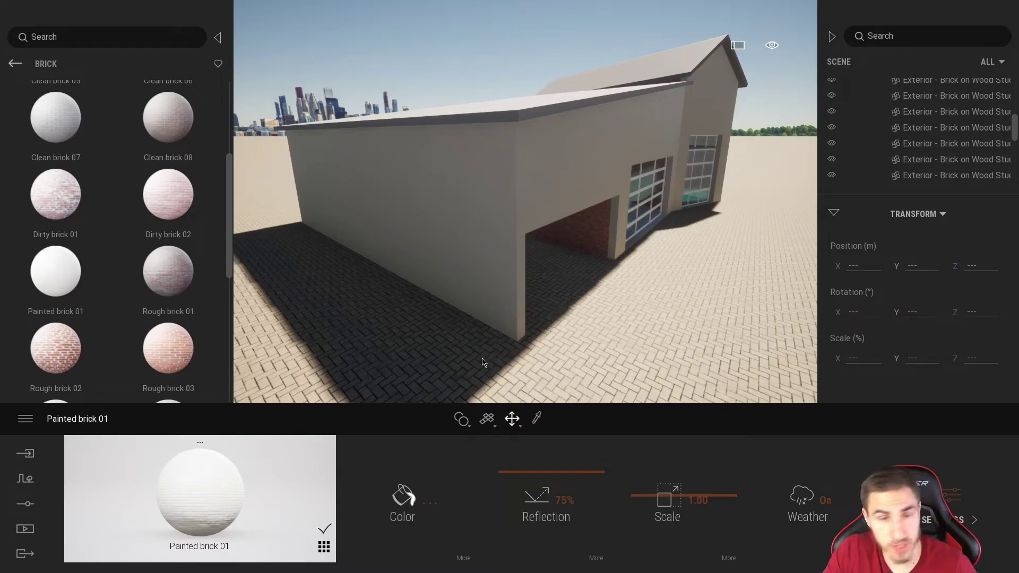
Set the Painted brick 01 material's scale to 6.00 and check it on the walls up close.
{"action": "left_click", "coordinate": [699, 500]}
{"action": "type", "text": "6"}
{"action": "key", "text": "Return"}
{"action": "right_click_drag", "start_coordinate": [506, 362], "coordinate": [513, 359]}
{"action": "key", "text": "w"}
{"action": "key", "text": "s"}
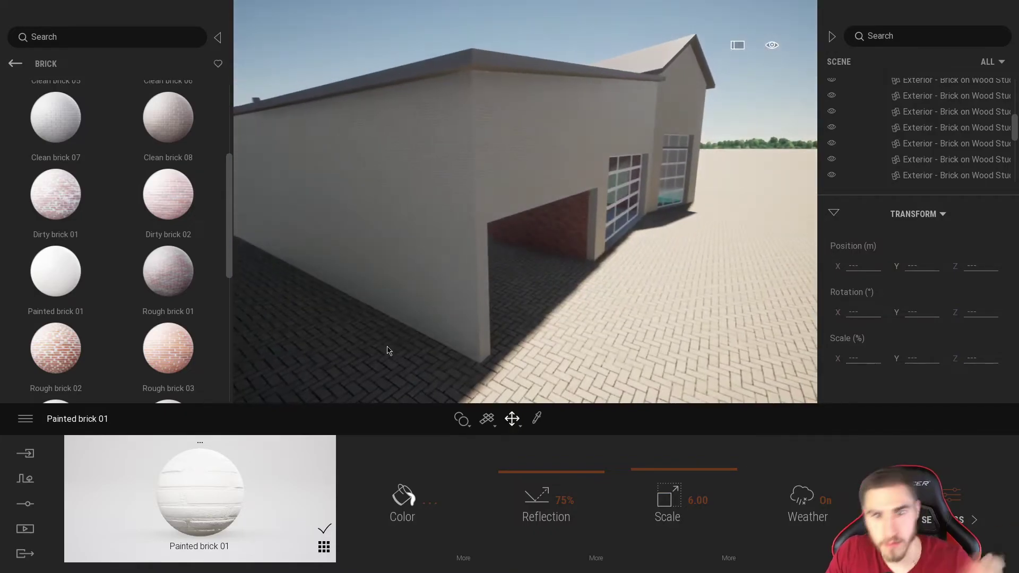
Switch to Revit, nudge the outer side wall slightly, and synchronize again through Datasmith Direct Link.
{"action": "left_click", "coordinate": [832, 37]}
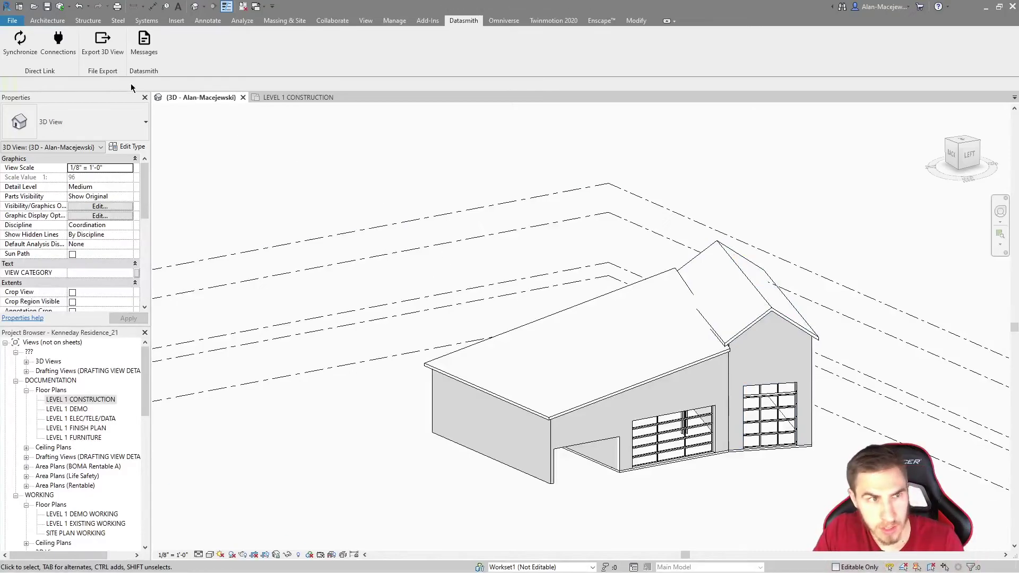
{"action": "left_click", "coordinate": [547, 465]}
{"action": "left_click", "coordinate": [603, 524]}
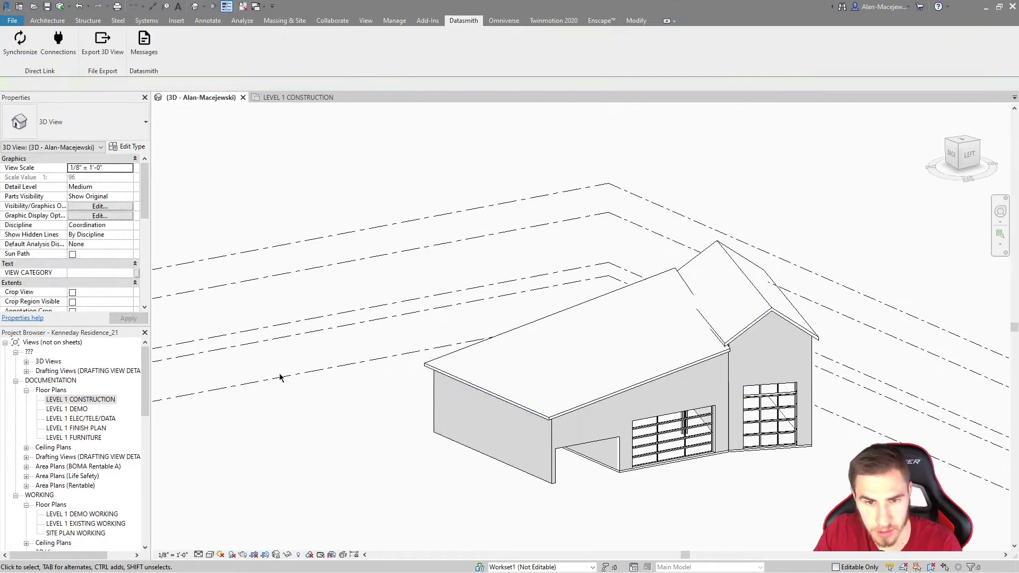
{"action": "left_click", "coordinate": [20, 42]}
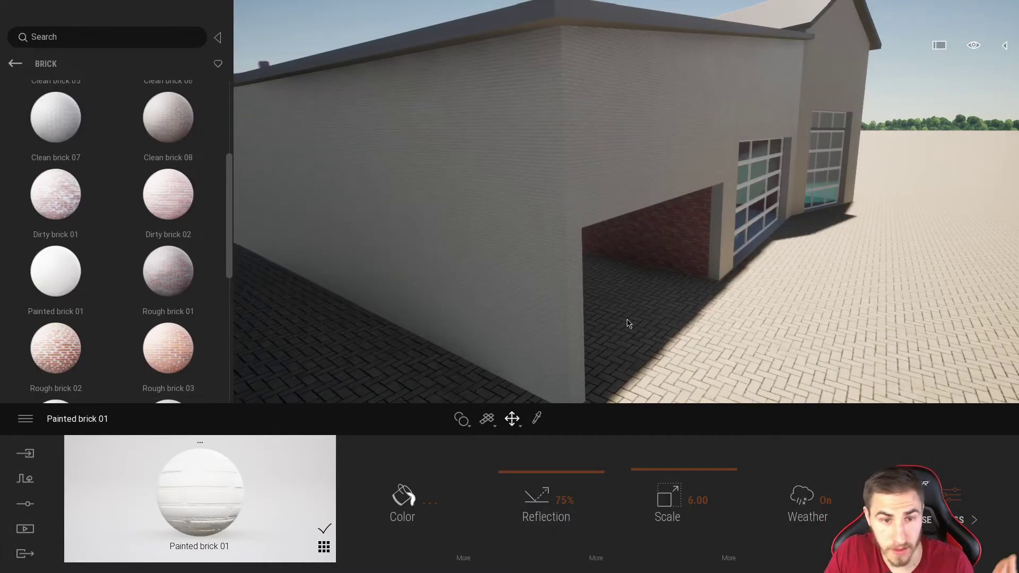
Inspect the painted walls around the garage opening in Twinmotion and compare them with the Revit model.
{"action": "right_click_drag", "start_coordinate": [689, 238], "coordinate": [705, 239]}
{"action": "key", "text": "s"}
{"action": "right_click_drag", "start_coordinate": [648, 309], "coordinate": [626, 302]}
{"action": "key", "text": "w"}
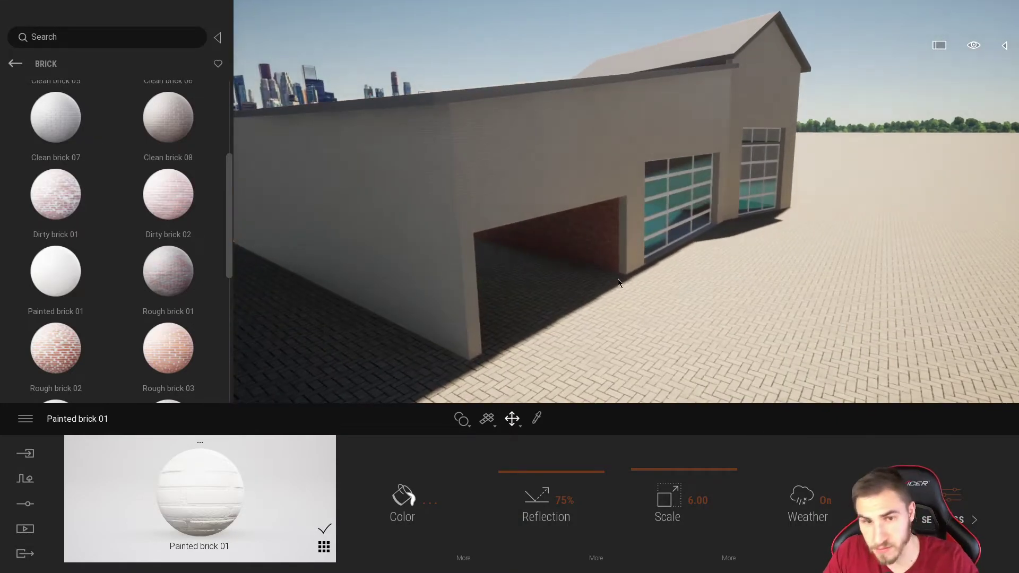
{"action": "key", "text": "alt+Tab"}
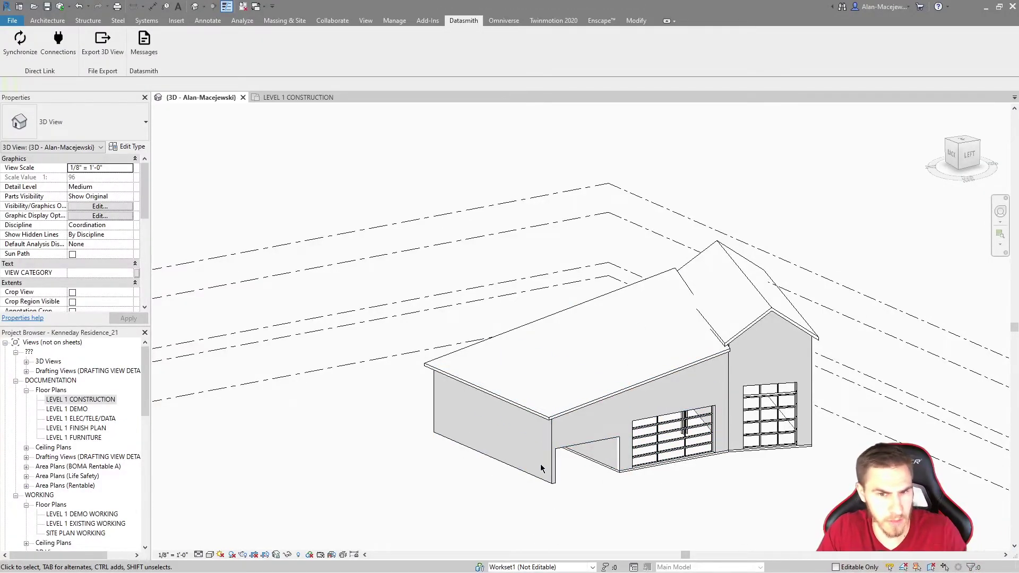
{"action": "key", "text": "alt+Tab"}
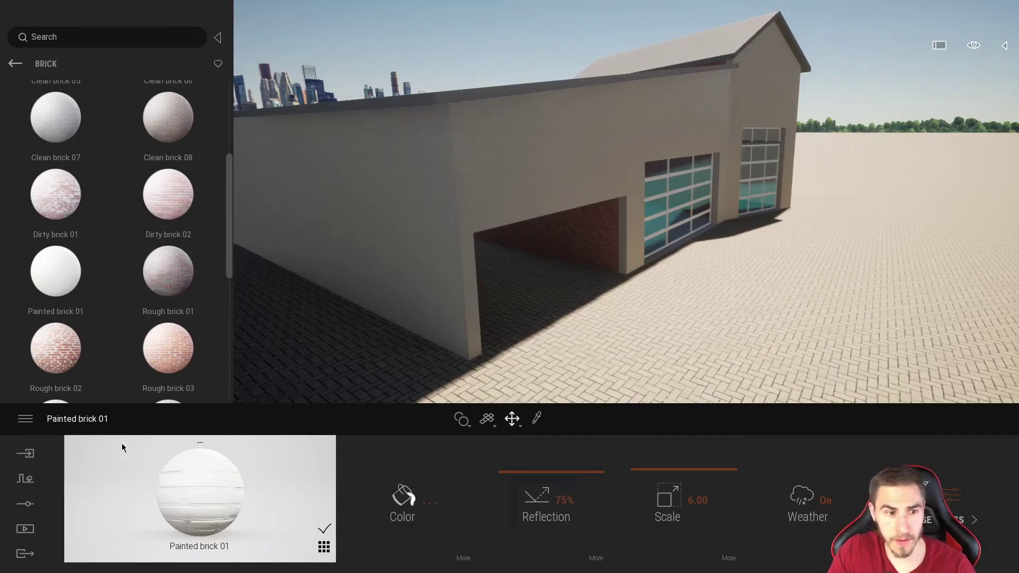
Review the reset and reimport options of the imported Revit file without running any of them.
{"action": "left_click", "coordinate": [25, 454]}
{"action": "left_click", "coordinate": [232, 446]}
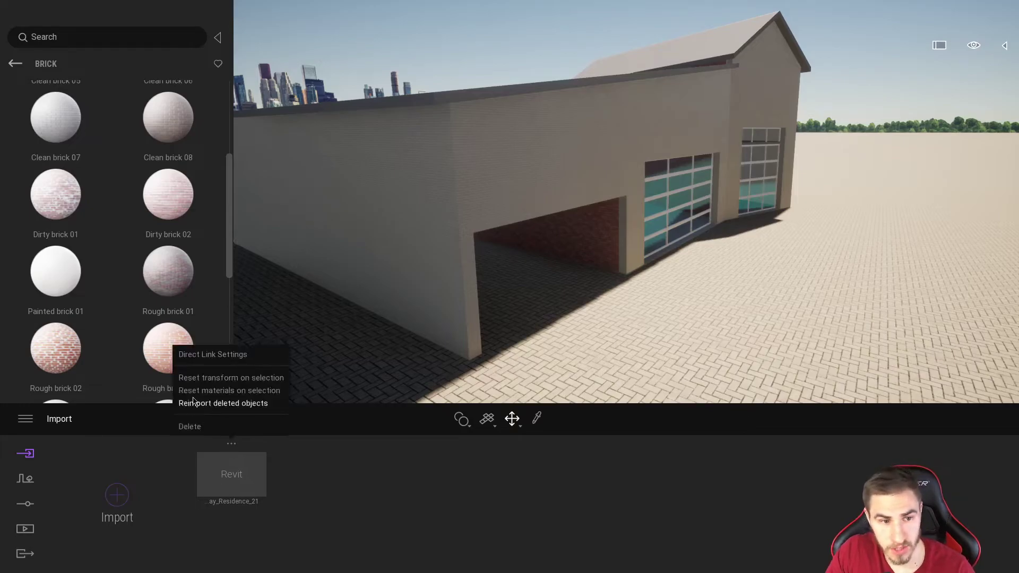
{"action": "left_click", "coordinate": [459, 465]}
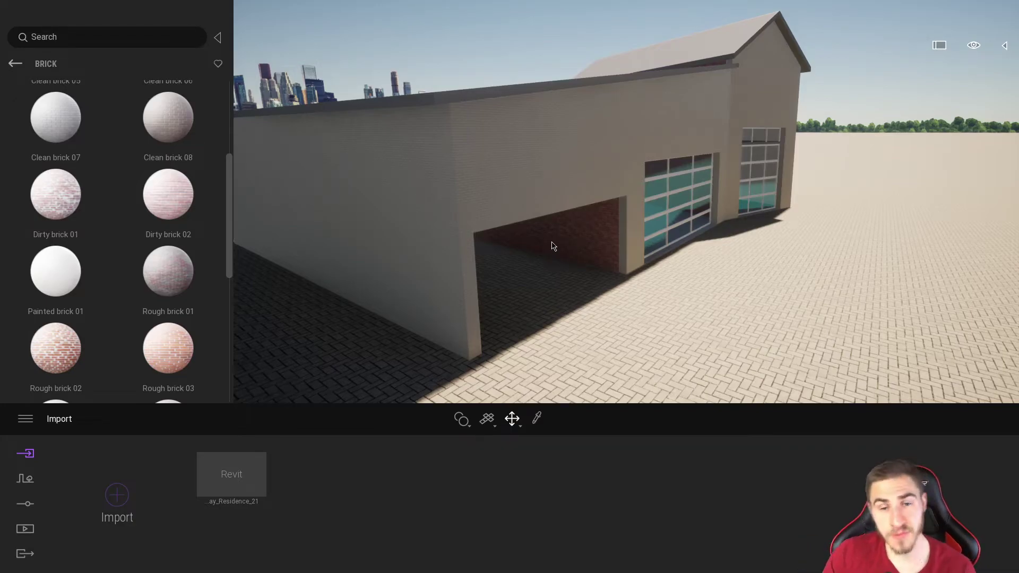
{"action": "right_click_drag", "start_coordinate": [607, 234], "coordinate": [686, 200]}
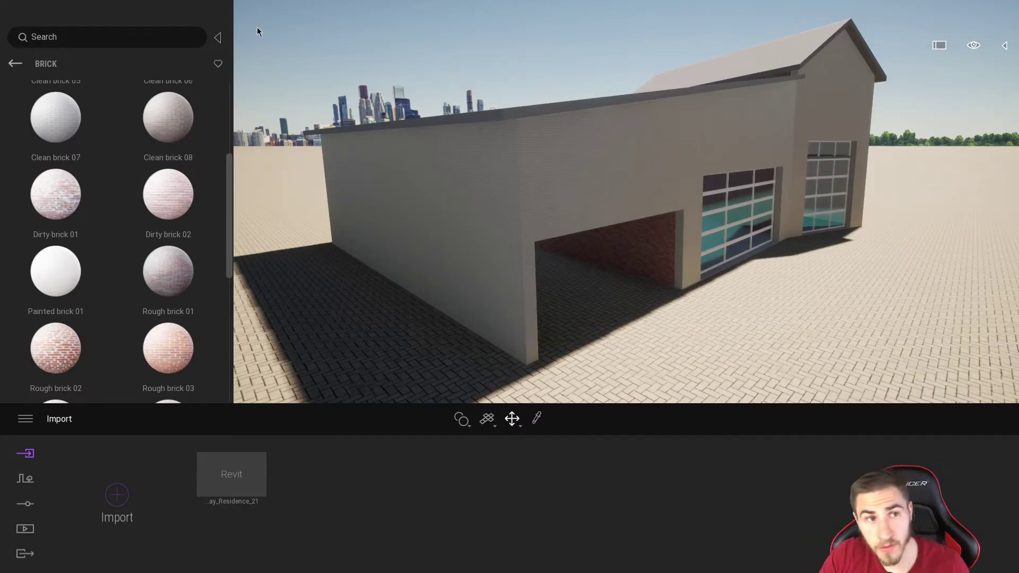
Compare the extended painted building with the original brick building standing beside it.
{"action": "left_click", "coordinate": [217, 38]}
{"action": "right_click_drag", "start_coordinate": [426, 225], "coordinate": [494, 239]}
{"action": "key", "text": "s"}
{"action": "key", "text": "s"}
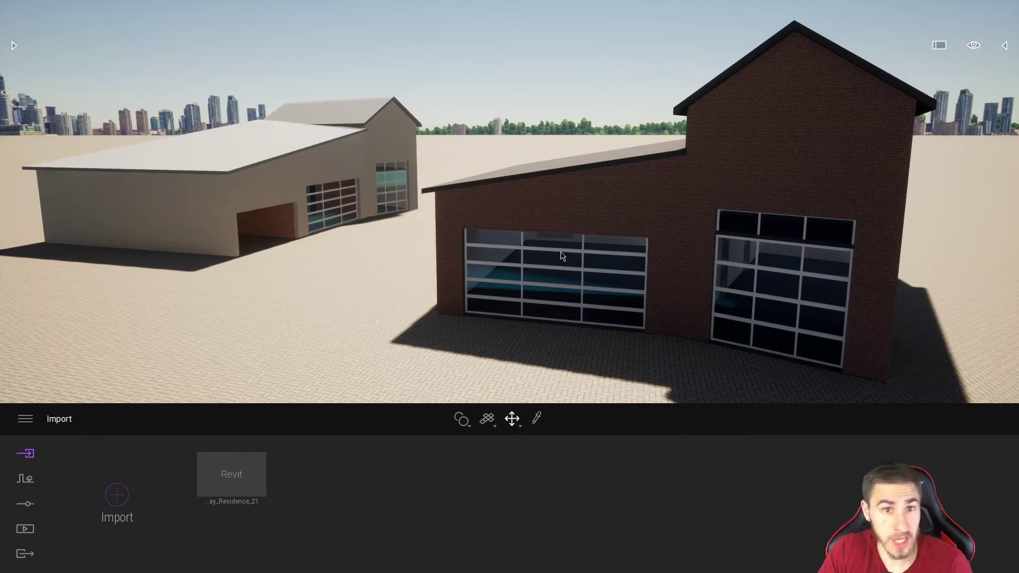
{"action": "key", "text": "w"}
{"action": "right_click_drag", "start_coordinate": [384, 316], "coordinate": [316, 302]}
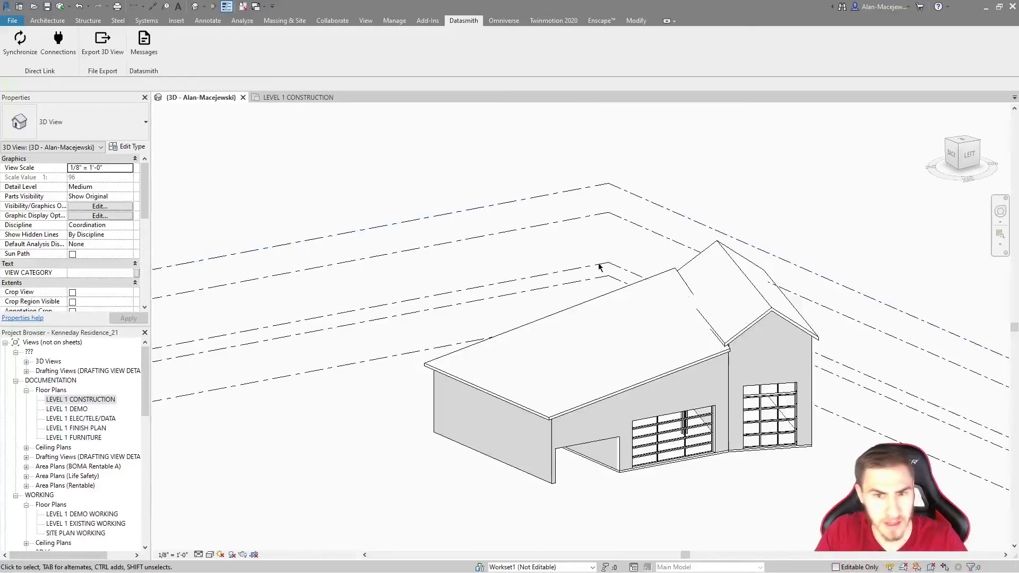
Look over the LEVEL 1 CONSTRUCTION floor plan in Revit, return to the 3D view, and switch to Twinmotion to view both buildings.
{"action": "left_click", "coordinate": [287, 98]}
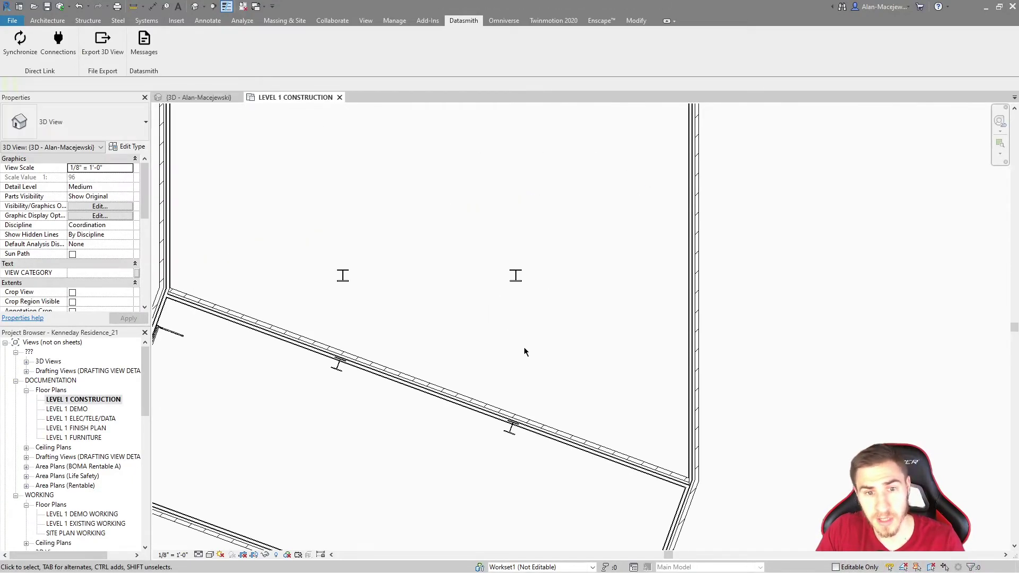
{"action": "scroll", "coordinate": [626, 406], "scroll_direction": "down", "scroll_amount": 3}
{"action": "left_click", "coordinate": [200, 97]}
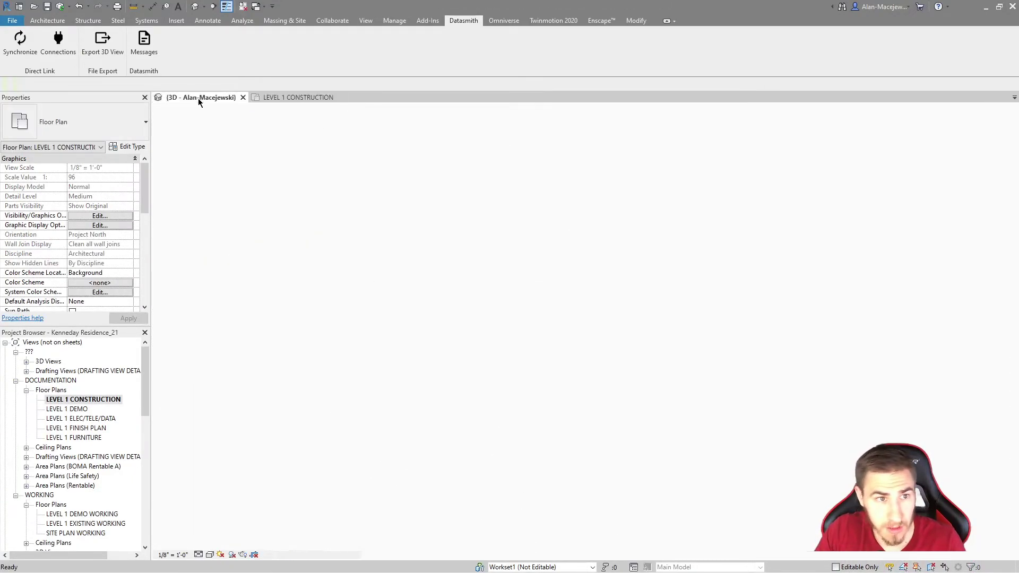
{"action": "key", "text": "alt+Tab"}
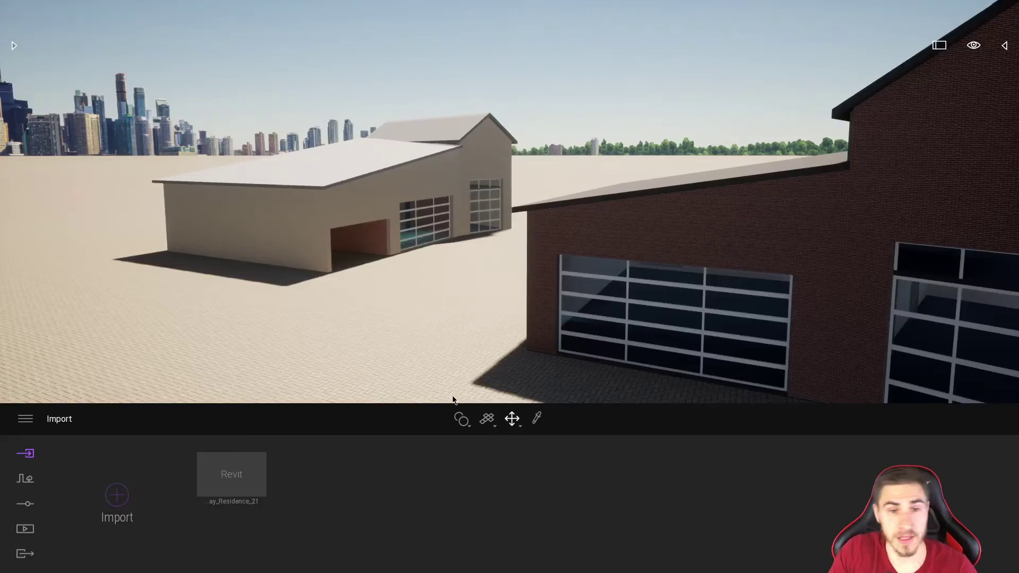
Switch back to Revit and compare the Twinmotion 2020 Direct Link tools with the Datasmith Direct Link tools.
{"action": "key", "text": "alt+Tab"}
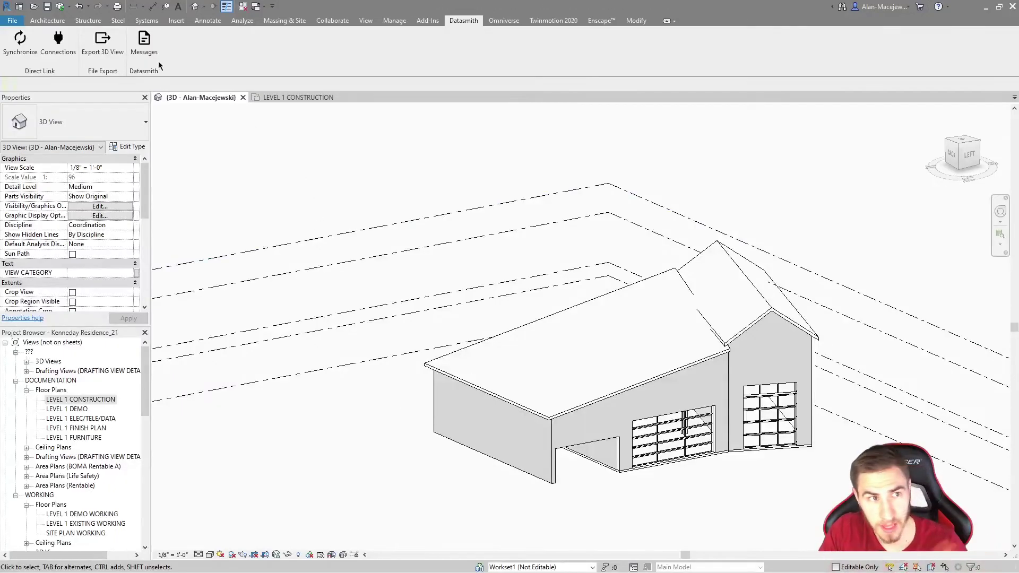
{"action": "left_click", "coordinate": [565, 20]}
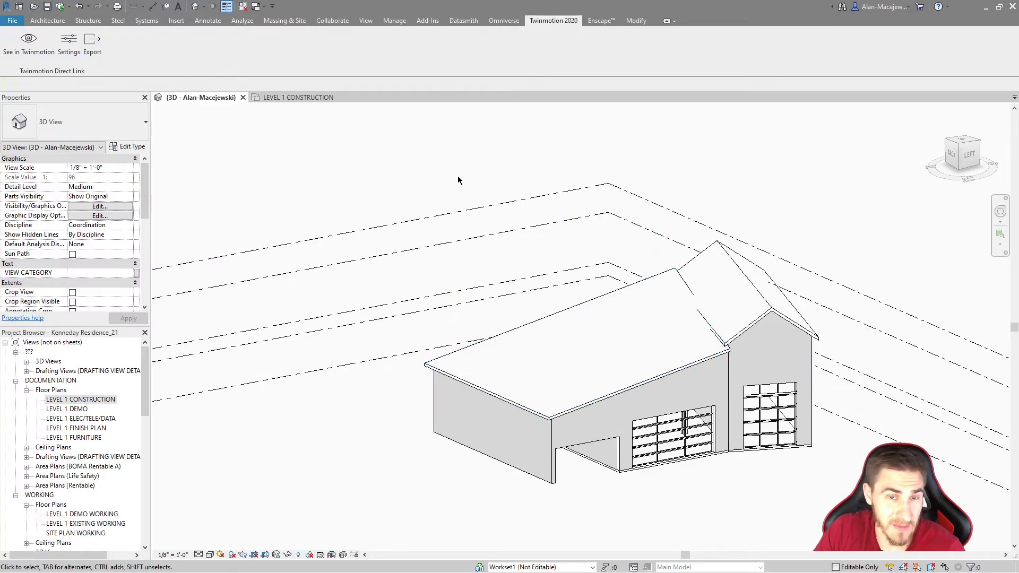
{"action": "left_click", "coordinate": [463, 21]}
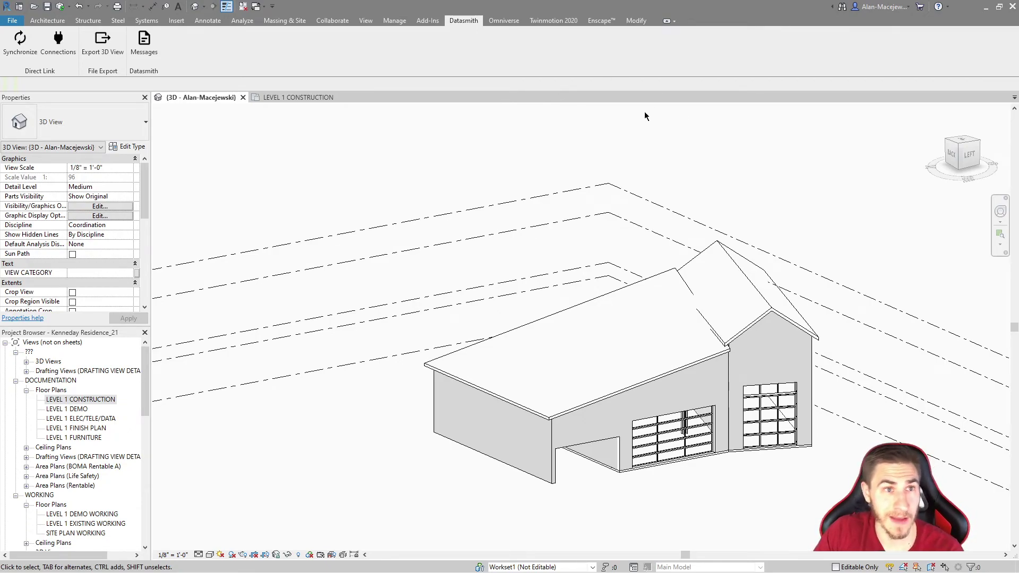
{"action": "left_click", "coordinate": [561, 22]}
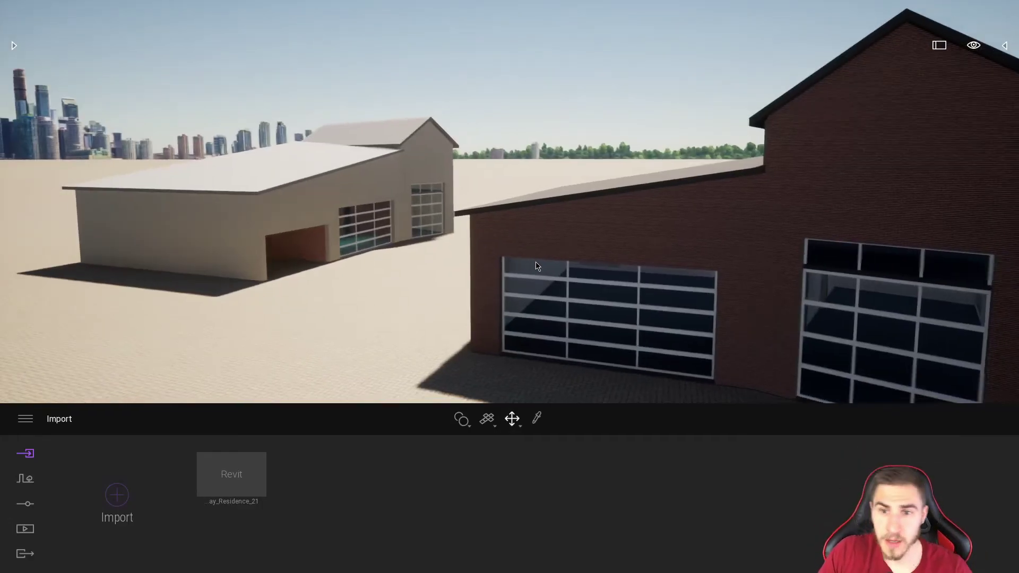
In Twinmotion, compare the transform values of the light building's front garage wall with those of the brick building's matching wall, and clear the selection.
{"action": "left_click", "coordinate": [286, 194]}
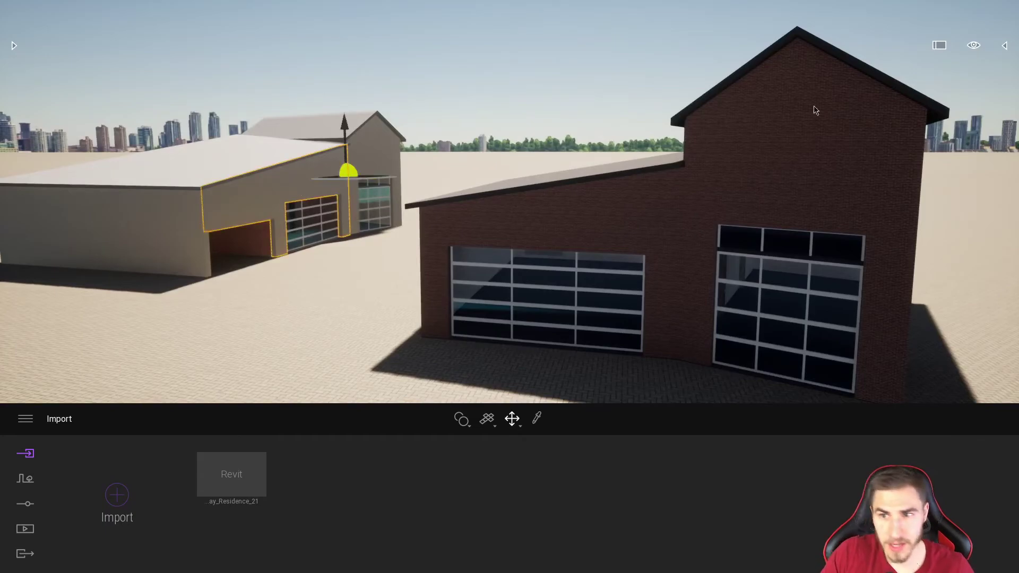
{"action": "left_click", "coordinate": [1005, 46]}
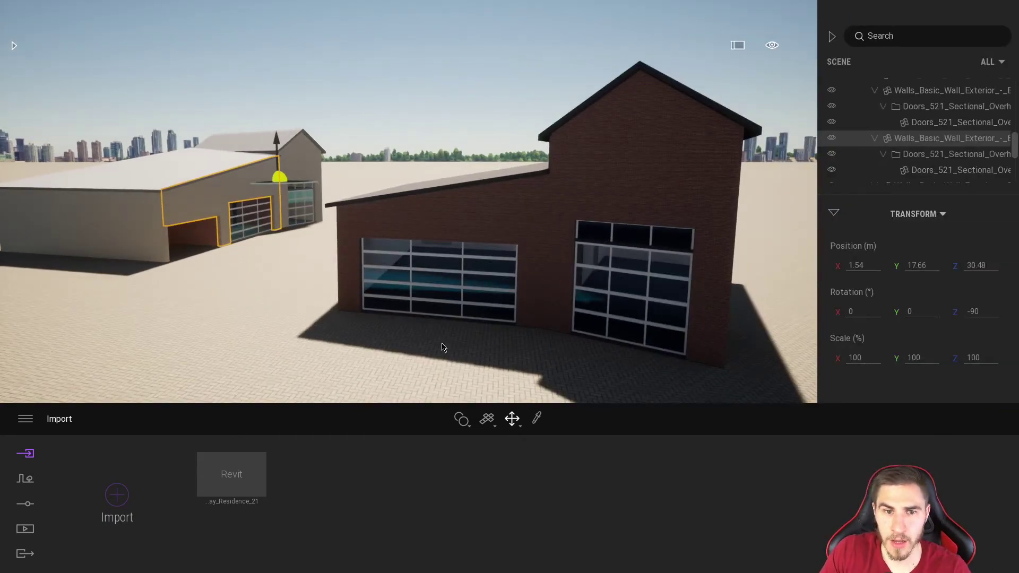
{"action": "left_click", "coordinate": [455, 234]}
{"action": "left_click", "coordinate": [183, 214]}
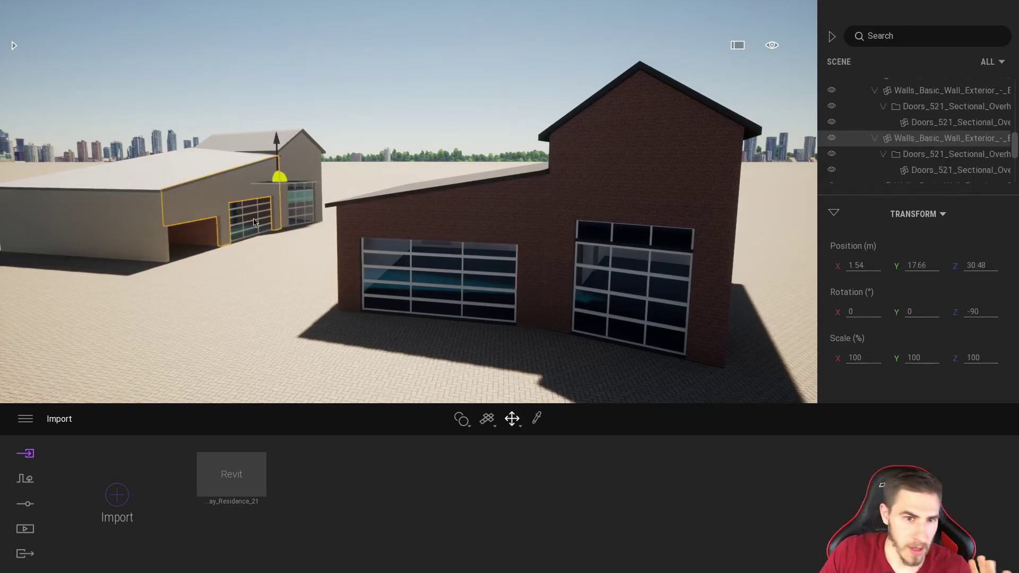
{"action": "left_click", "coordinate": [481, 233]}
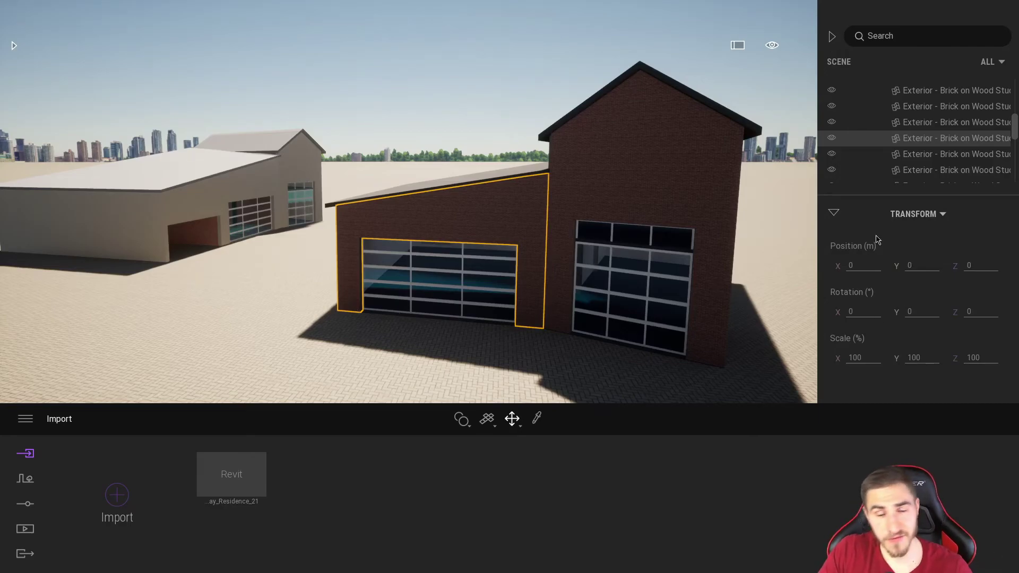
{"action": "left_click", "coordinate": [500, 110]}
{"action": "mouse_move", "coordinate": [586, 166]}
{"action": "right_mouse_down"}
{"action": "mouse_move", "coordinate": [533, 167]}
{"action": "mouse_move", "coordinate": [604, 168]}
{"action": "right_mouse_up"}
{"action": "scroll", "coordinate": [531, 198], "scroll_direction": "down", "scroll_amount": 2}
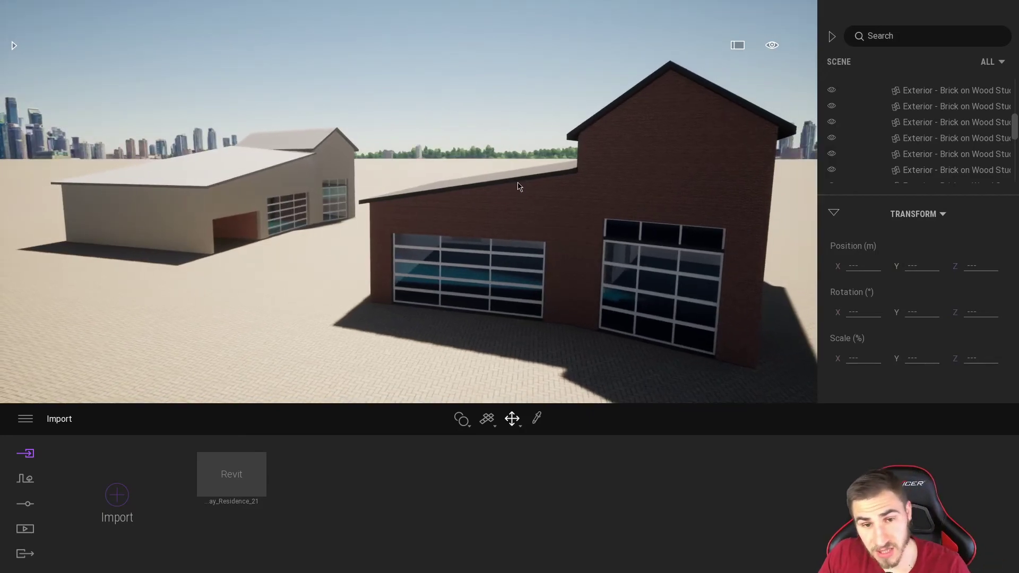